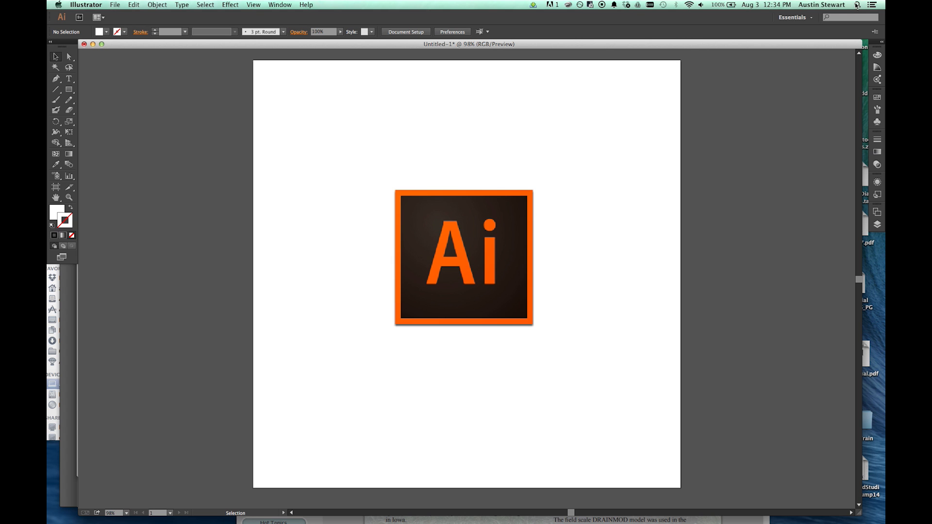
Step: Search the computer for "ill" to locate Adobe Illustrator CC, and dismiss the search
left_click(857, 5)
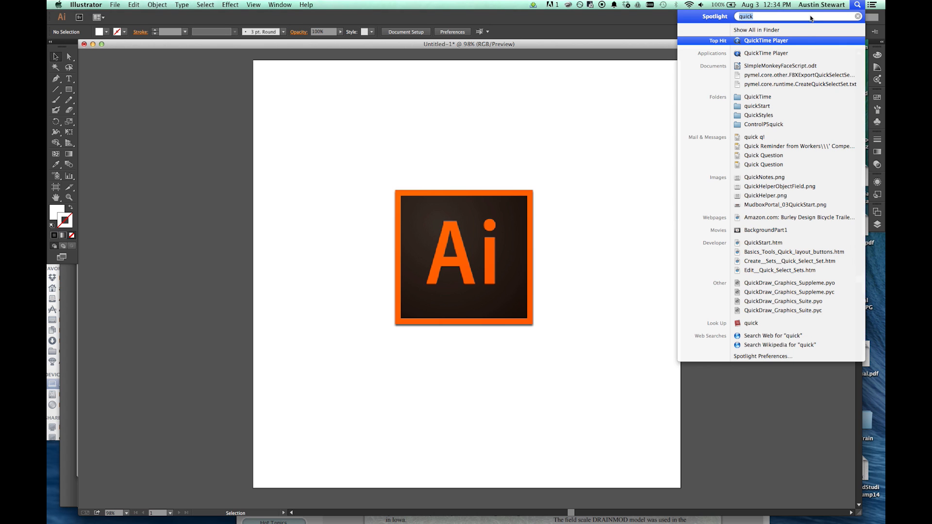
type("ill")
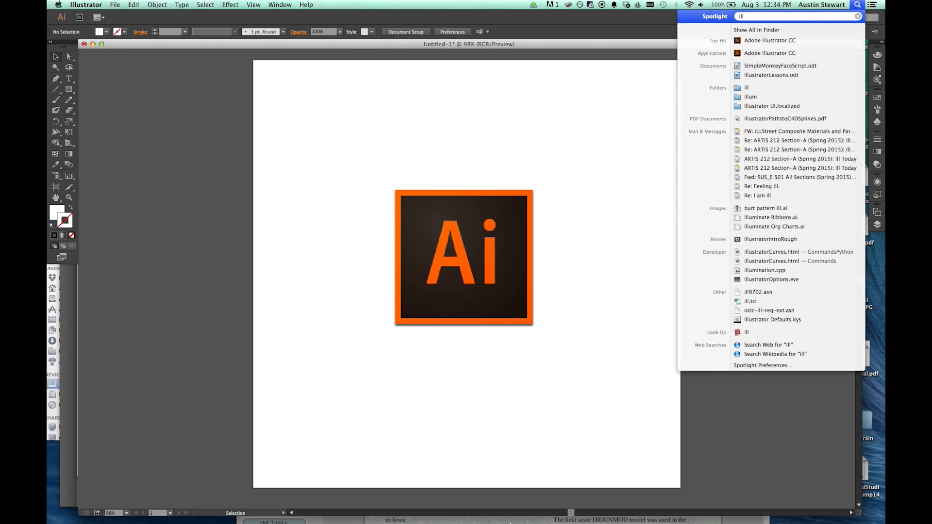
key("Escape")
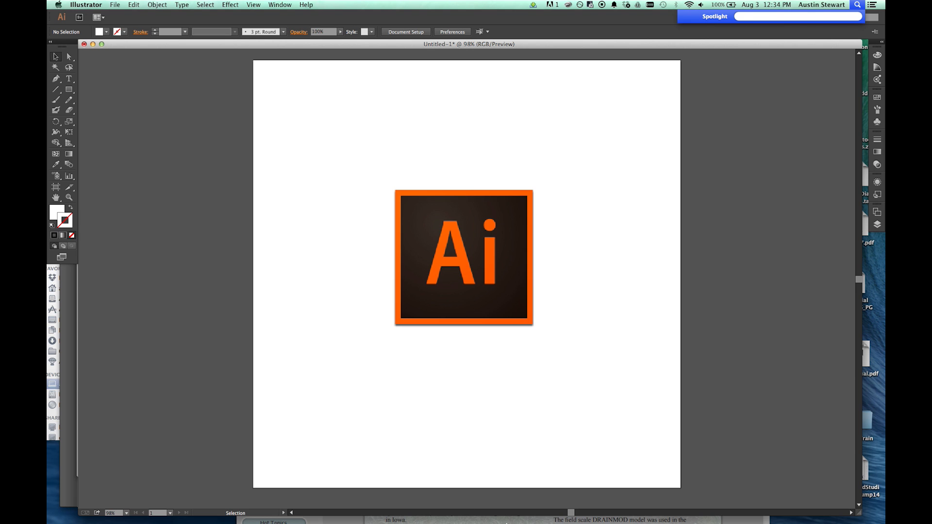
left_click(740, 72)
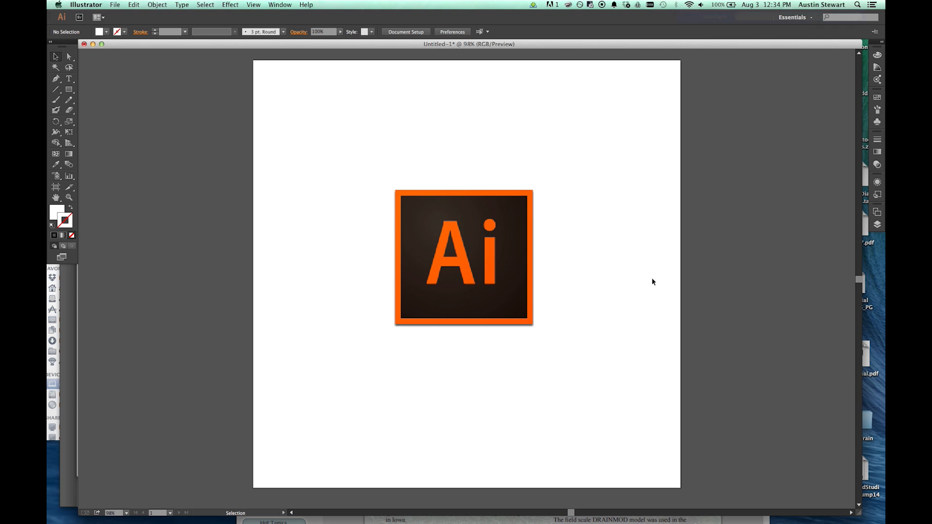
mouse_move(575, 508)
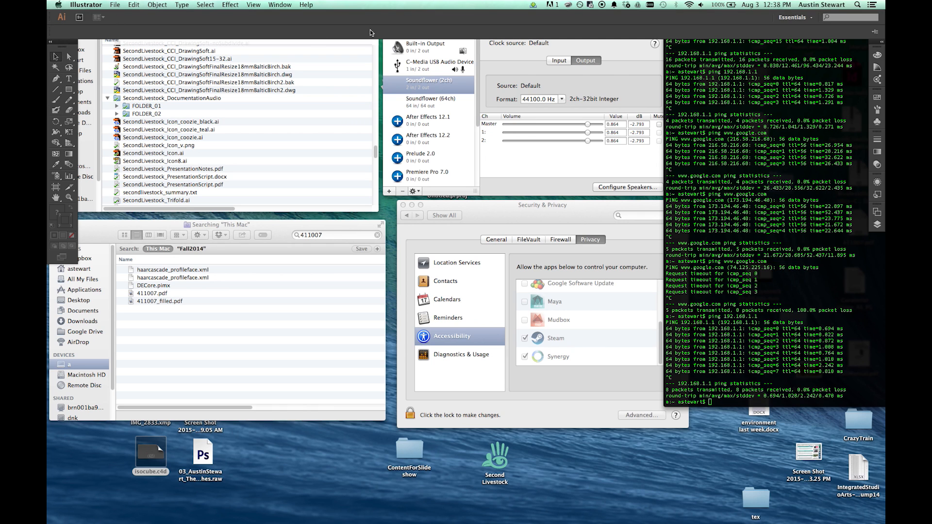
Step: Start a new document and name it Background
left_click(114, 5)
left_click(125, 16)
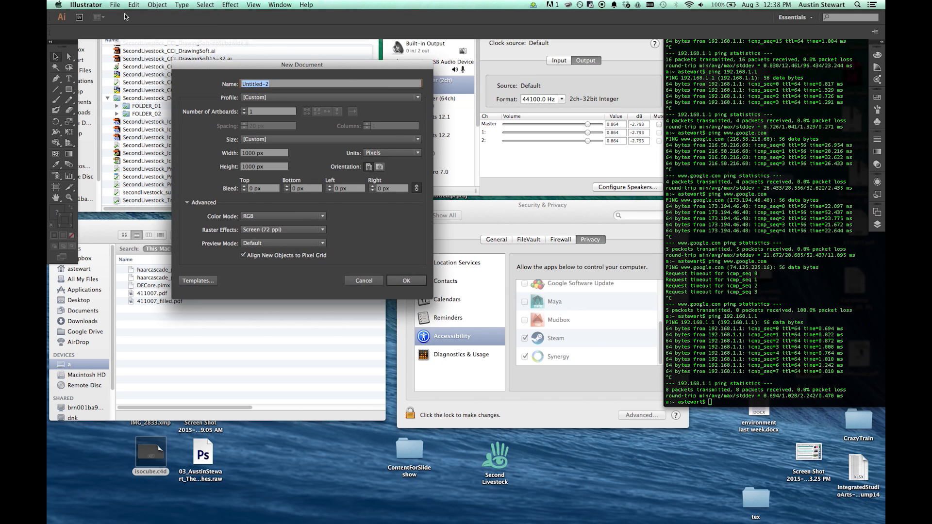
left_click_drag(241, 68, 316, 75)
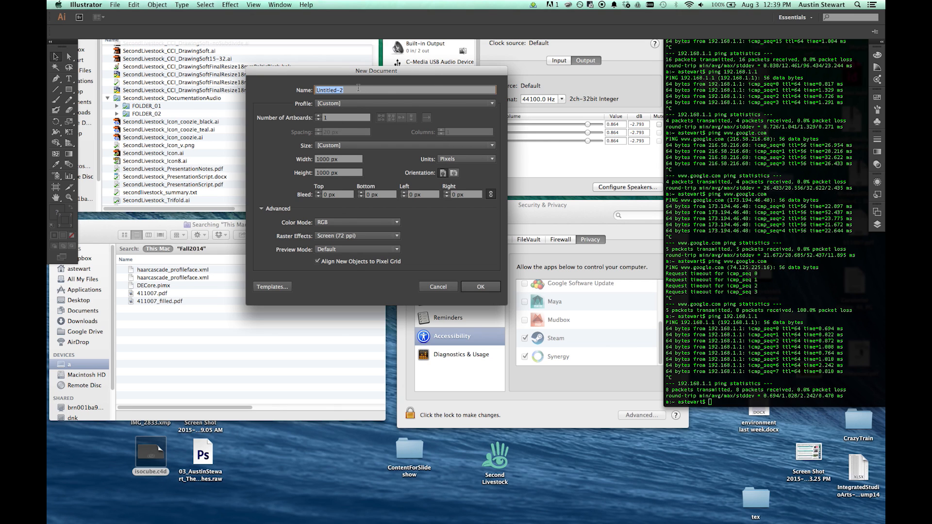
type("Background")
Step: Set the new document's profile to Print
left_click(369, 104)
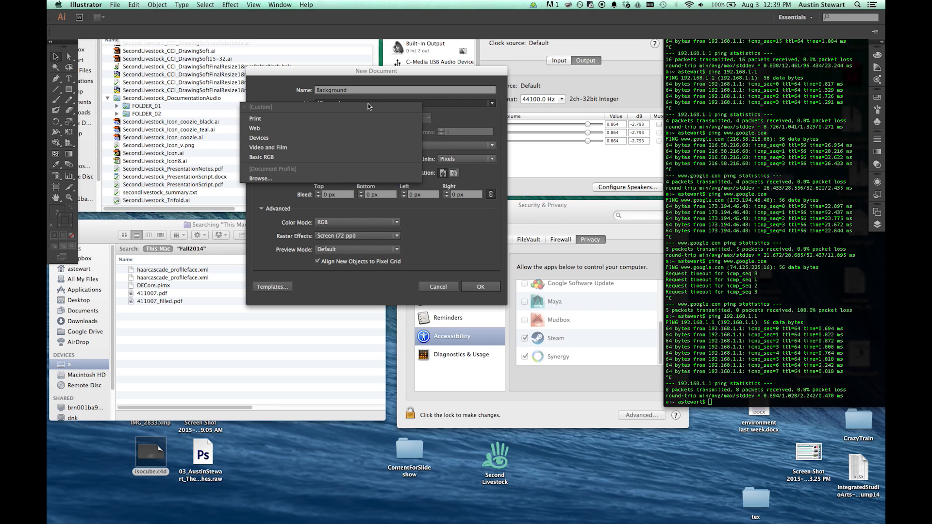
left_click(359, 117)
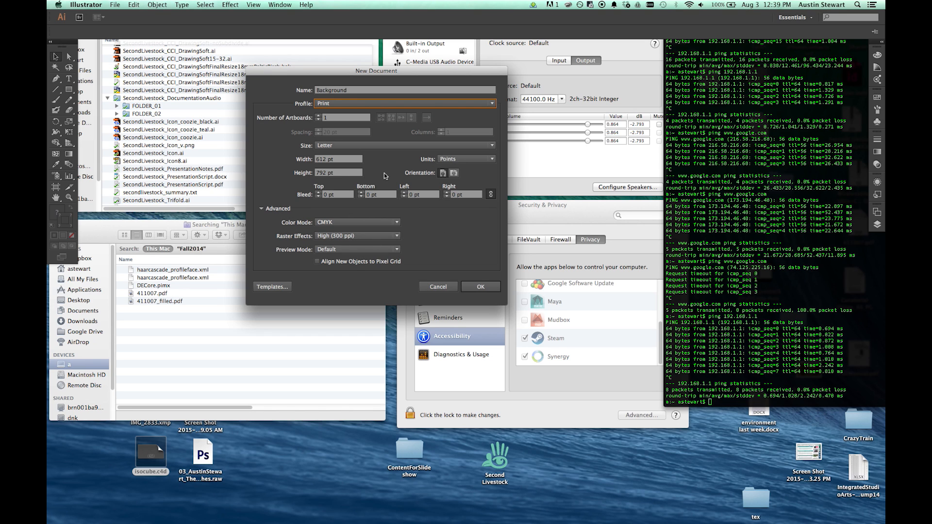
left_click(342, 103)
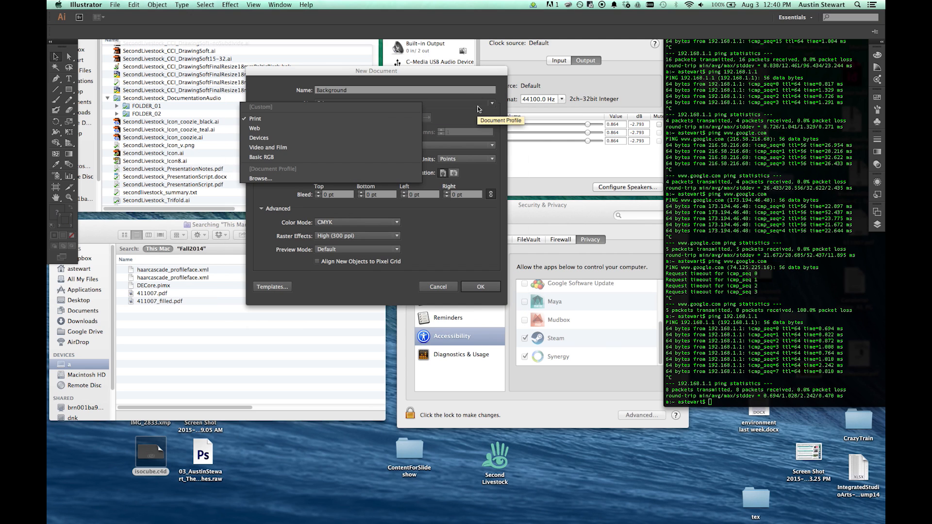
left_click(478, 107)
Step: Choose the Web profile for the new document and set its width and height to 1000 px each
left_click(478, 107)
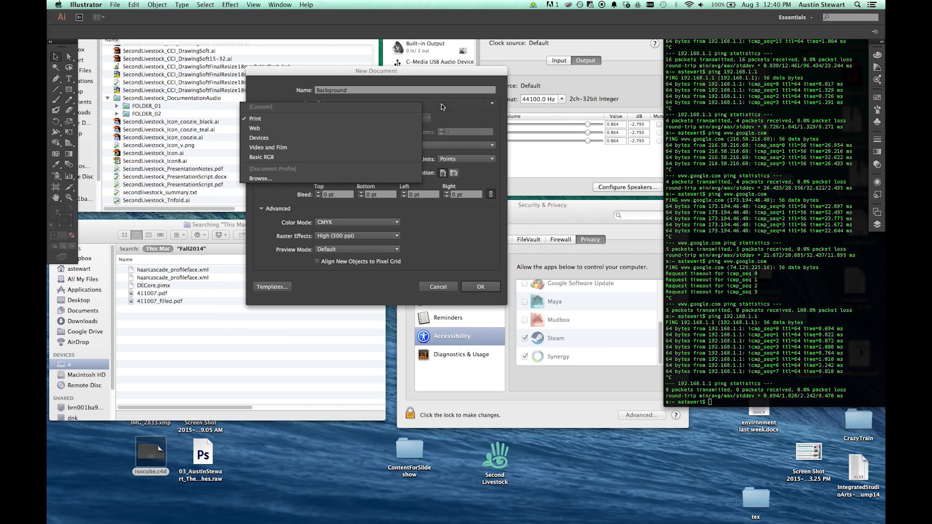
left_click(288, 129)
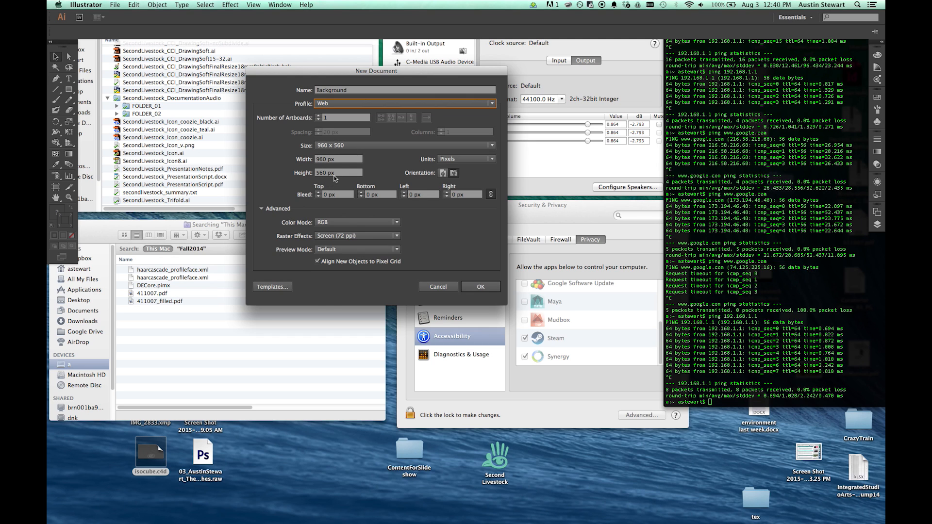
double_click(327, 160)
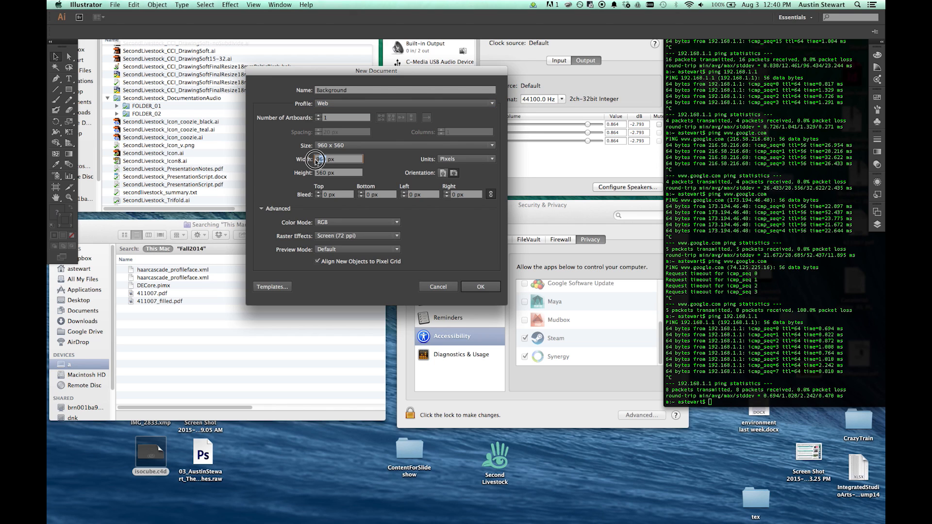
type("1000")
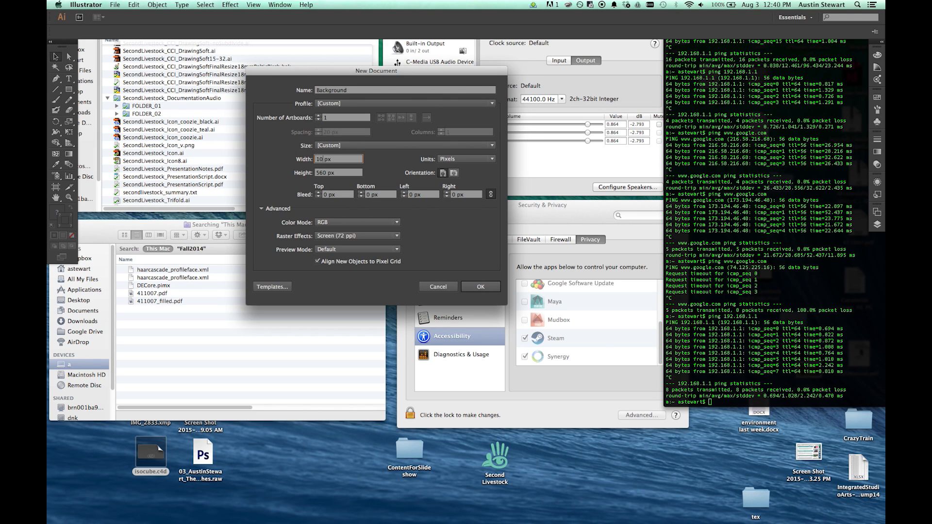
key("Tab")
type("100")
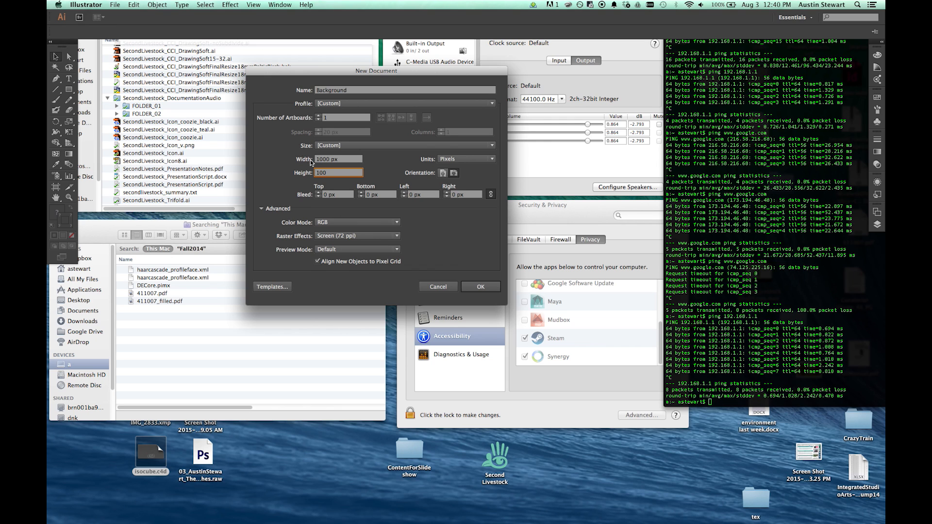
type("0")
Step: Keep the RGB color mode, set raster effects to Medium (150 ppi), and create the document
left_click(353, 224)
left_click(357, 230)
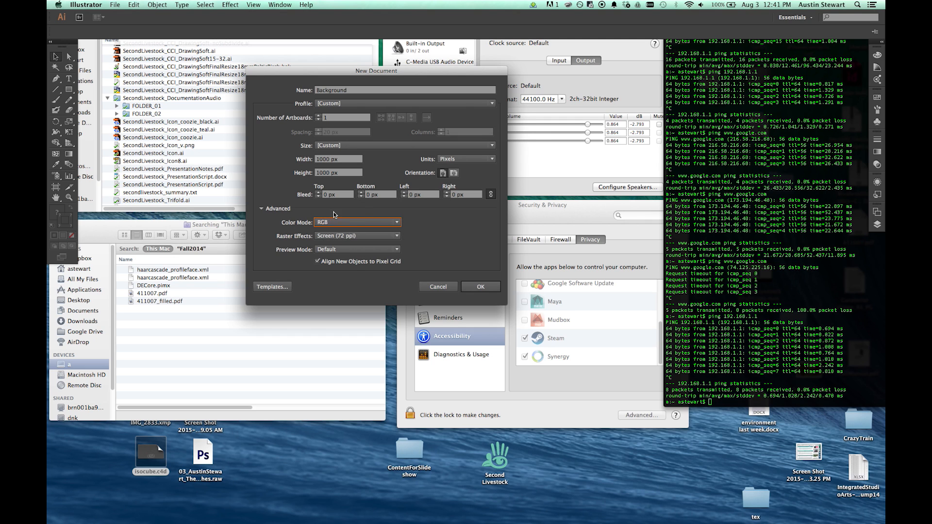
left_click(396, 241)
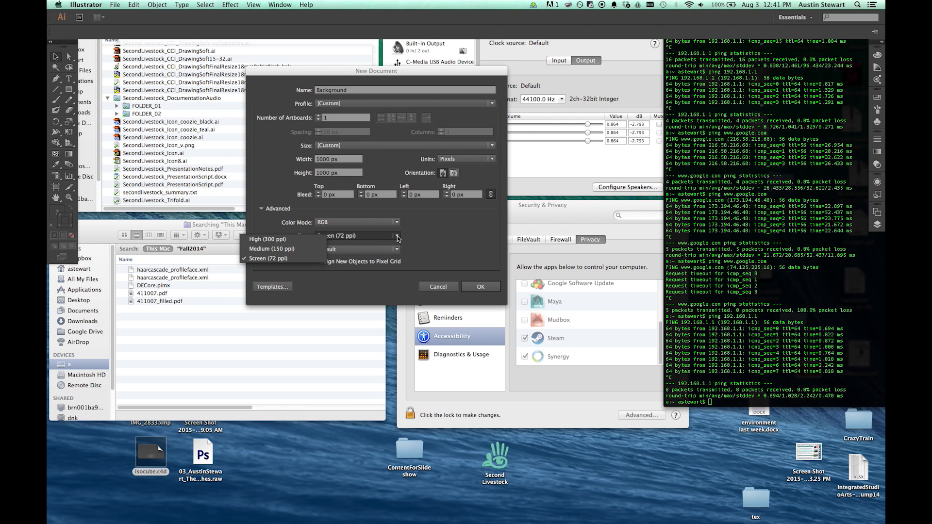
left_click(299, 250)
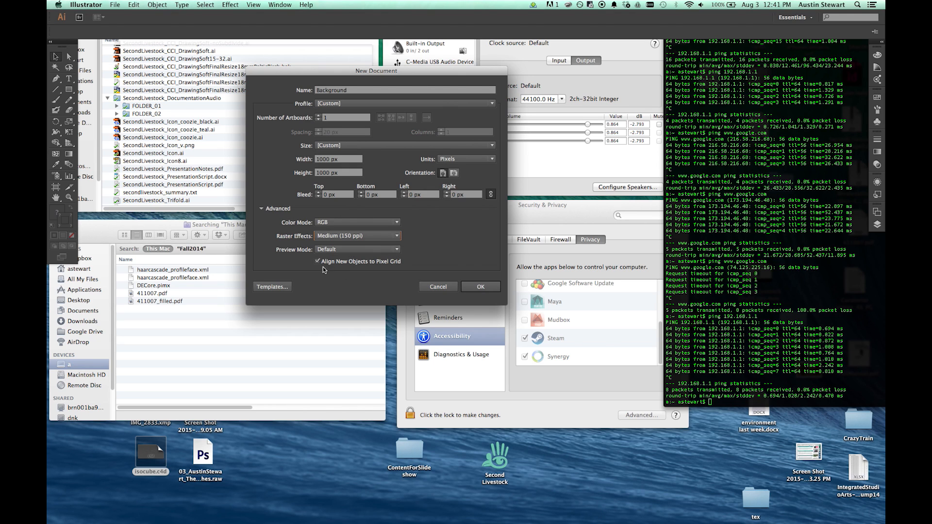
left_click(473, 287)
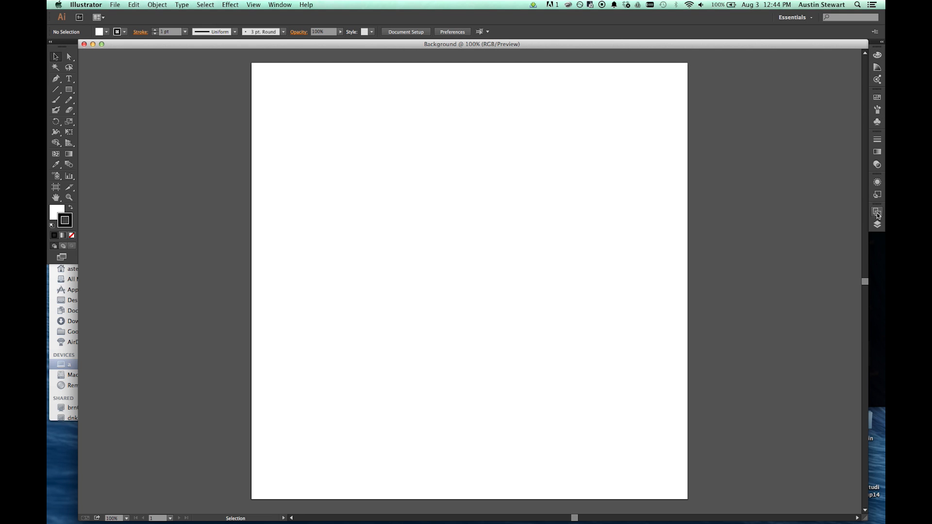
Step: Examine the transparency, gradient, stroke and layer settings available for the new document
left_click(879, 183)
left_click(879, 165)
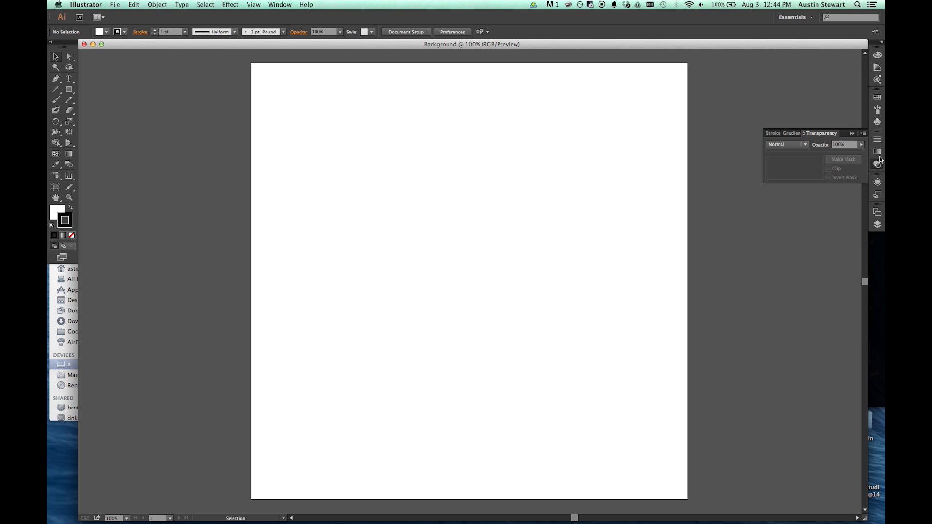
left_click(878, 152)
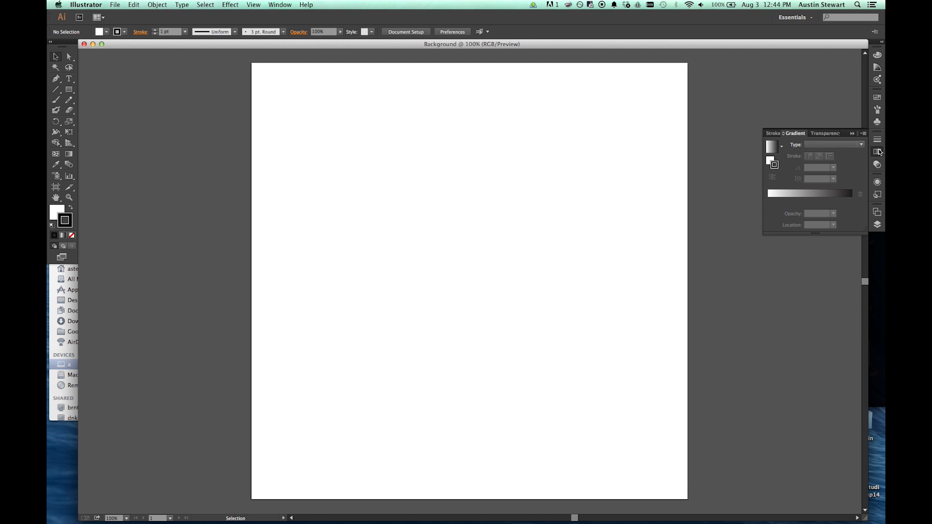
left_click(879, 140)
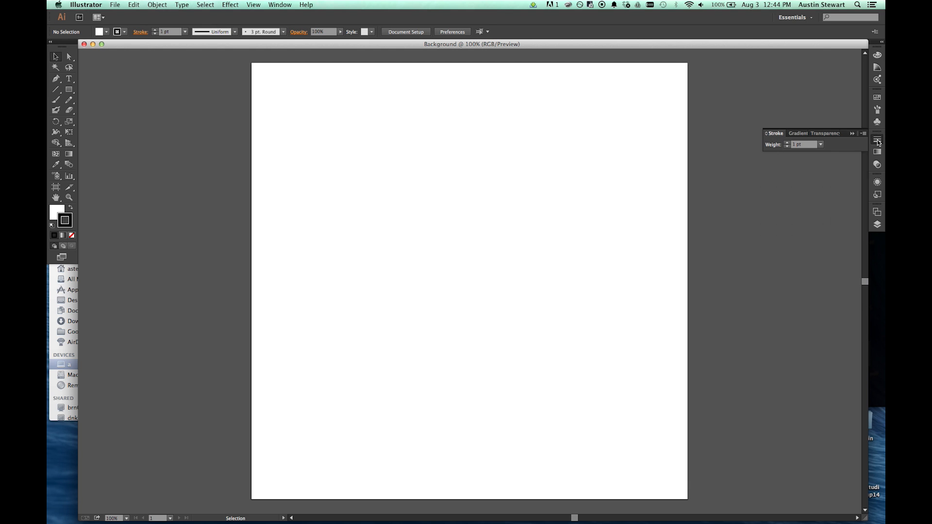
left_click(878, 152)
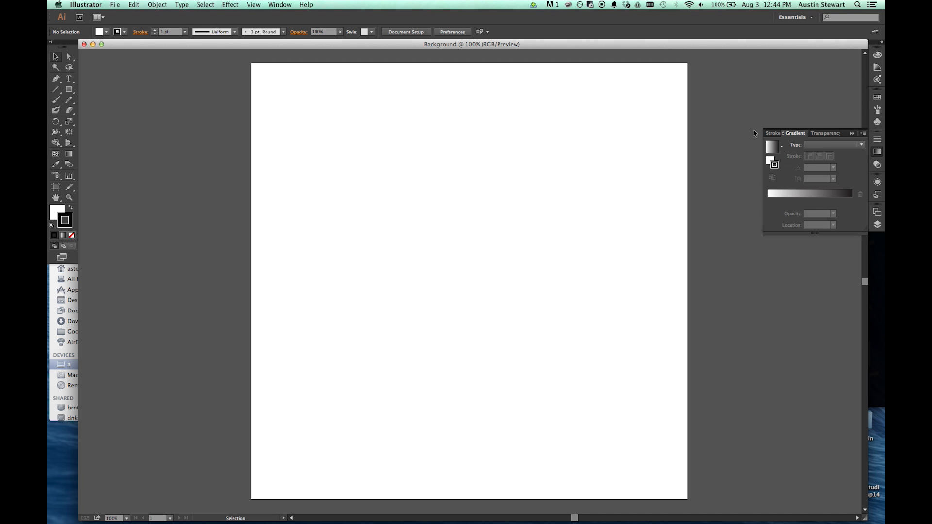
left_click(876, 139)
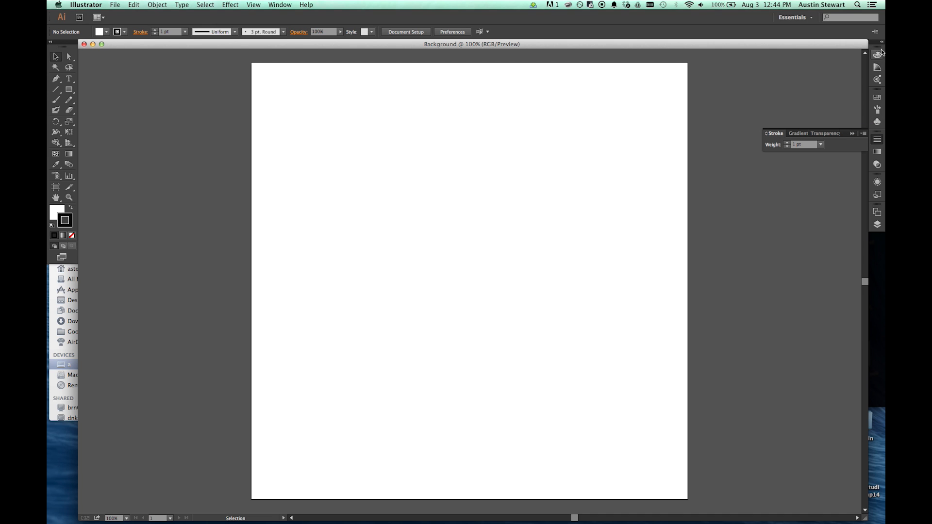
left_click(877, 224)
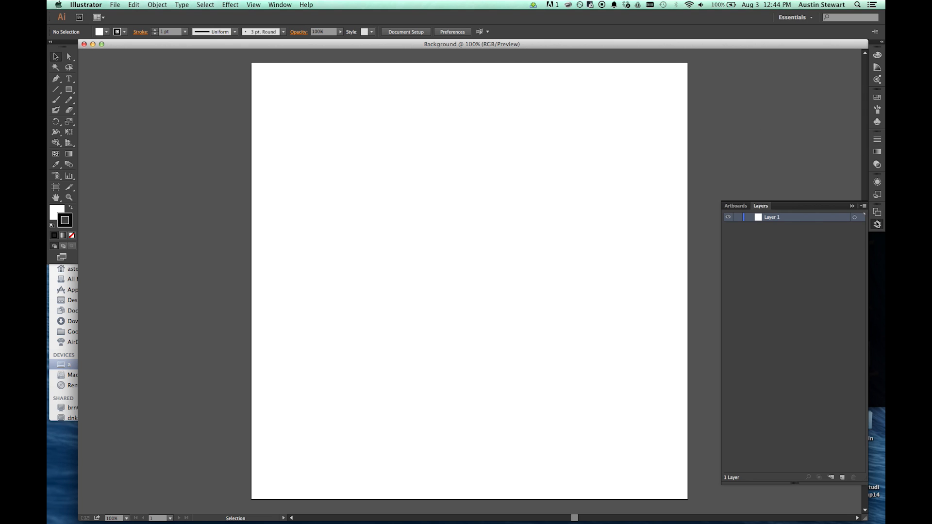
left_click(853, 206)
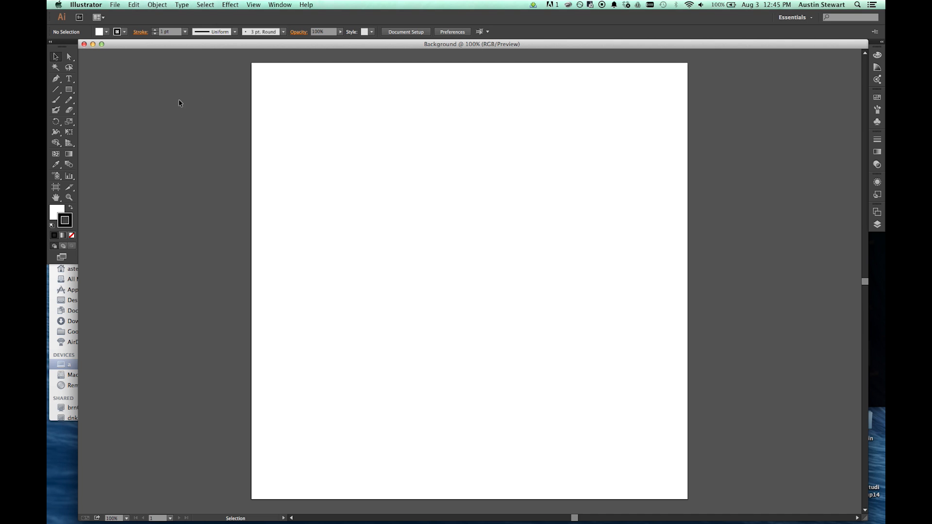
Step: Draw a rectangle about 574 by 248 px in the artboard's upper-left area and fill it with RGB Green
key("m")
left_click_drag(275, 83, 525, 191)
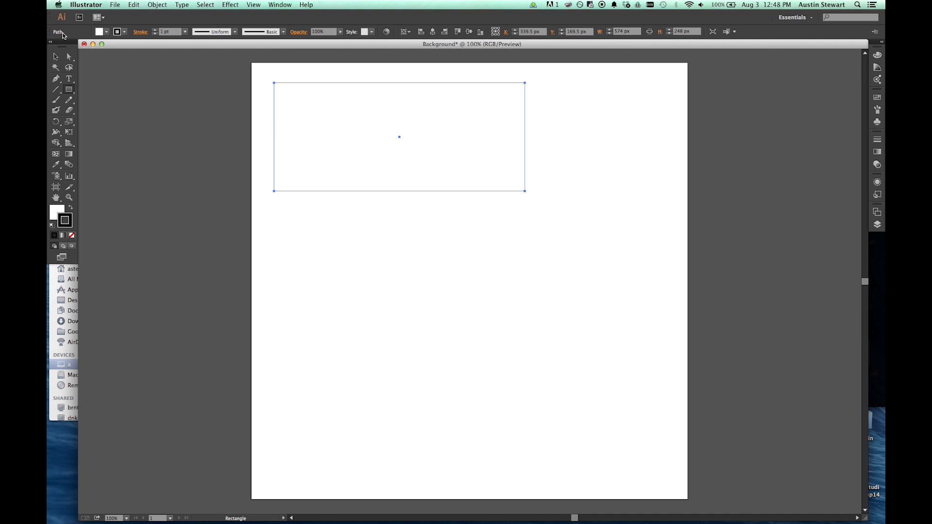
left_click(106, 32)
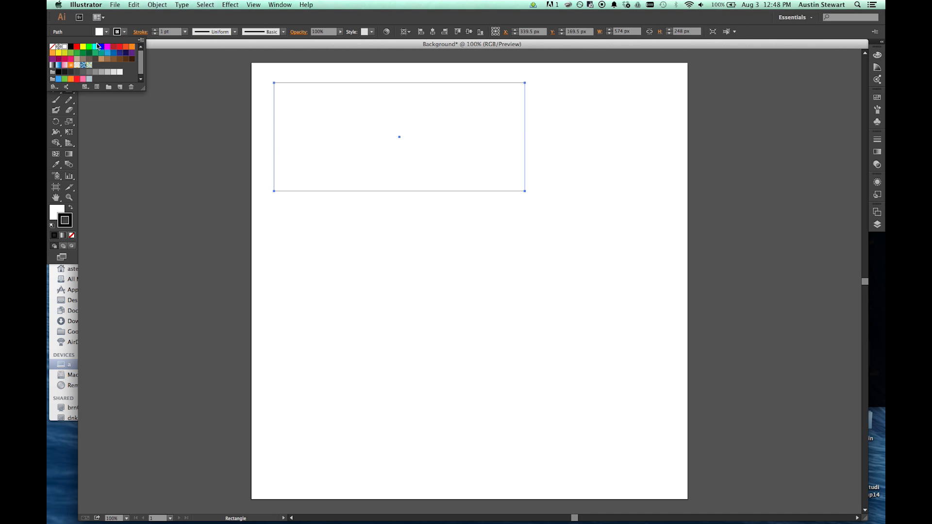
left_click(89, 50)
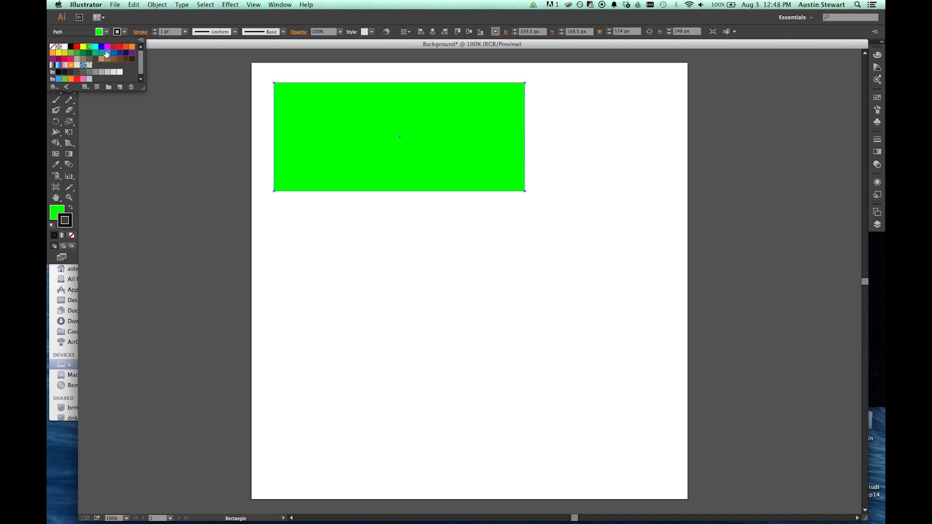
left_click(108, 47)
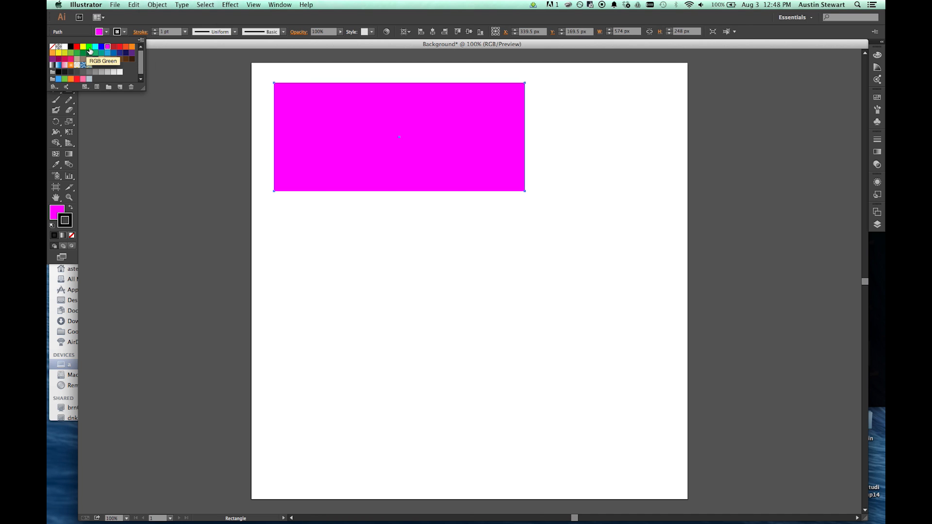
left_click(89, 47)
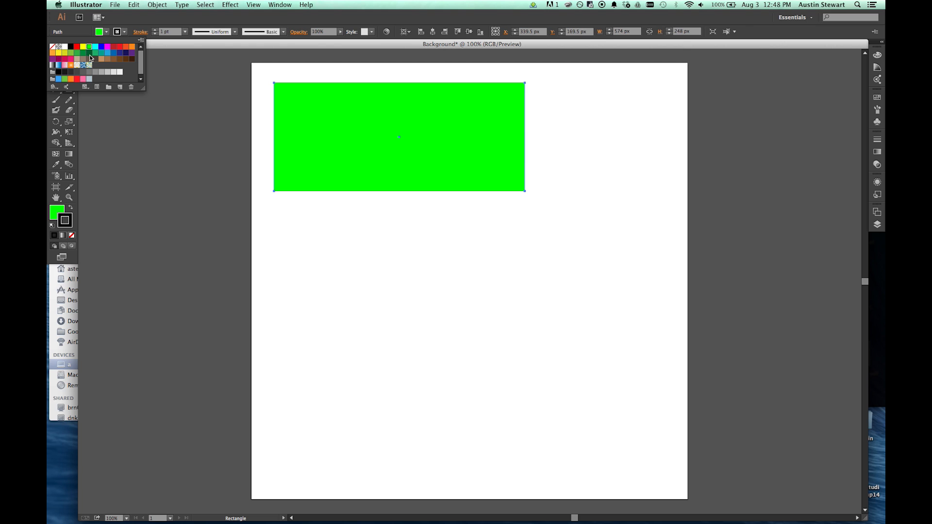
Step: Set the green rectangle's stroke color to RGB Magenta
left_click(124, 34)
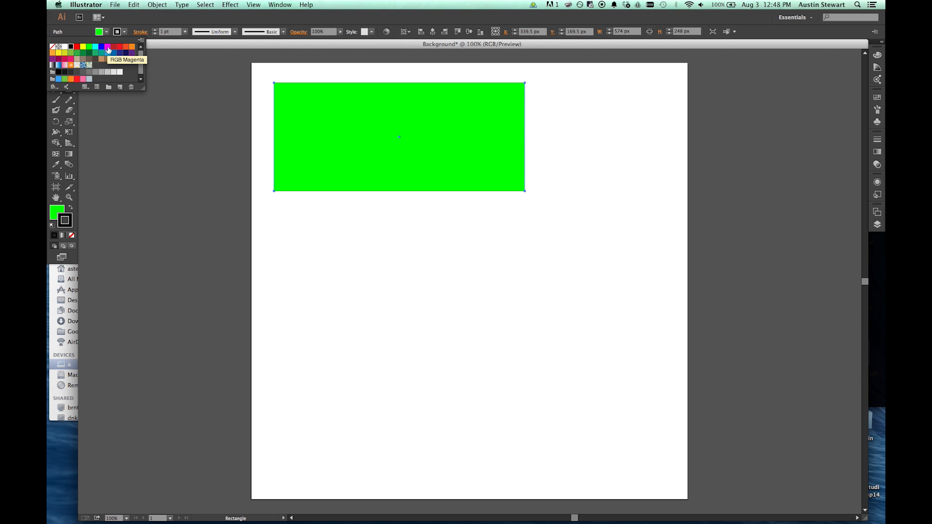
left_click(108, 48)
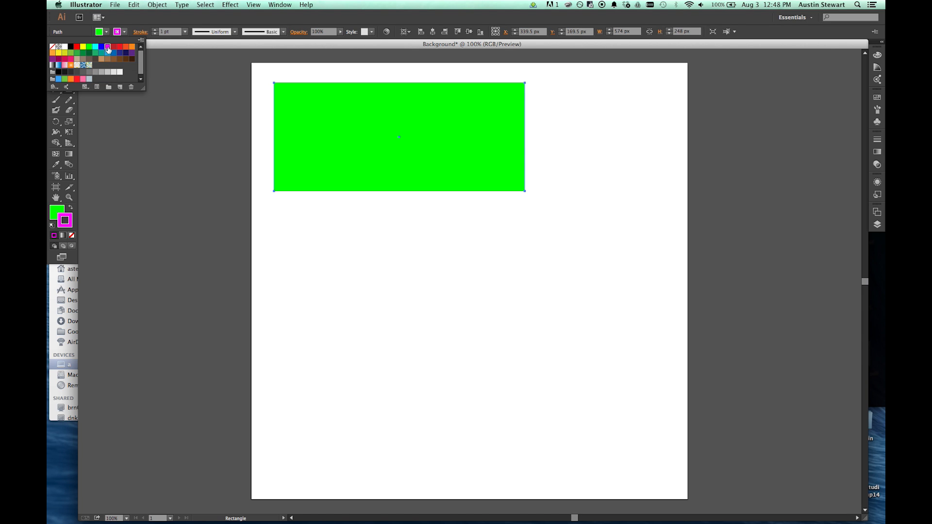
left_click(141, 17)
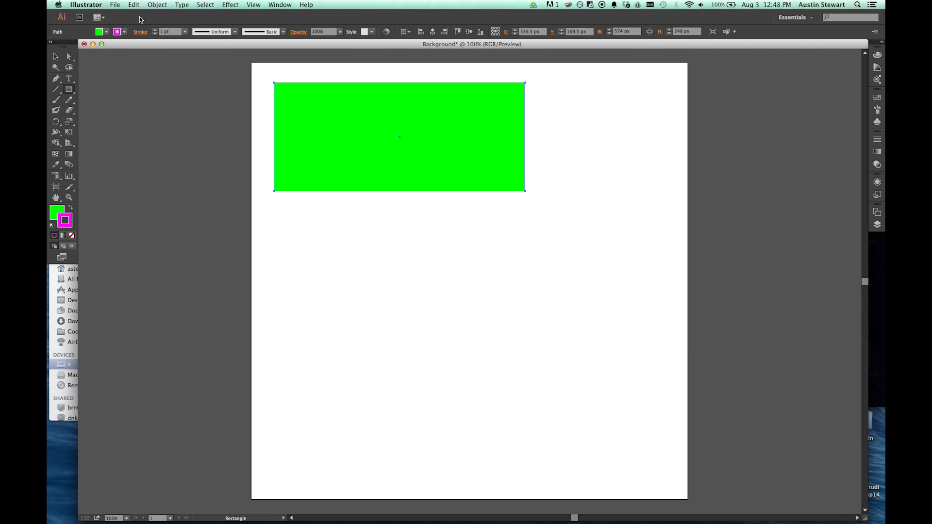
Step: Set the green rectangle's stroke weight to 10 pt and raise it to 11 pt
left_click(185, 32)
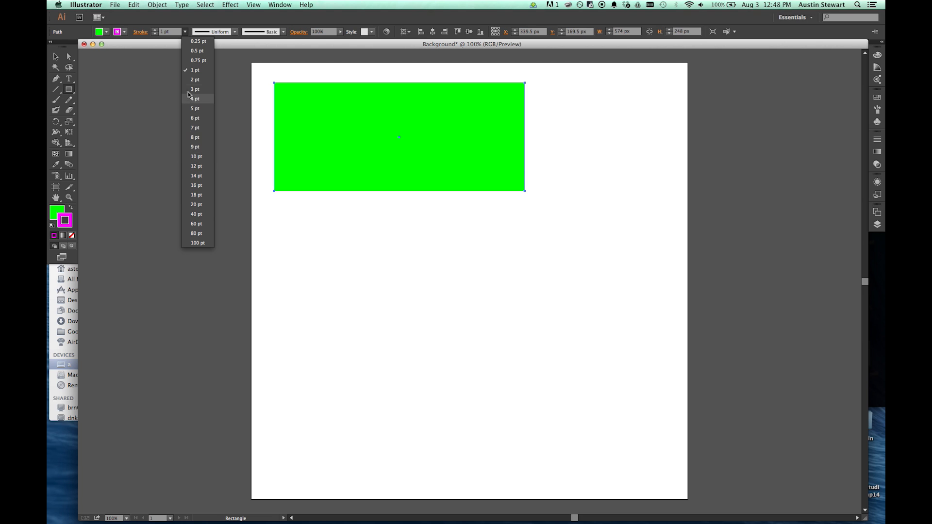
left_click(192, 157)
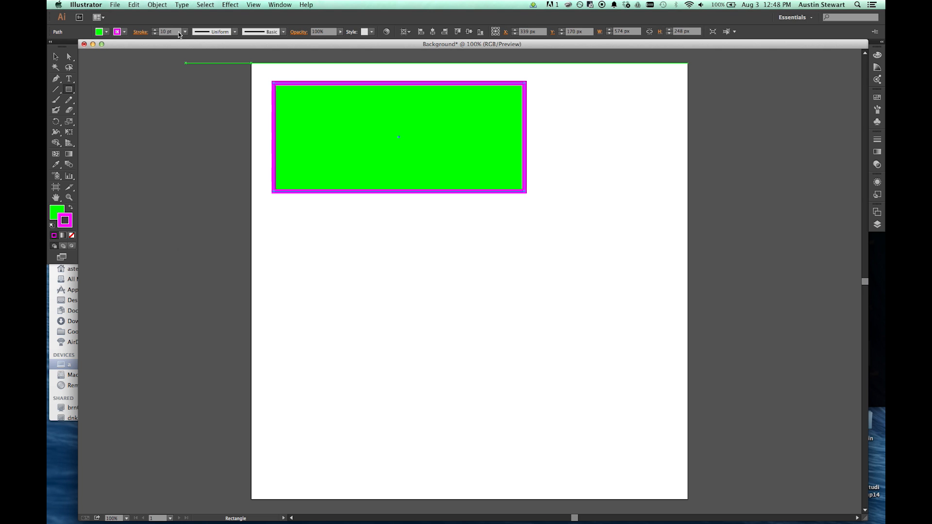
scroll(172, 33, "up", 1)
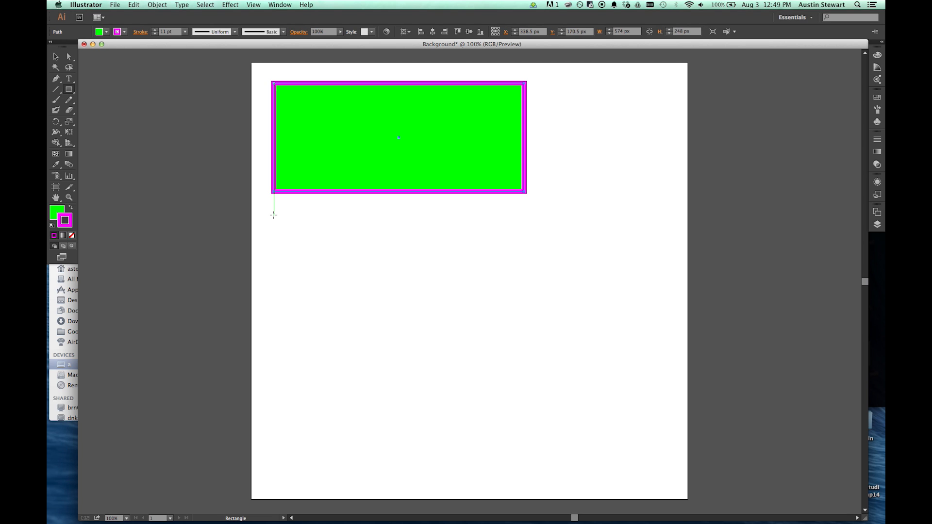
Step: Draw a square about 574 px wide below the green rectangle, aligned with its left and right edges
left_click_drag(273, 215, 525, 281)
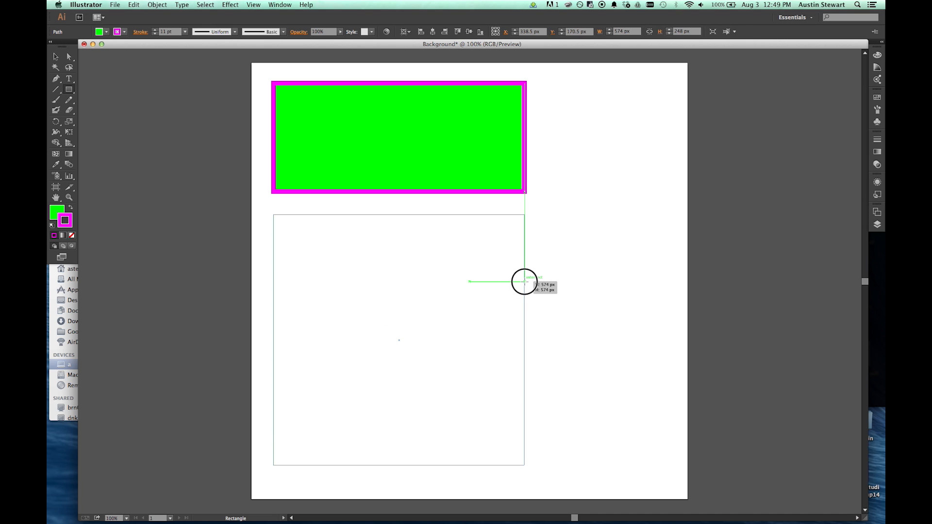
left_click_drag(524, 281, 524, 281)
left_click_drag(525, 282, 524, 281)
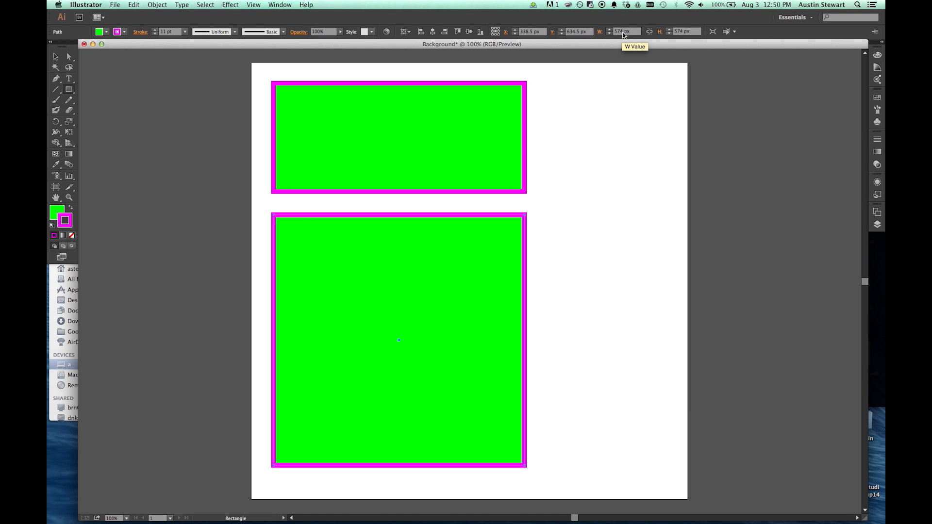
Step: Set the lower square's width and height to 590 px each
left_click(625, 34)
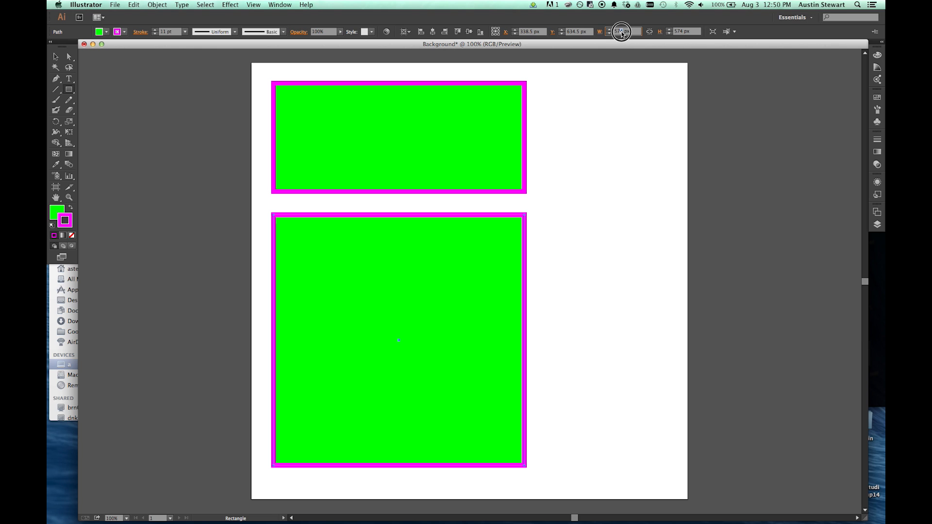
left_click_drag(615, 32, 620, 32)
type("90")
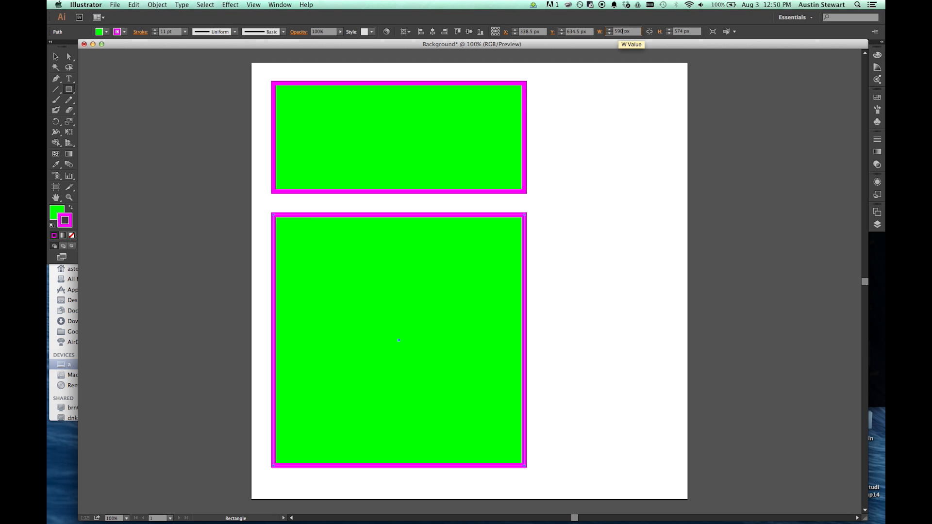
left_click(679, 32)
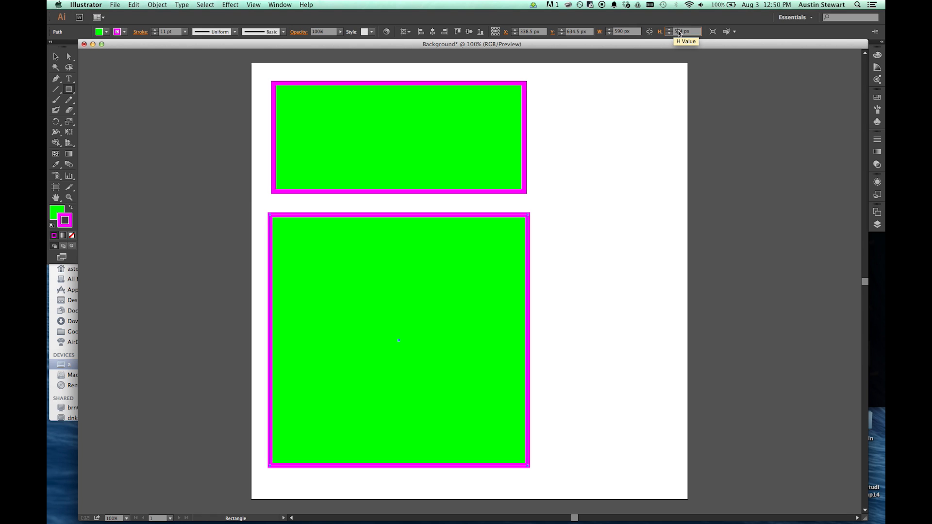
double_click(678, 31)
type("590")
key("Return")
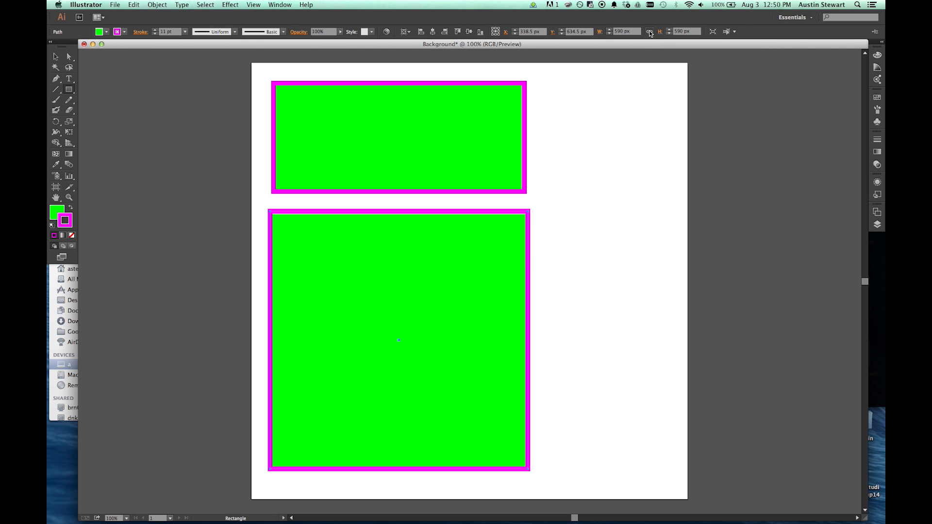
Step: Constrain the lower square's width and height proportions and set its width to 700 px
left_click(609, 32)
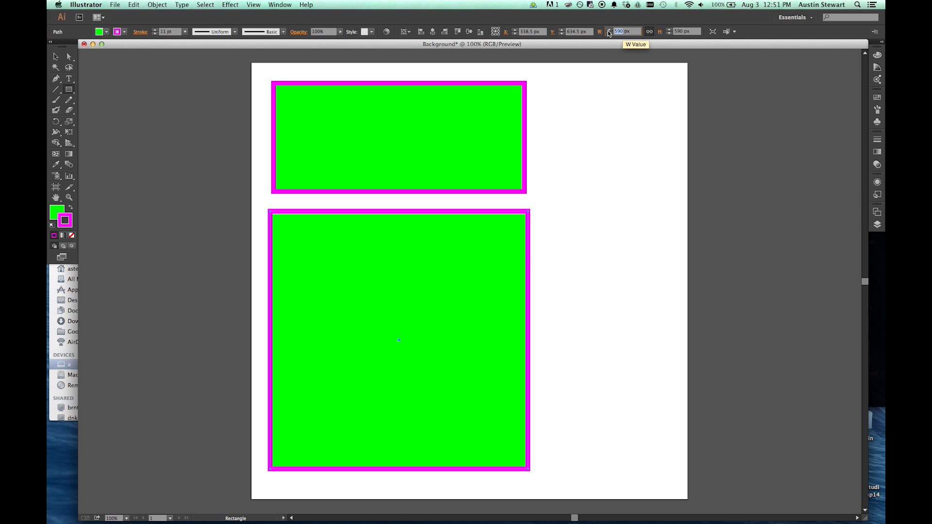
type("700")
key("Return")
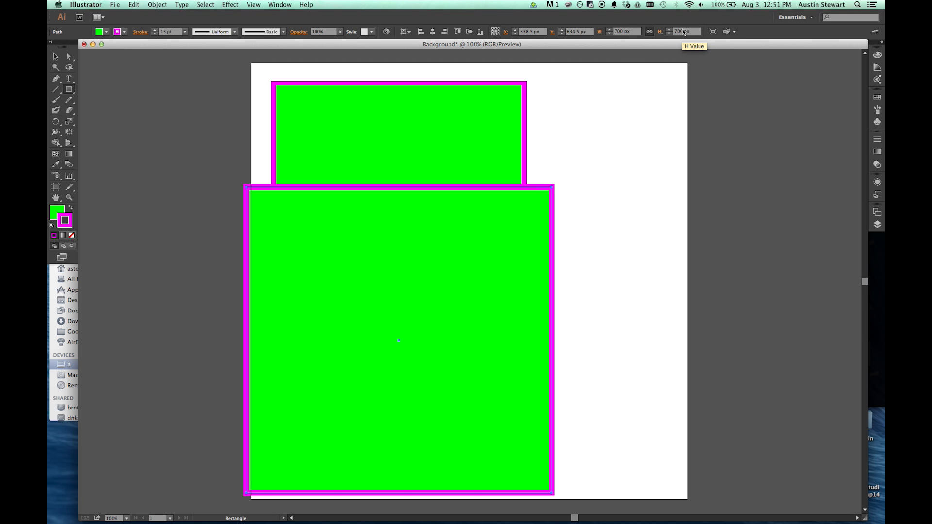
Step: Resize the lower square proportionally to a width of 600 px
left_click(623, 32)
left_click_drag(623, 32, 609, 31)
type("600")
key("Return")
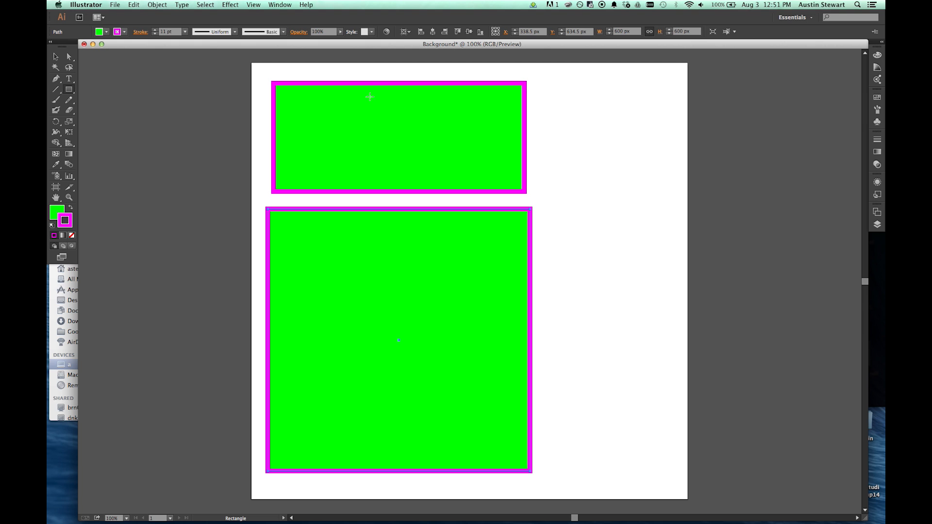
Step: Draw a rectangle about 398 by 217 px on top of the upper rectangle, and undo it
left_click_drag(345, 92, 518, 184)
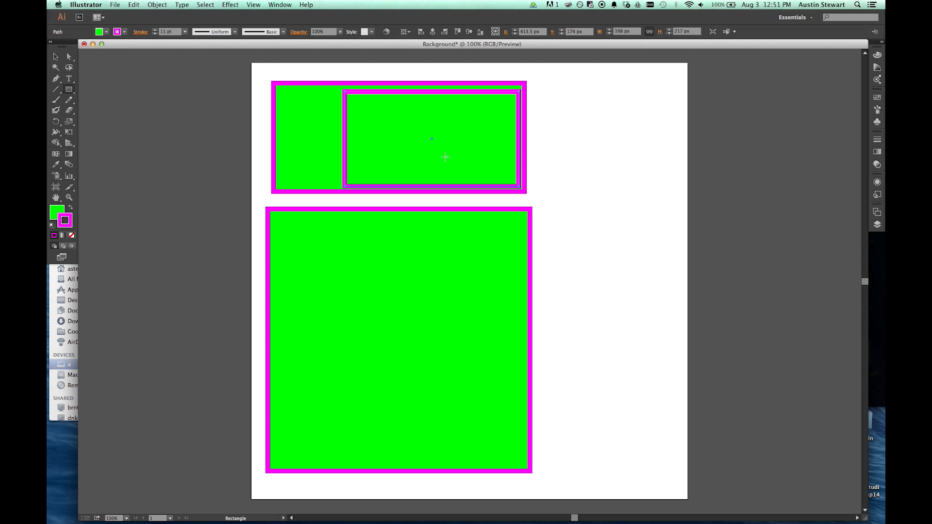
key("super+z")
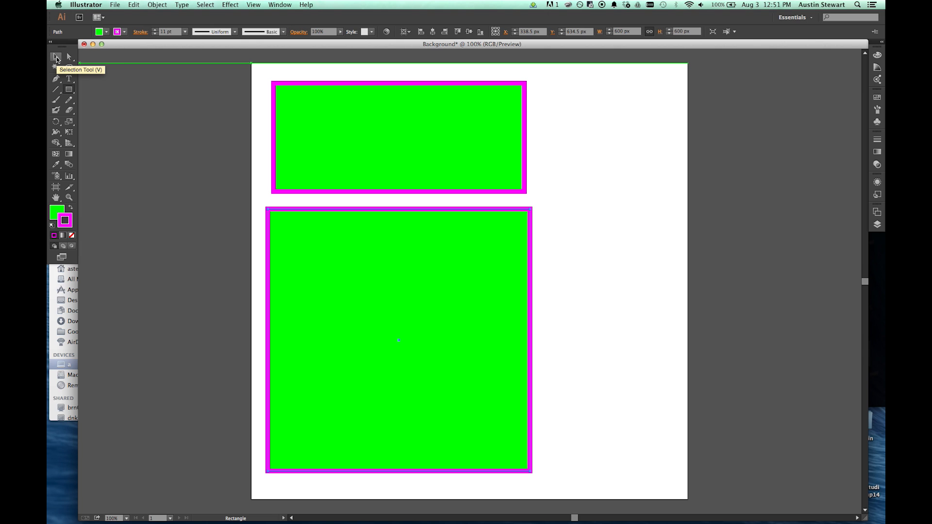
Step: Use the Selection tool to move the rectangle near the artboard's upper-left corner and the square below it, keeping them apart
left_click(57, 59)
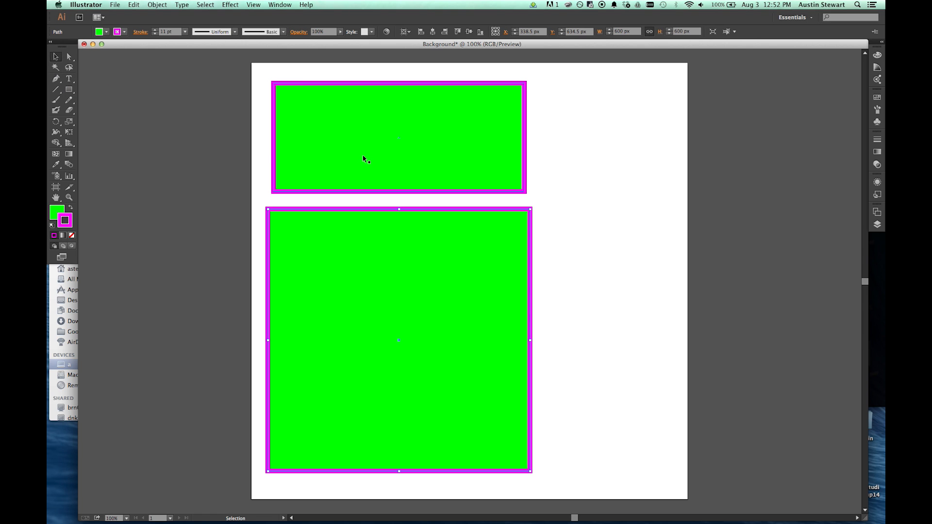
left_click_drag(364, 141, 435, 178)
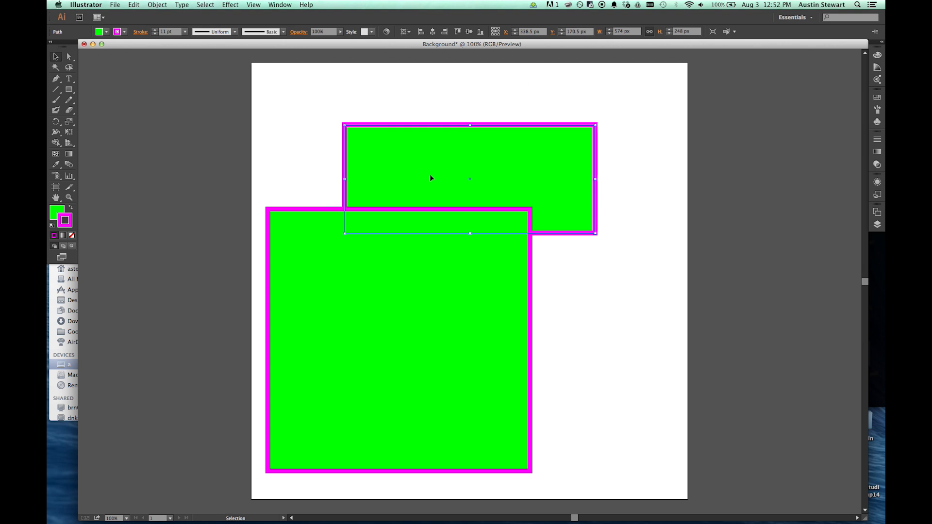
left_click_drag(336, 300, 307, 256)
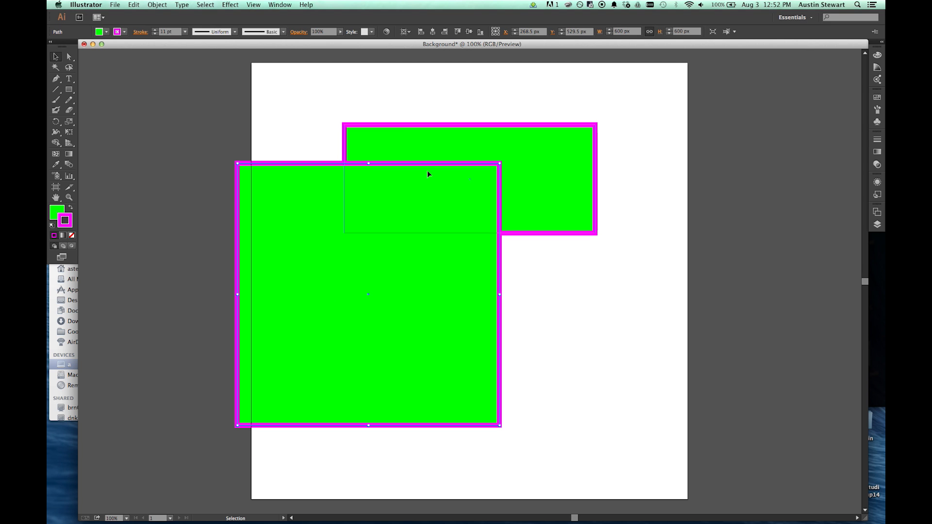
left_click_drag(397, 221, 427, 282)
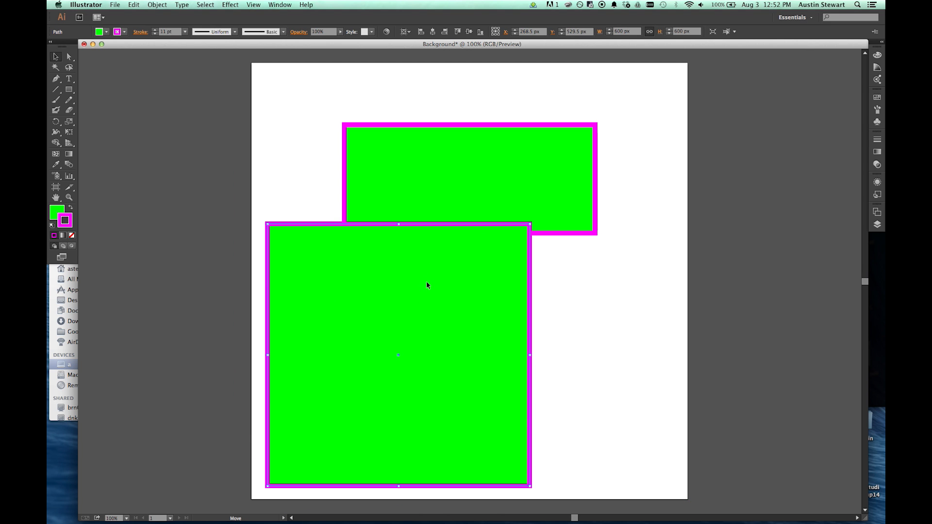
left_click_drag(561, 183, 477, 135)
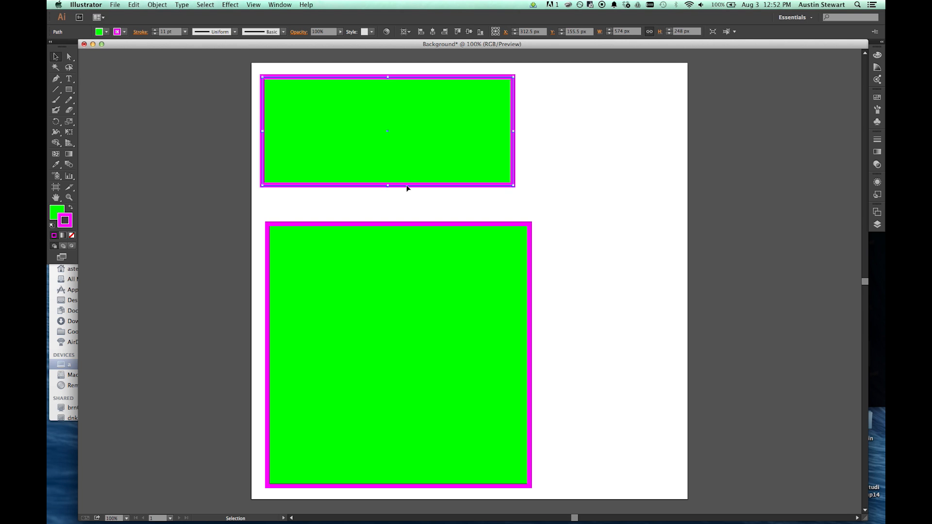
Step: Alternate the selection between the lower square and the upper rectangle, ending on the upper rectangle
left_click(401, 286)
left_click(395, 150)
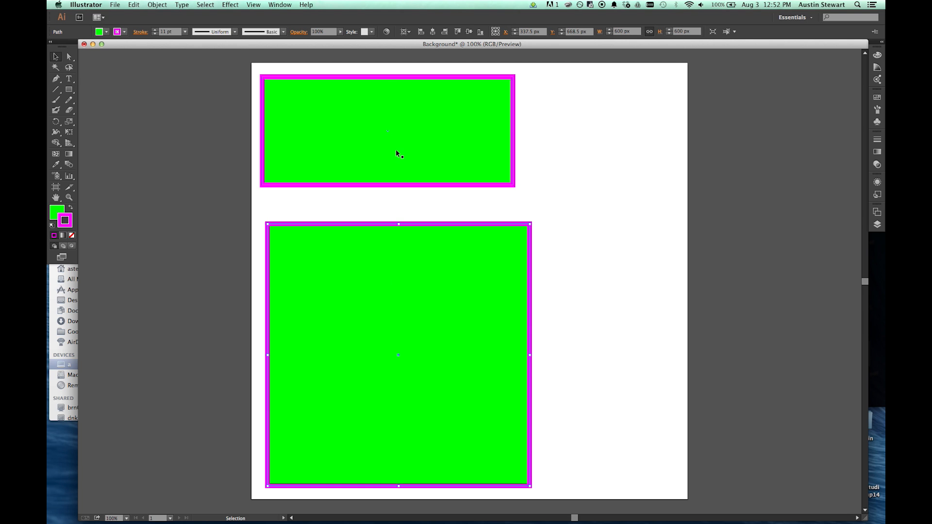
left_click(431, 264)
left_click(431, 155)
left_click(431, 295)
left_click(420, 130)
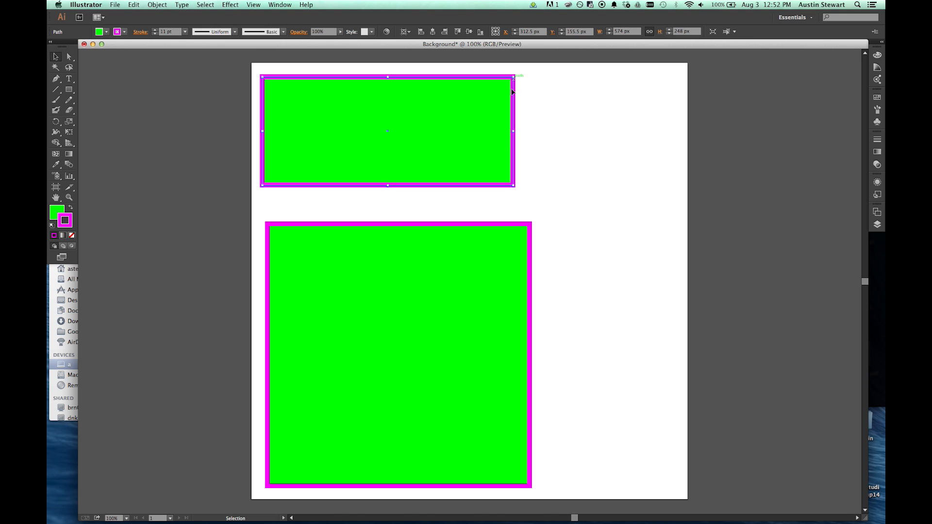
Step: Resize the upper rectangle to about 548 by 294 px and move it near the artboard's upper-left corner
left_click_drag(513, 78, 485, 89)
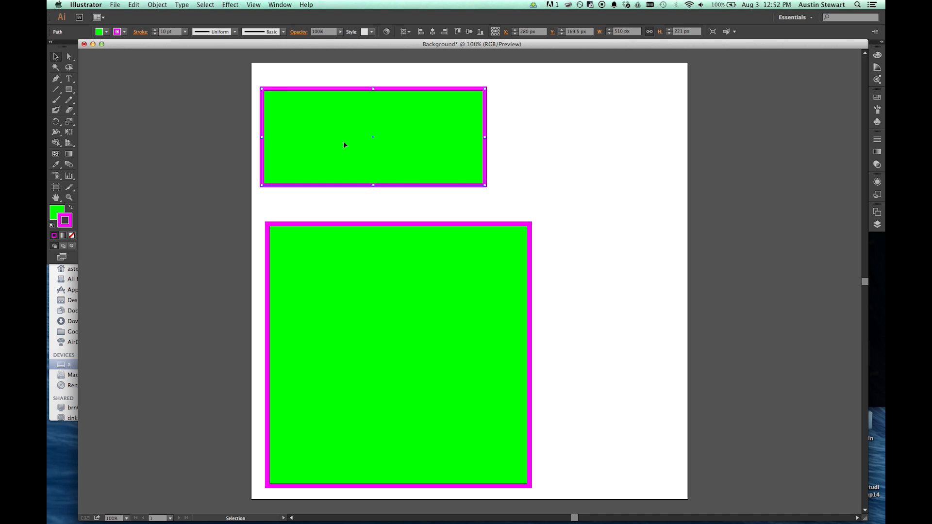
left_click_drag(262, 89, 291, 73)
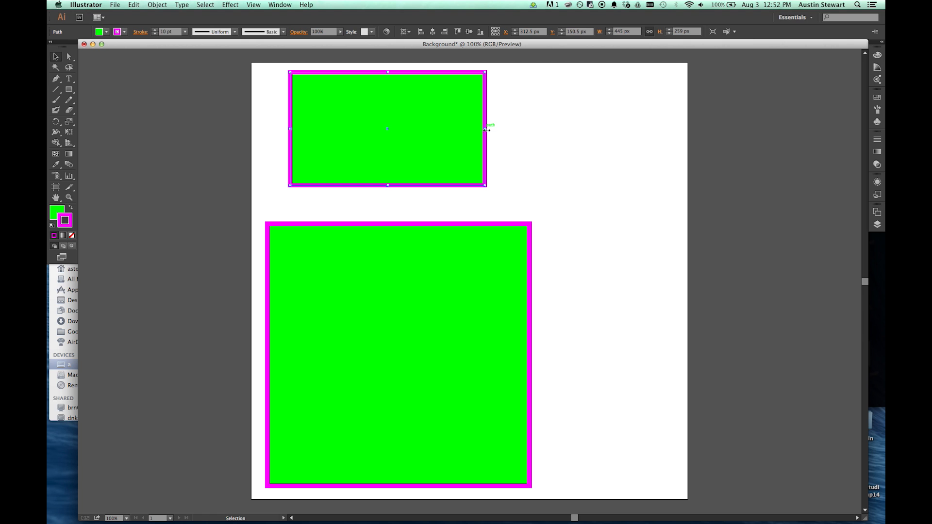
left_click_drag(486, 129, 530, 130)
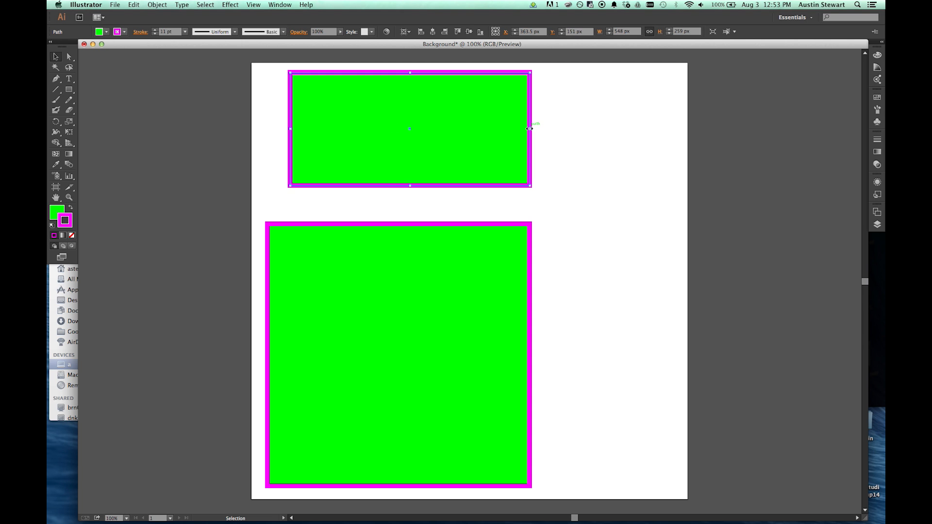
left_click_drag(410, 186, 406, 203)
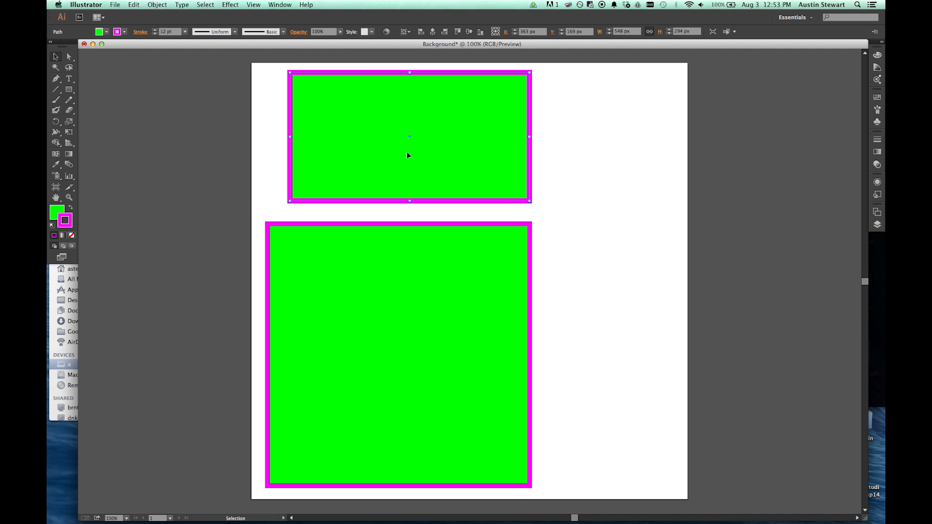
left_click_drag(389, 143, 372, 132)
left_click_drag(491, 128, 446, 129)
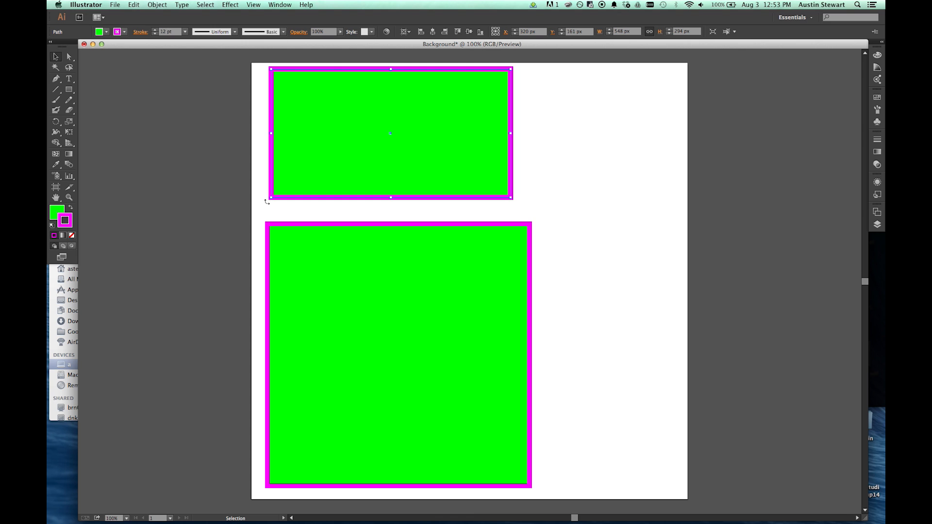
Step: Rotate the upper rectangle 45° counterclockwise and move it over the artboard's upper-right corner, overlapping the square's corner
left_click_drag(266, 202, 462, 144)
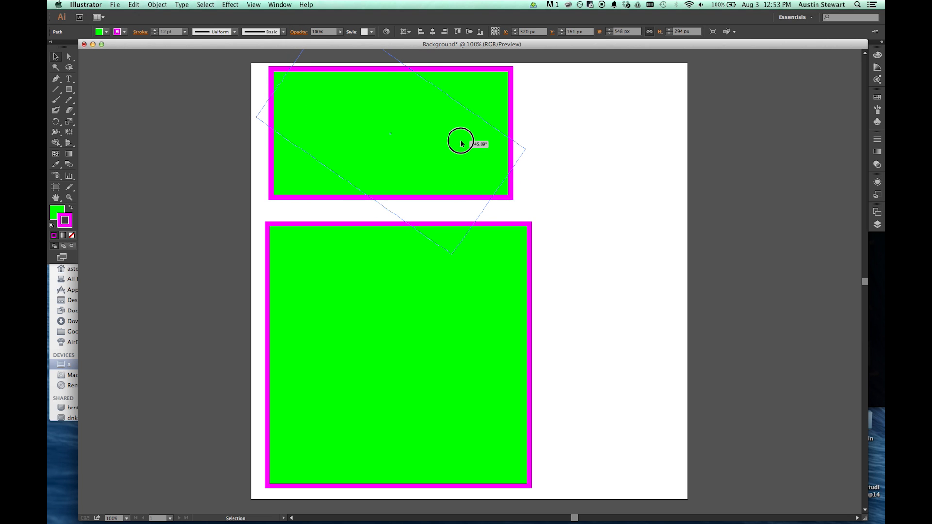
left_click_drag(462, 144, 364, 204)
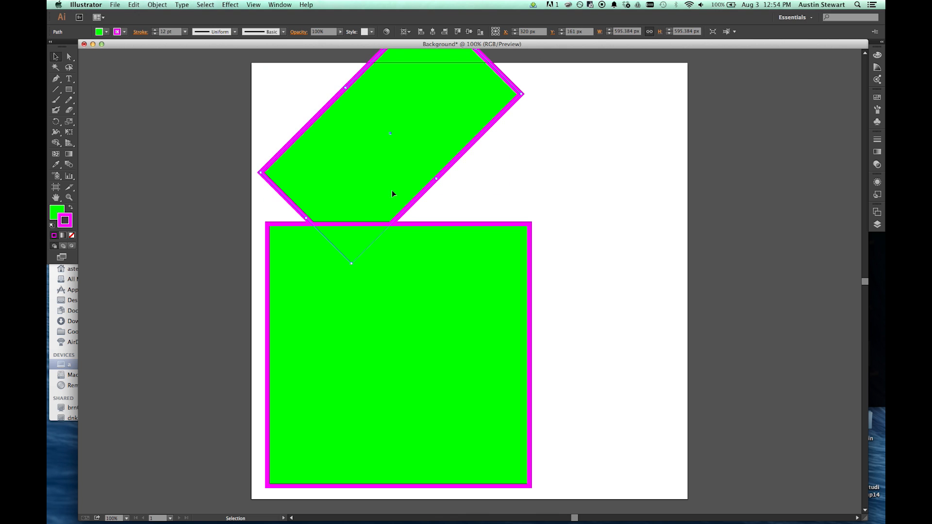
left_click_drag(402, 113, 581, 136)
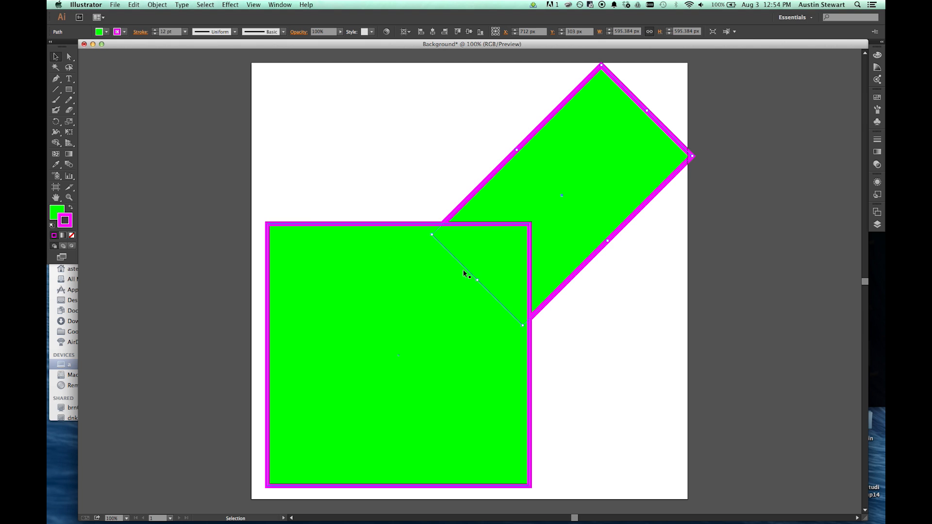
left_click_drag(598, 145, 631, 127)
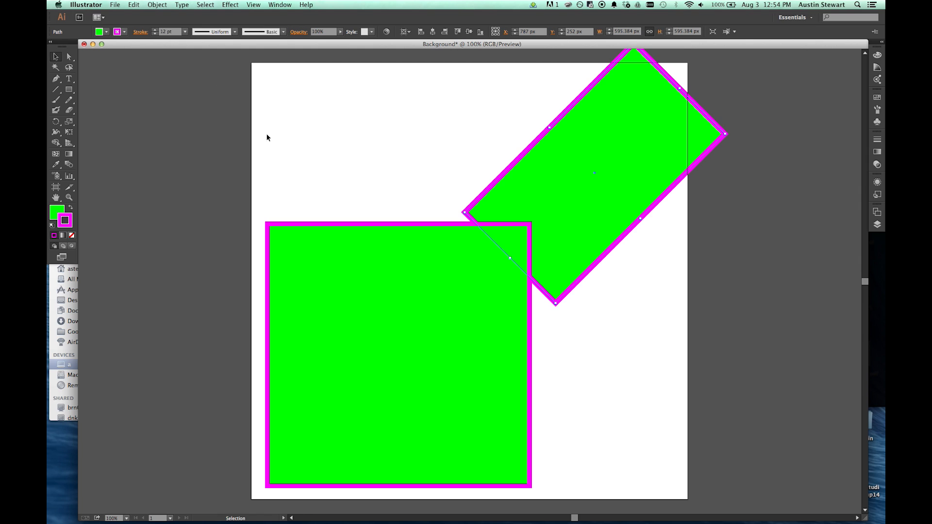
Step: Select every object in the document, and clear the selection
left_click(168, 115)
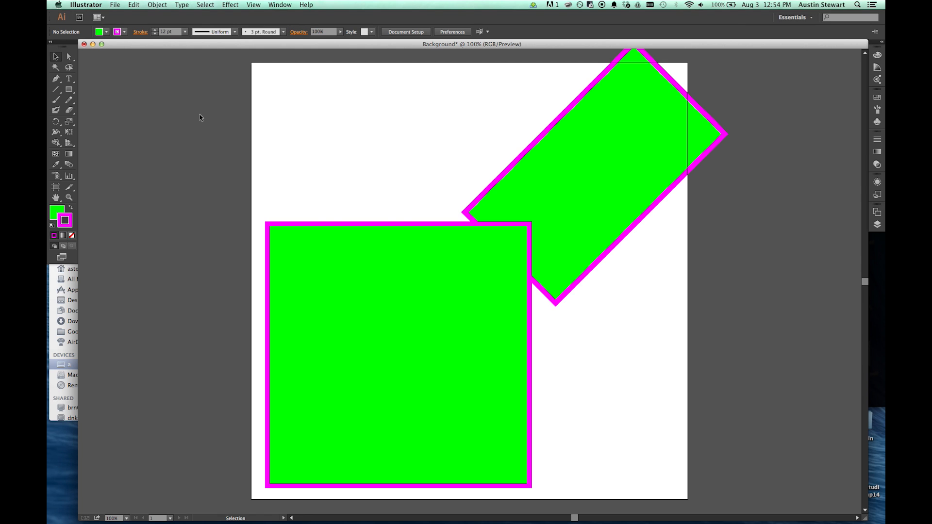
key("super+a")
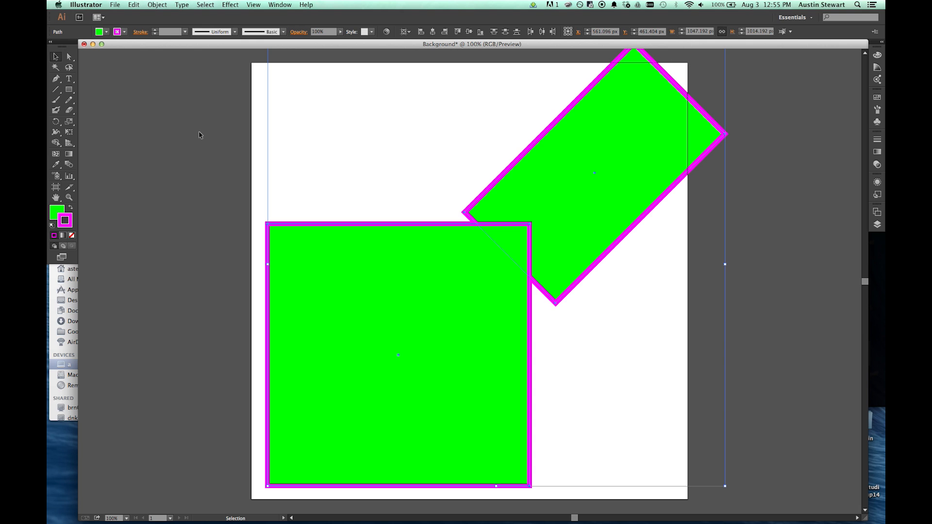
left_click(198, 135)
Step: Select the green square, add the rotated rectangle to the selection, and deselect both
left_click(375, 299)
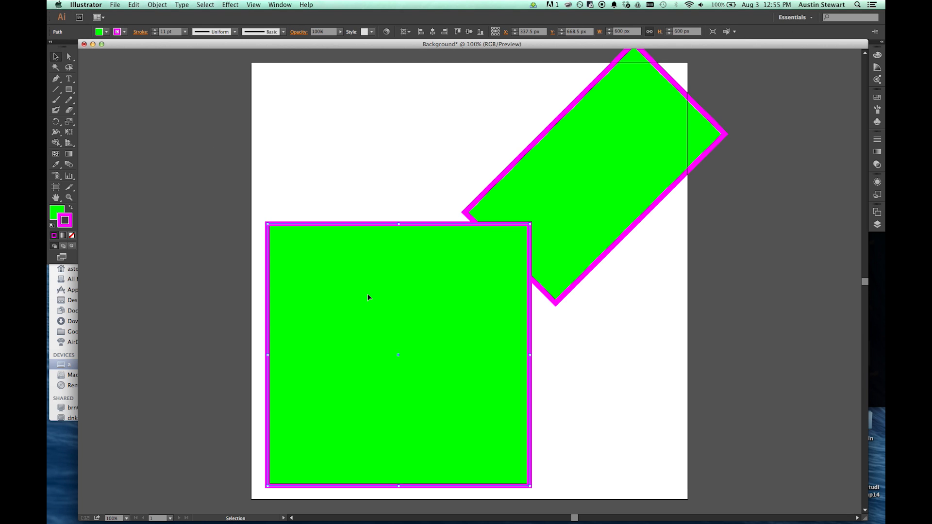
left_click(573, 147, "shift")
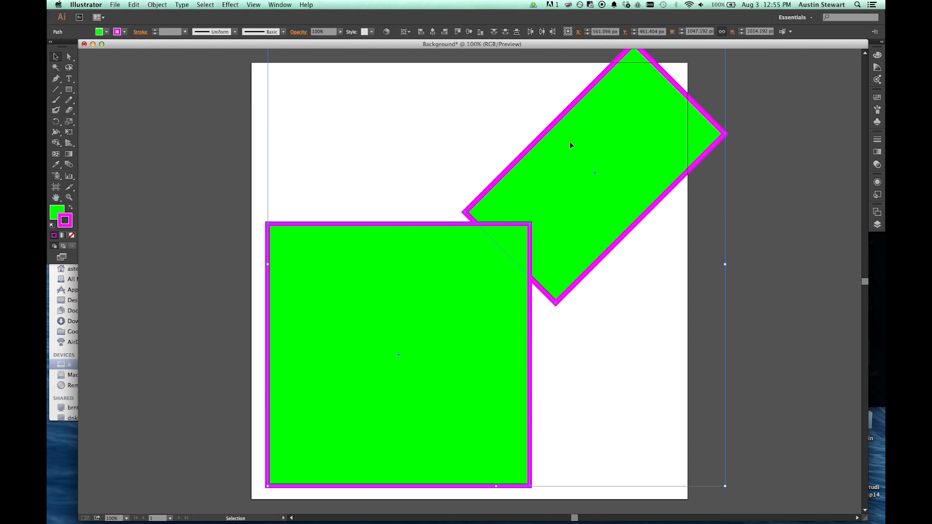
left_click(145, 111)
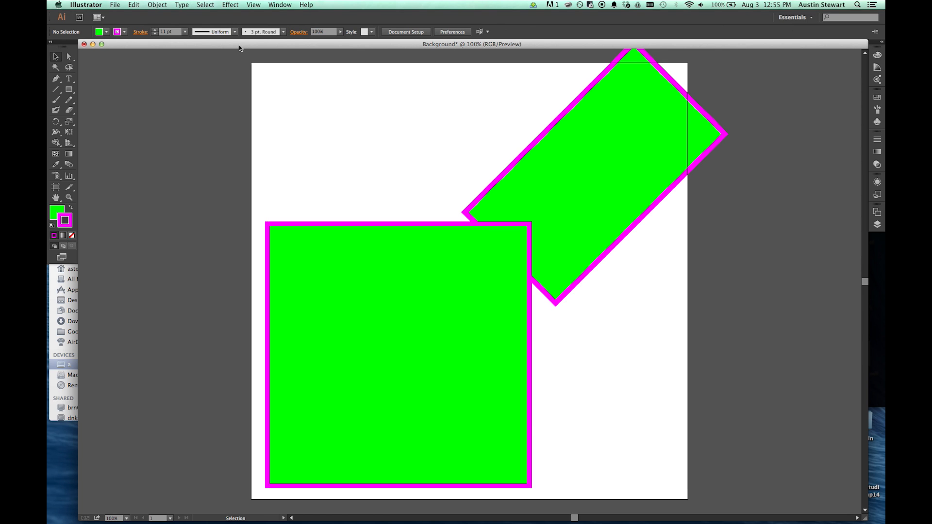
Step: Delete both existing shapes and draw a 500 x 500 px square from the artboard's upper-left corner
left_click_drag(216, 53, 745, 501)
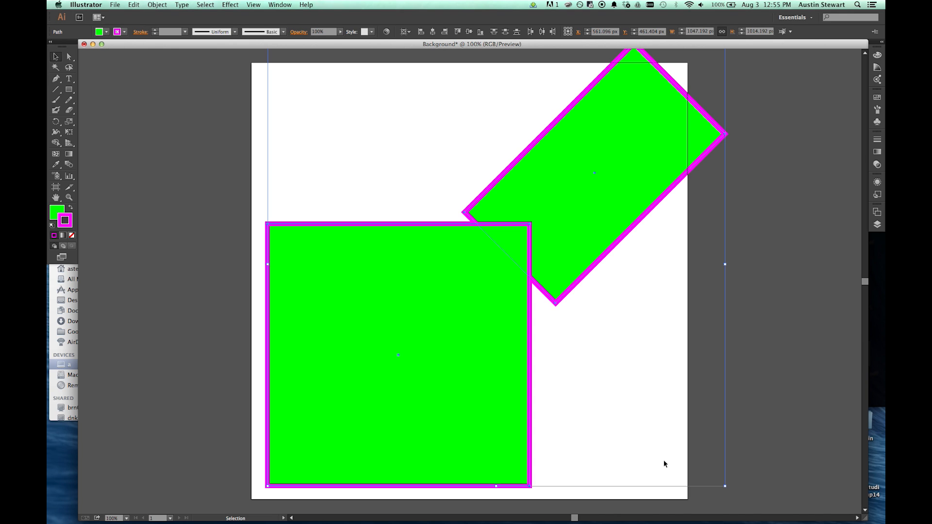
key("Delete")
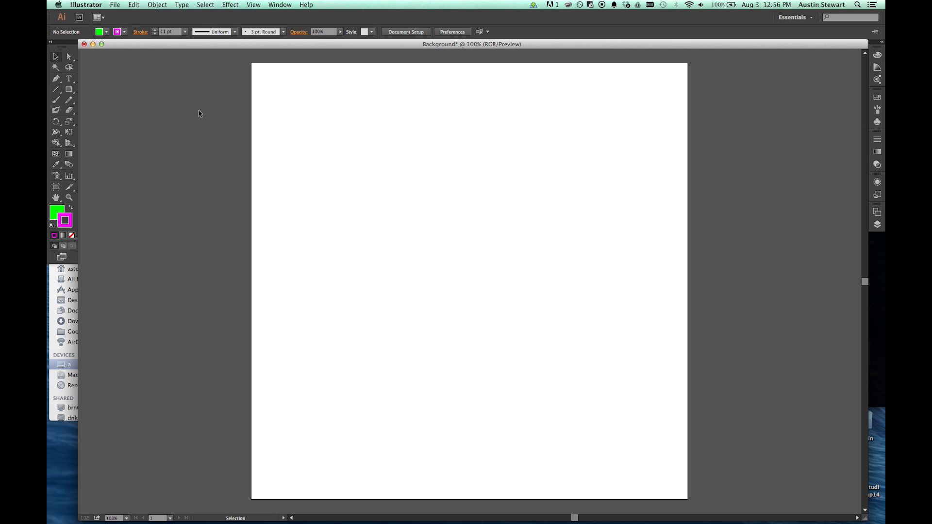
key("m")
left_click_drag(251, 62, 472, 284)
key("shift")
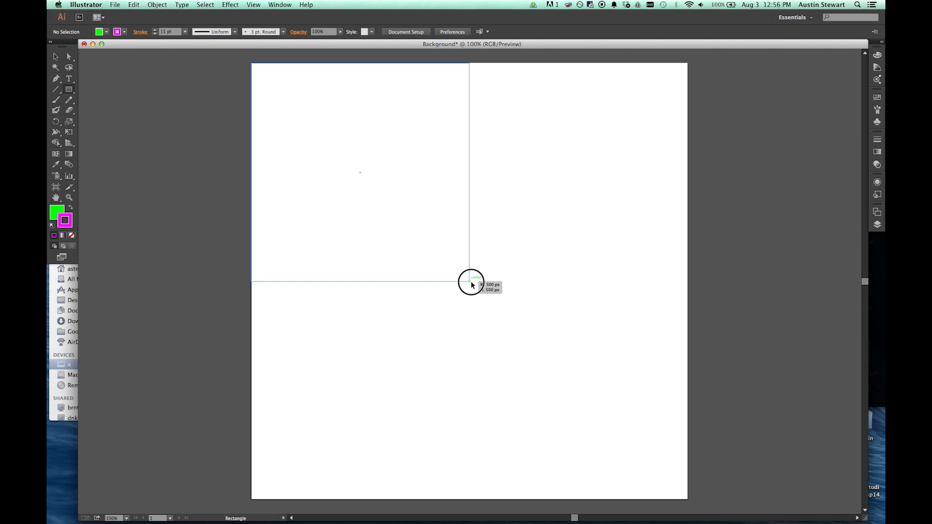
left_click_drag(471, 282, 470, 282)
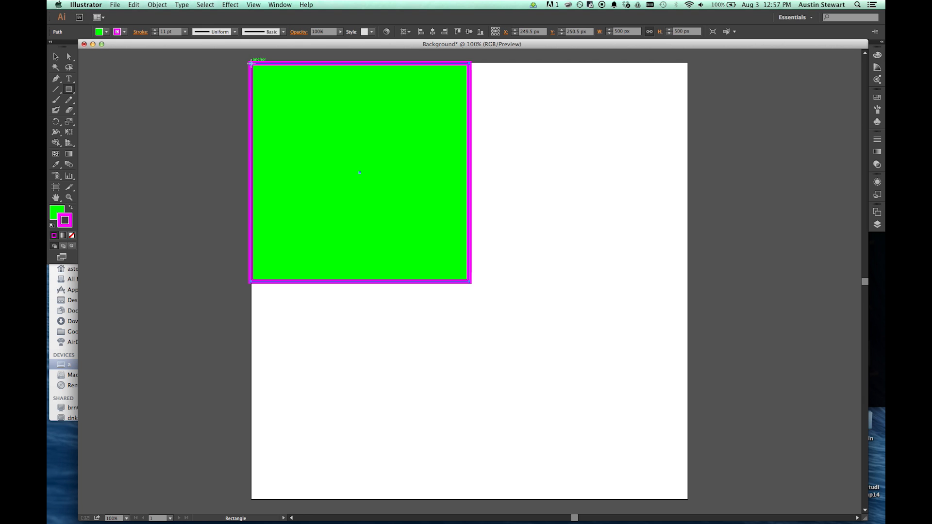
Step: Draw and undo a 250 px square in the large square's corner, and fill the large square with orange (R=247 G=147 B=30)
left_click_drag(251, 63, 360, 173)
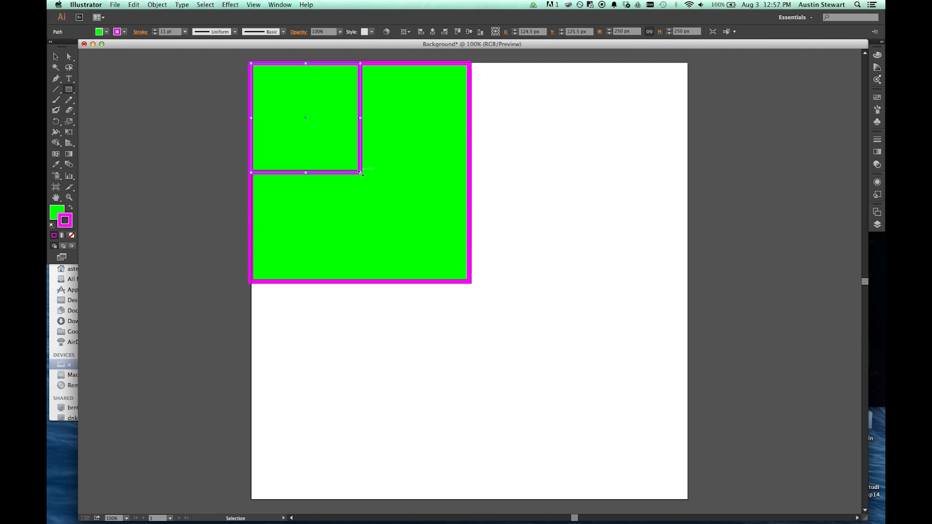
key("super+z")
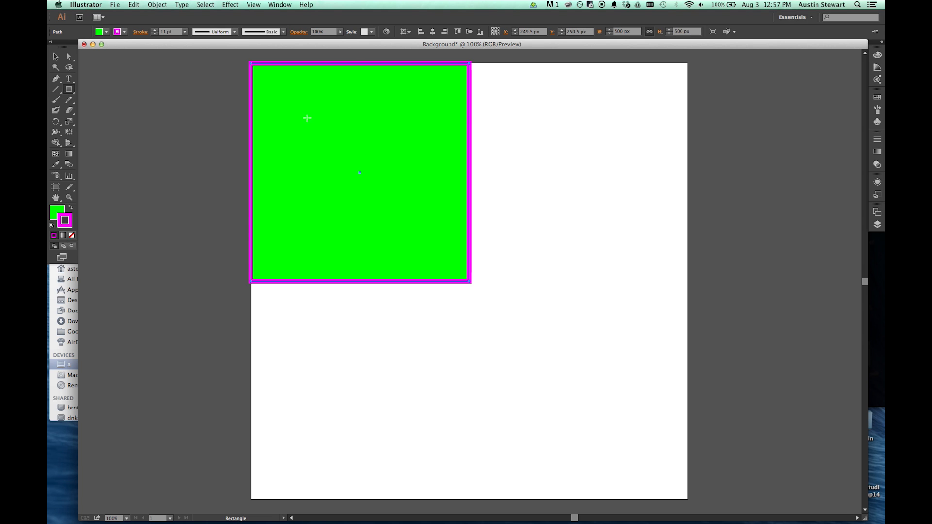
left_click(106, 32)
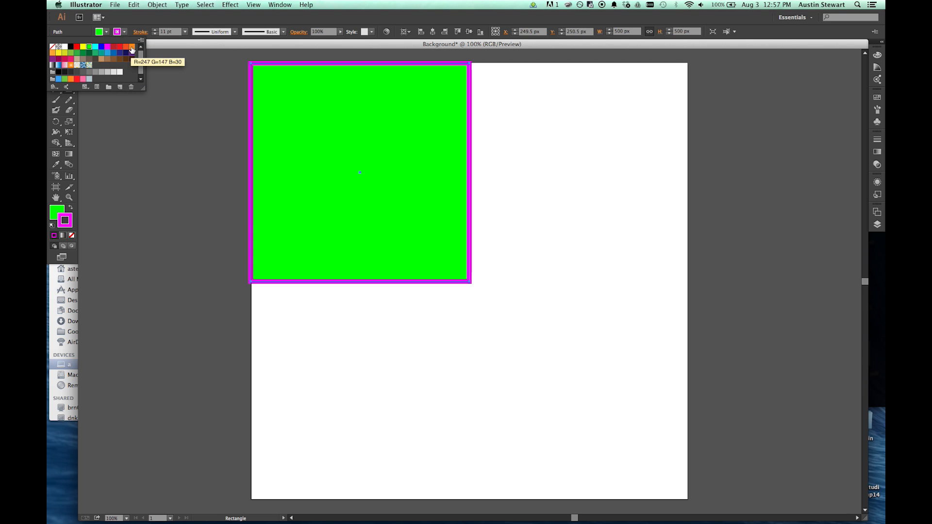
left_click(133, 49)
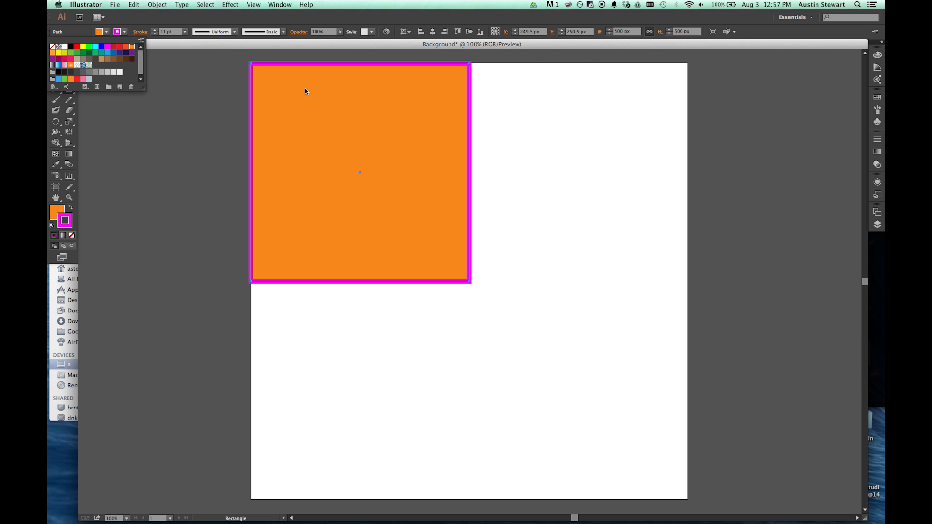
left_click(151, 17)
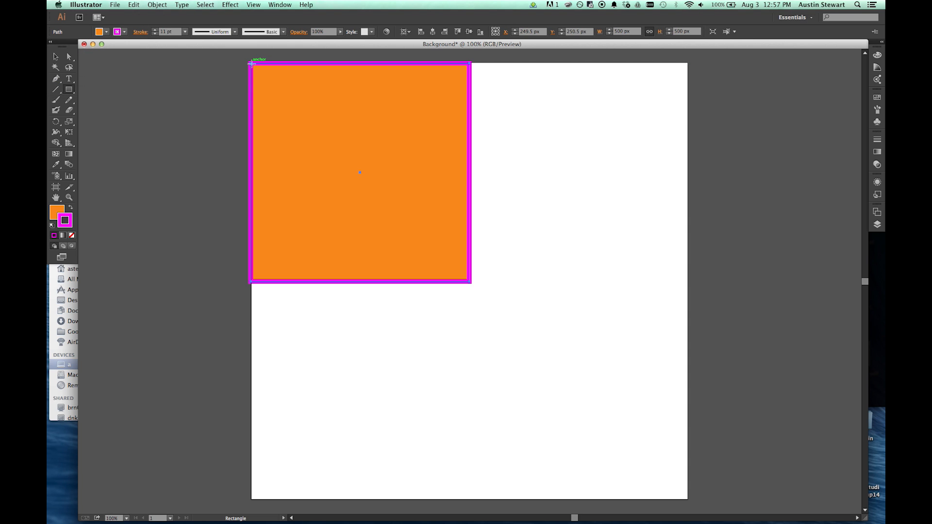
Step: Draw a 250 x 250 px square inside the large orange square, starting from its upper-left corner
left_click_drag(252, 64, 360, 173)
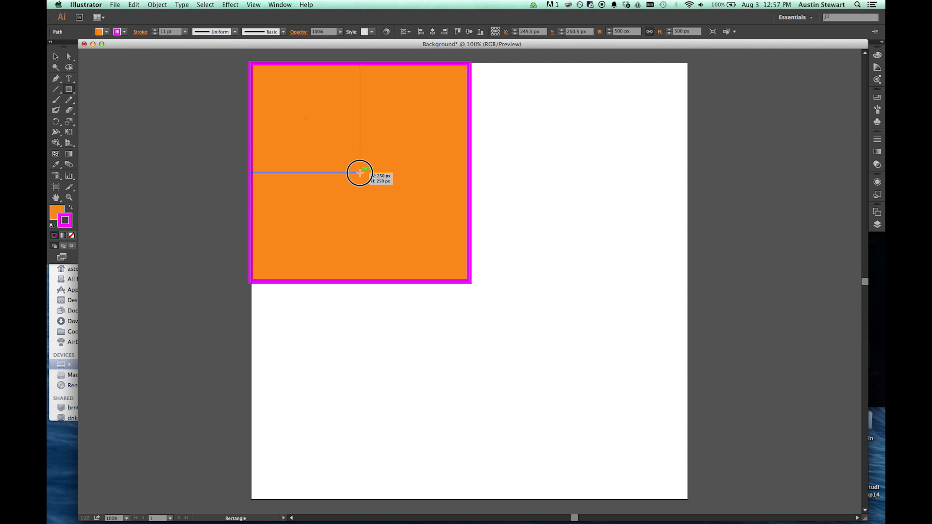
left_click_drag(360, 173, 360, 173)
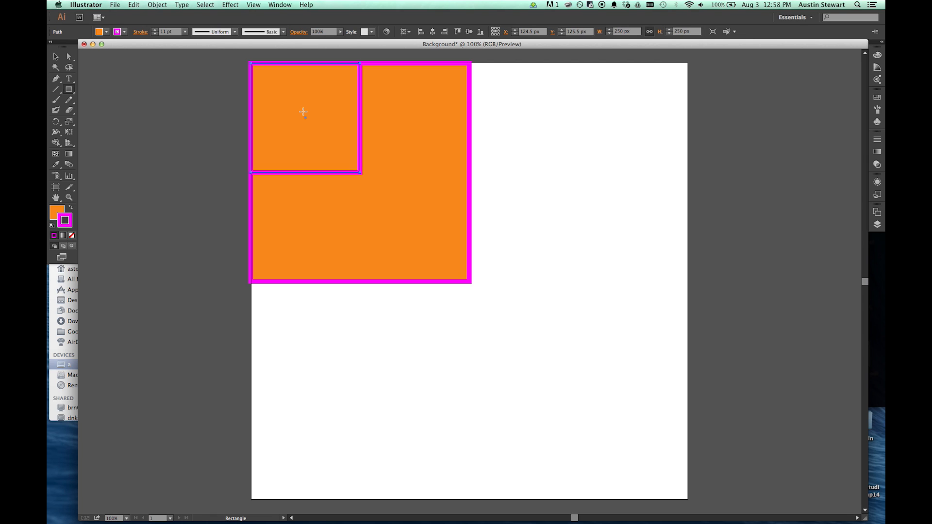
key("v")
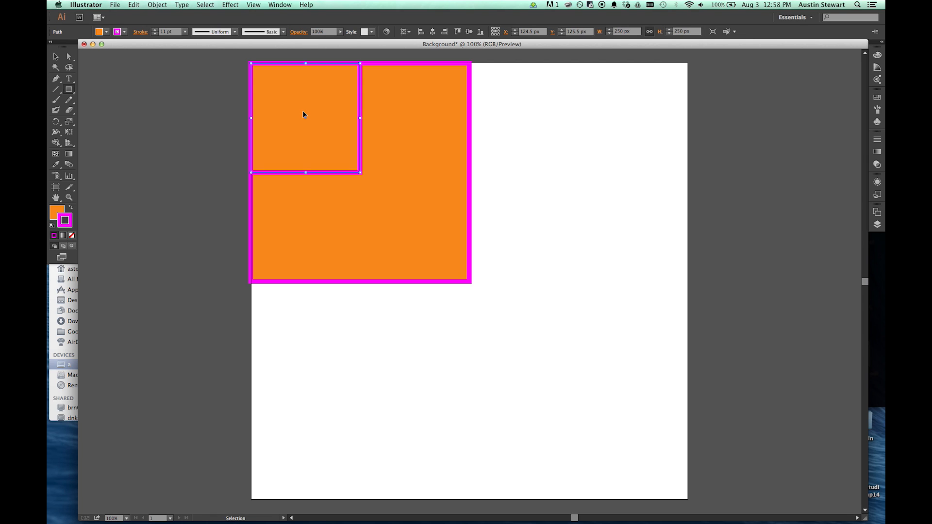
Step: Paste a copied square at the centre of the artboard and delete the pasted copy
key("m")
key("v")
key("super+v")
key("m")
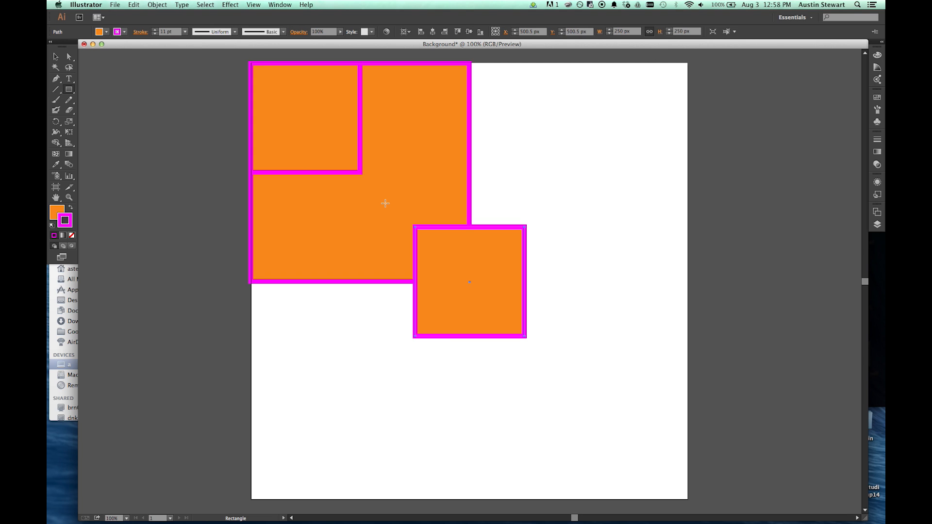
key("Delete")
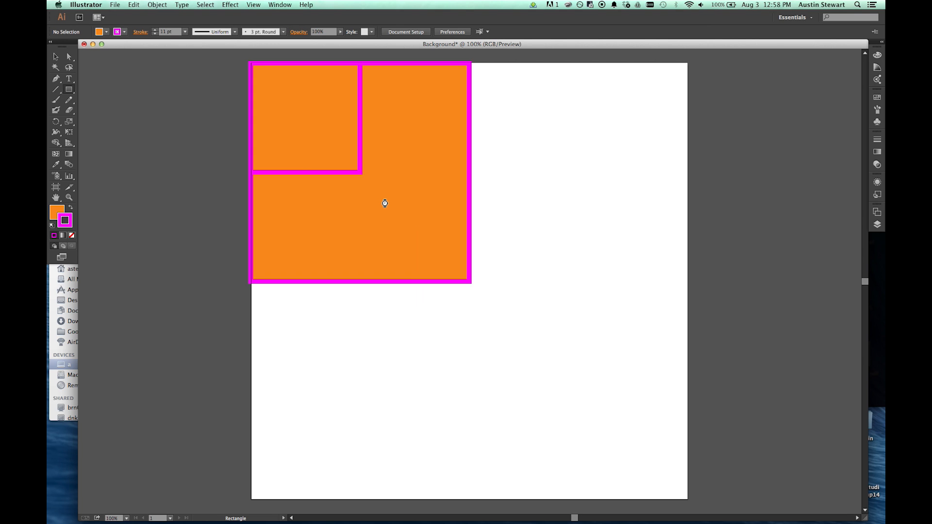
Step: Duplicate the 250 px square 250 px horizontally to the right, filling the large square's upper-right quarter, and deselect it
key("v")
left_click(318, 119)
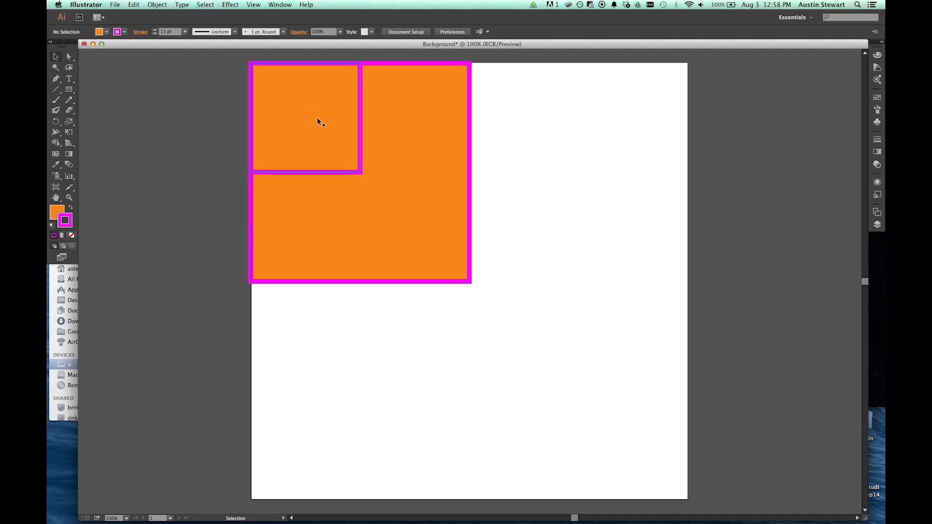
left_click(319, 111)
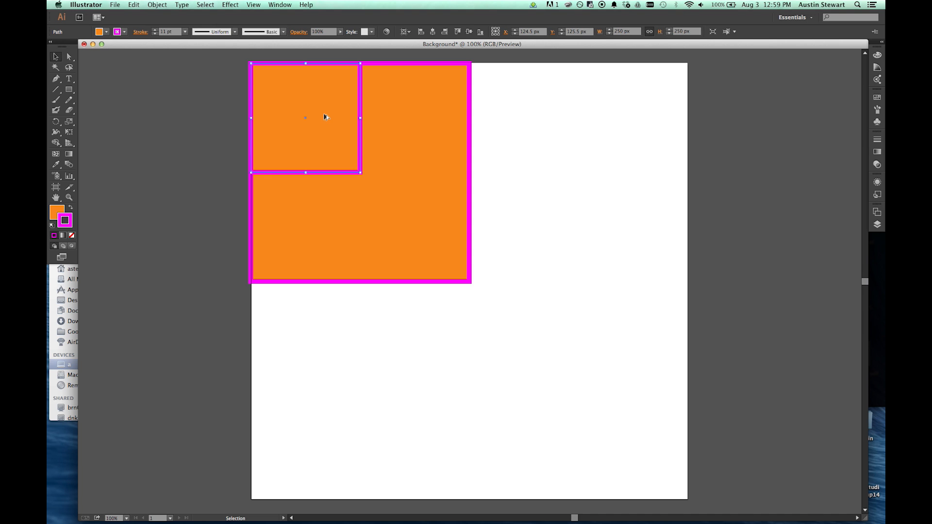
left_click(326, 114)
left_click_drag(326, 114, 435, 115)
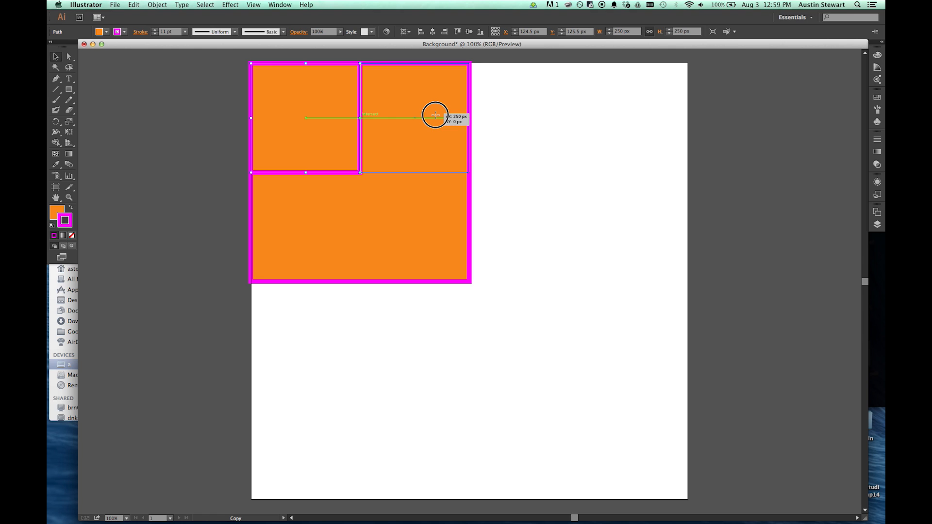
left_click_drag(436, 115, 436, 115)
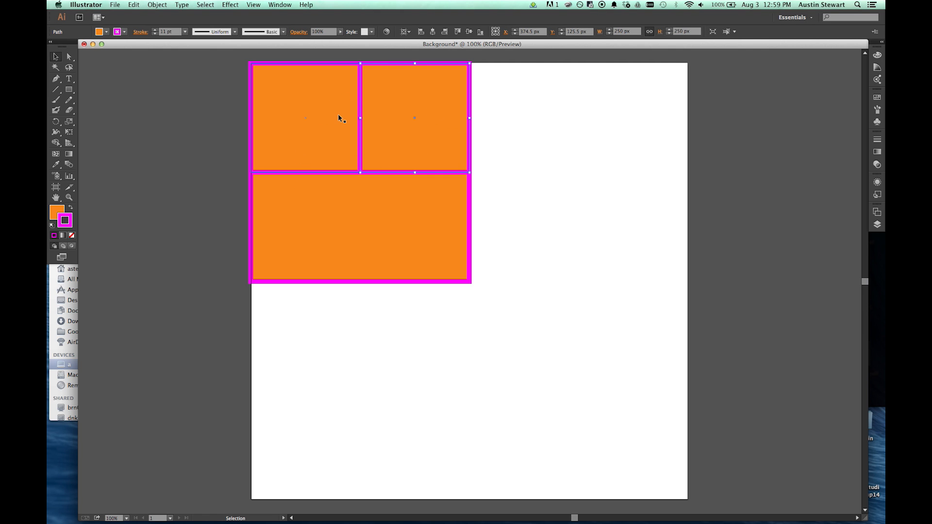
left_click(173, 91)
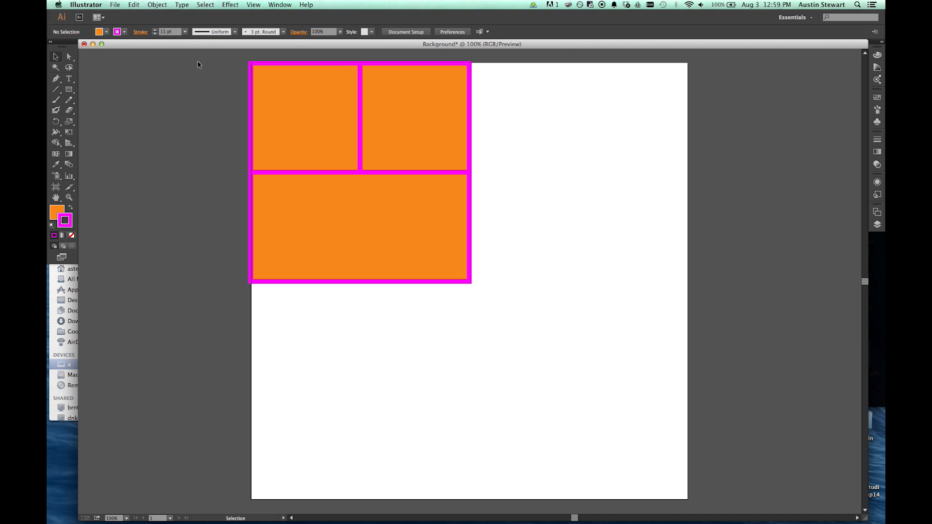
Step: Select all the orange squares with a selection marquee, and clear the selection
left_click_drag(206, 53, 537, 352)
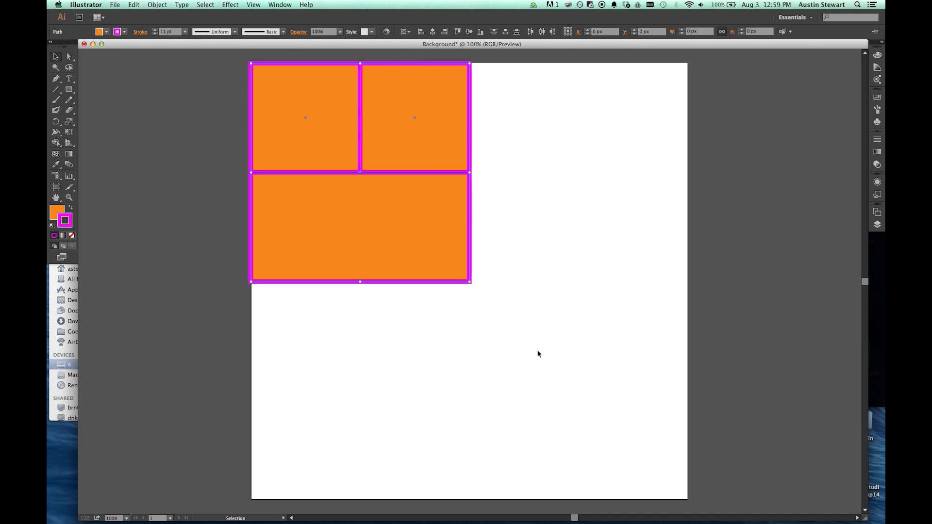
left_click(185, 64)
left_click_drag(221, 61, 508, 190)
left_click(214, 98)
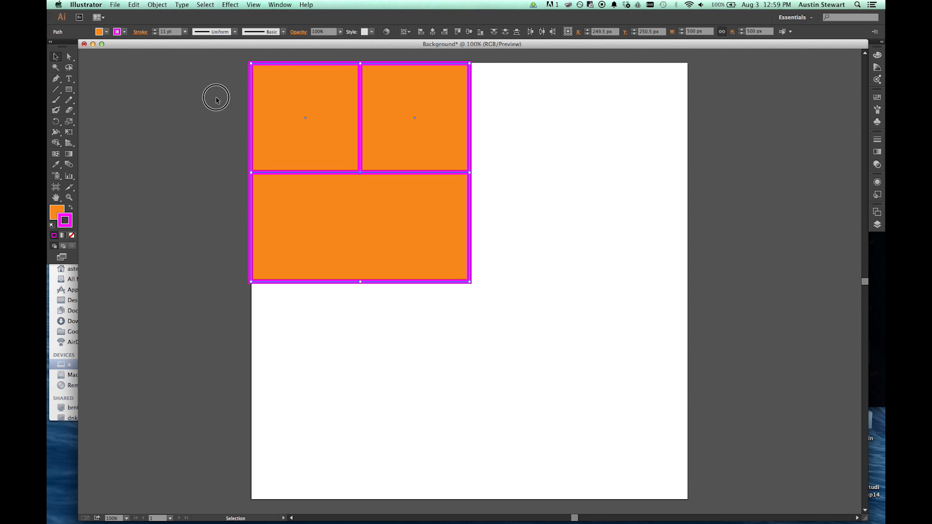
Step: Select both small squares in the upper row and duplicate them 250 px straight down
left_click(297, 121)
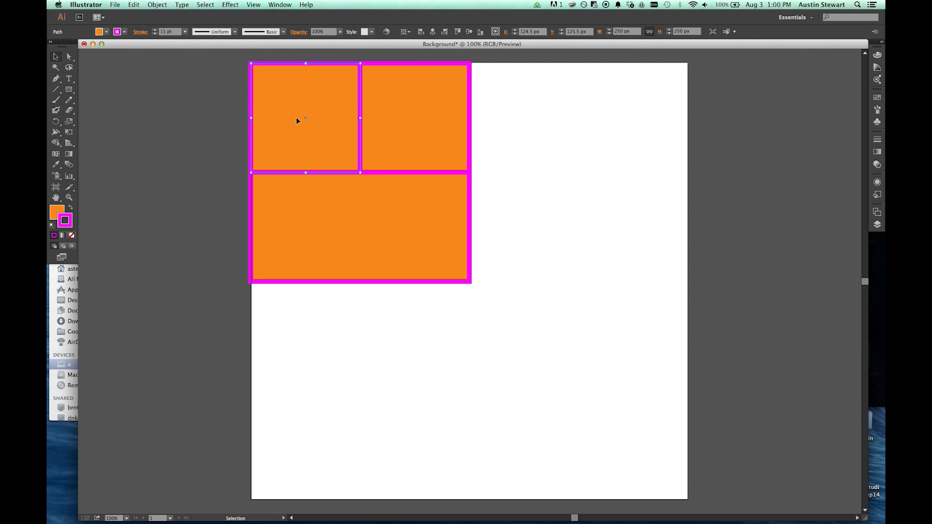
left_click(413, 107, "shift")
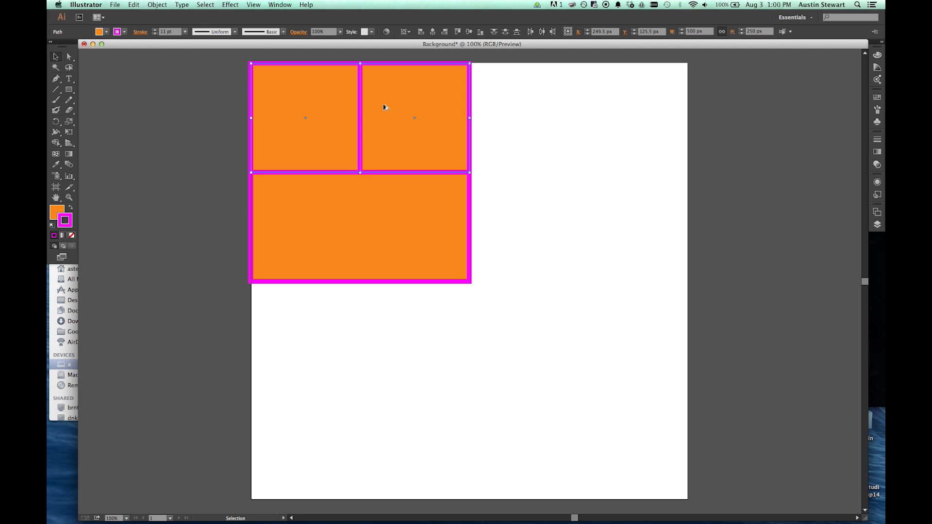
left_click_drag(385, 106, 384, 218)
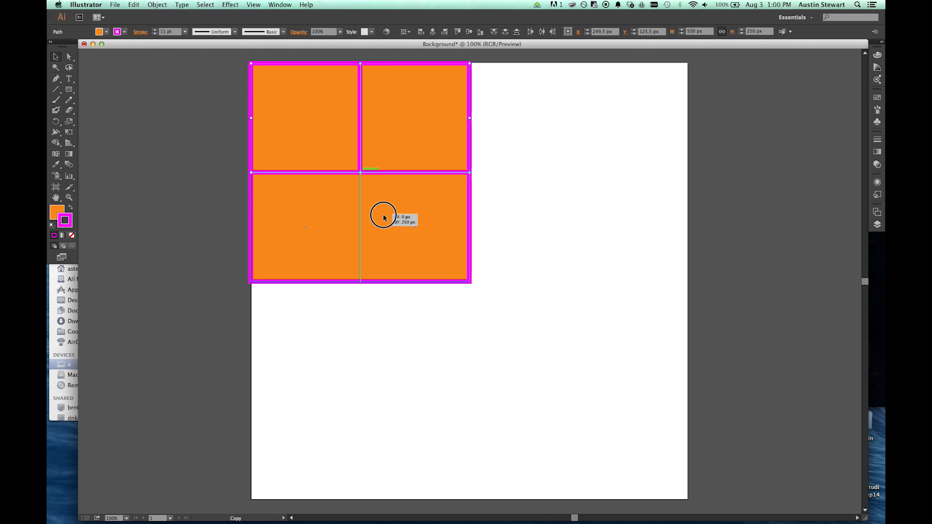
left_click_drag(383, 217, 384, 217)
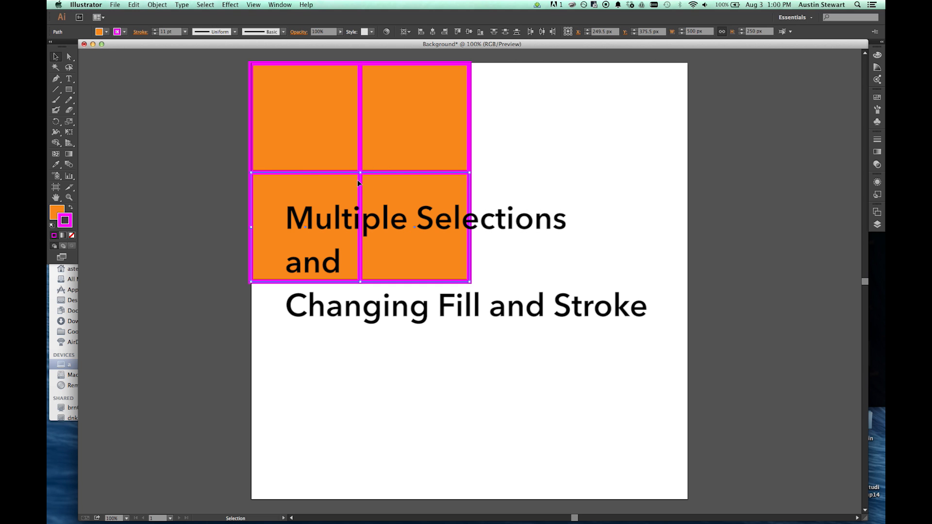
Step: Select each of the four small squares individually, one after another
left_click(327, 128)
left_click(402, 121)
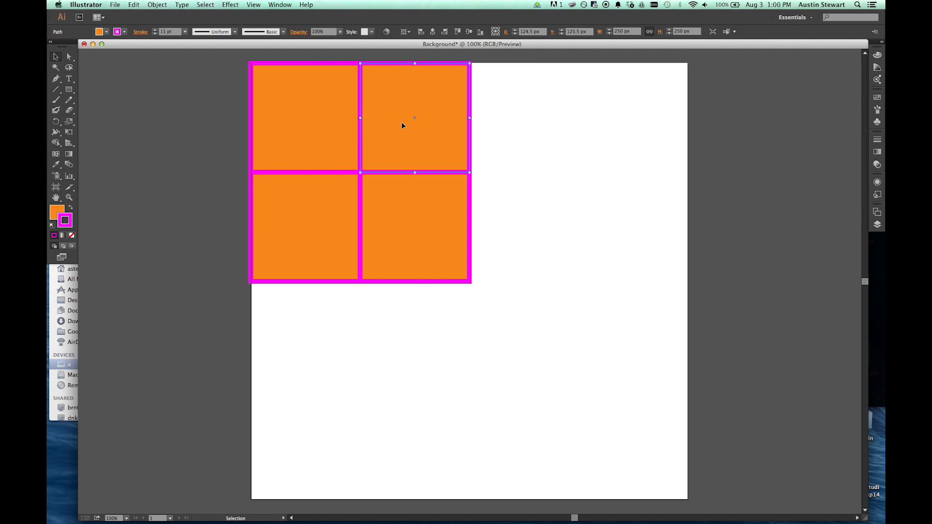
left_click(324, 209)
left_click(407, 209)
Step: Select all four small squares together and set their stroke to None
left_click(334, 146)
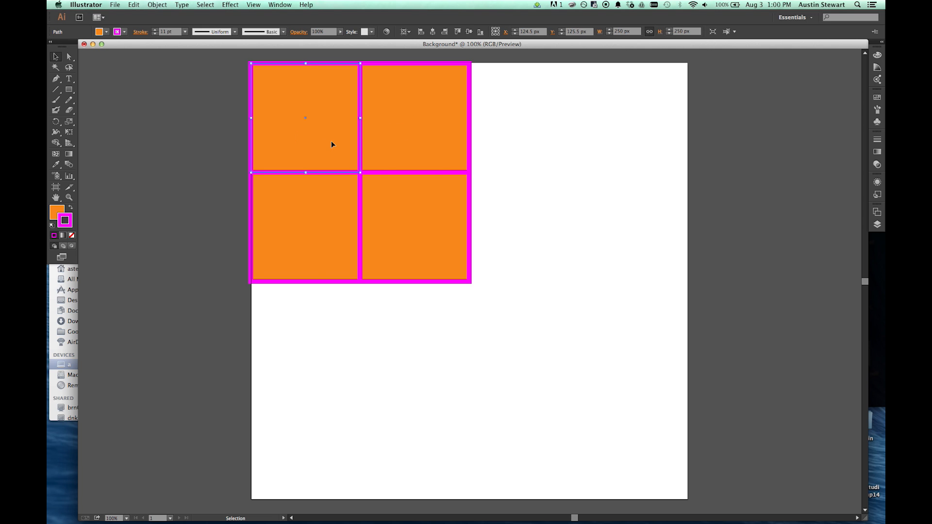
left_click(413, 133, "shift")
left_click(313, 213, "shift")
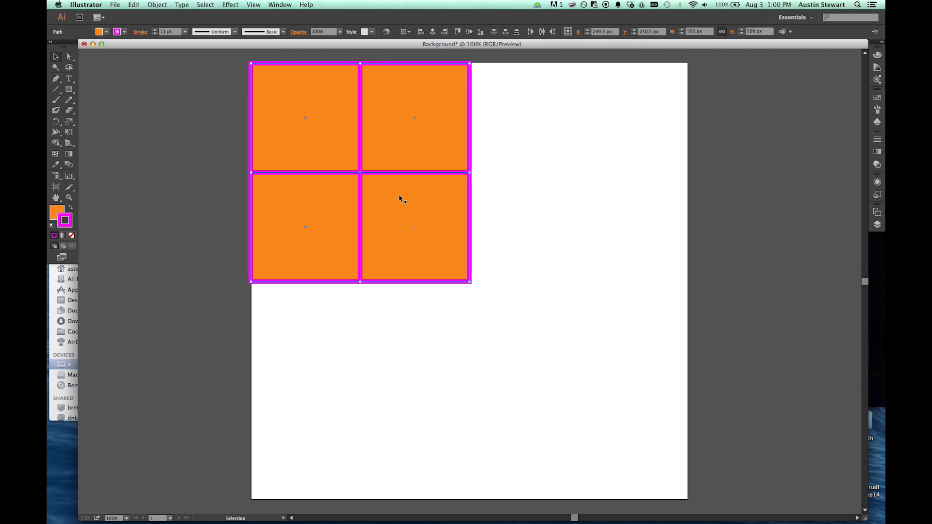
left_click(404, 207, "shift")
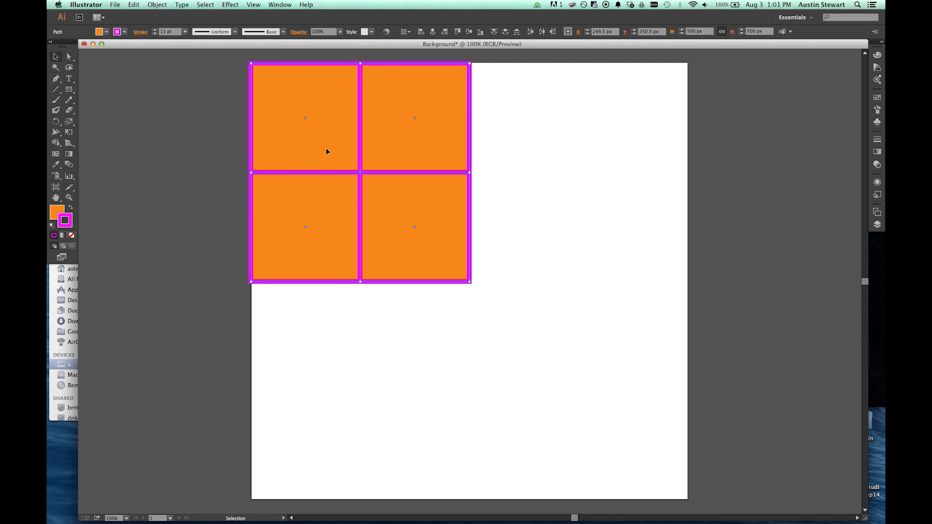
left_click(125, 33)
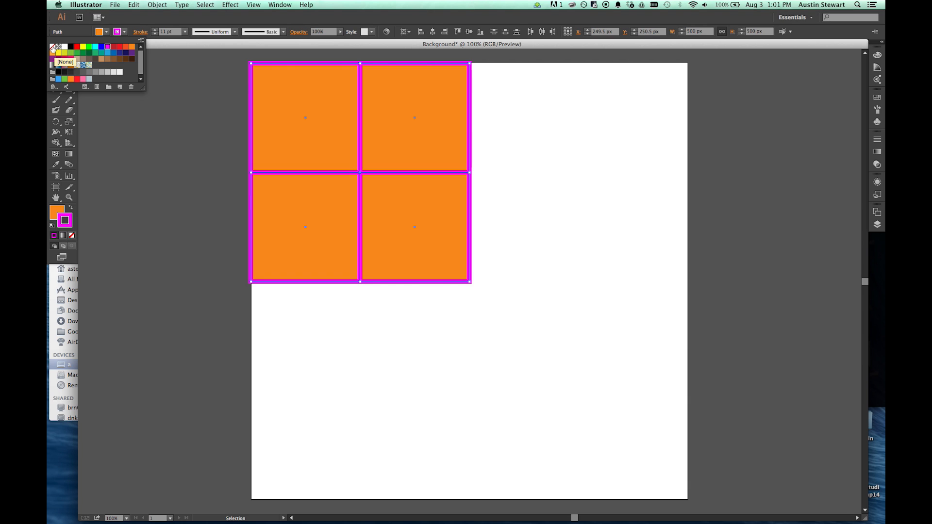
left_click(53, 47)
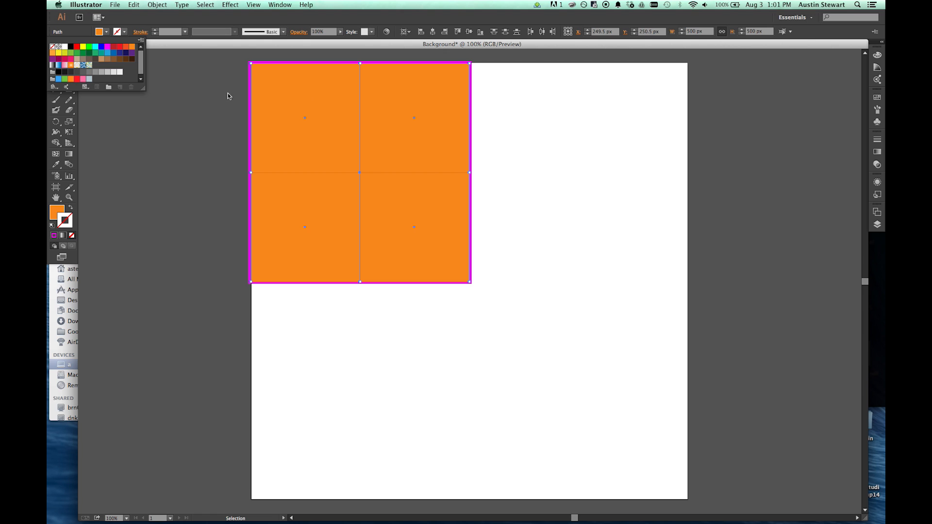
left_click(177, 75)
Step: Nudge the four small squares left and down to X 249 px, Y 251 px, and deselect them
key("Left")
key("Down")
left_click(329, 90)
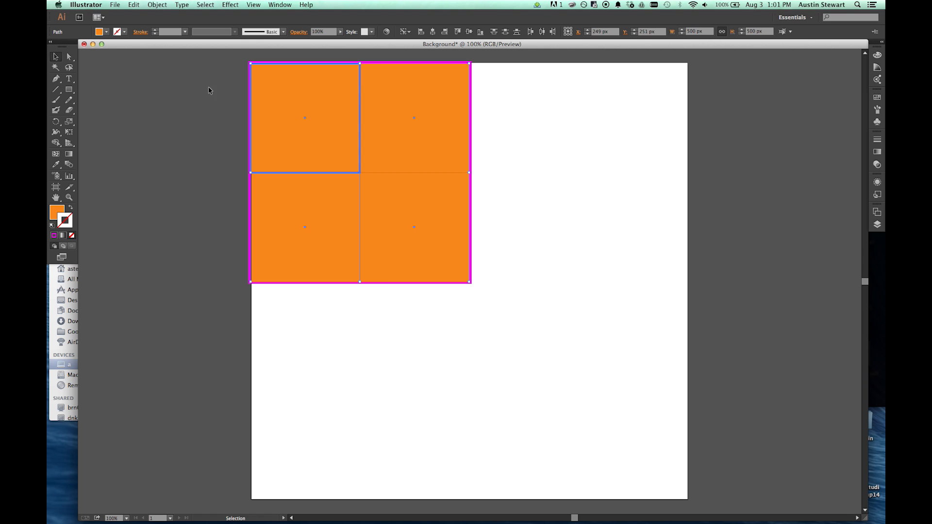
left_click(169, 91)
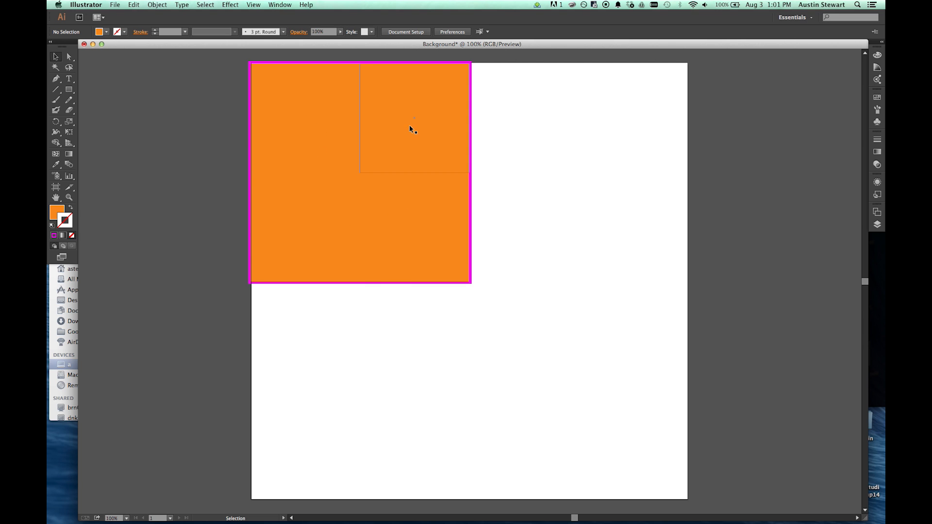
Step: Fill the upper-left small square with light green R=140 G=198 B=63 and the upper-right one with green R=57 G=181 B=74
left_click(330, 124)
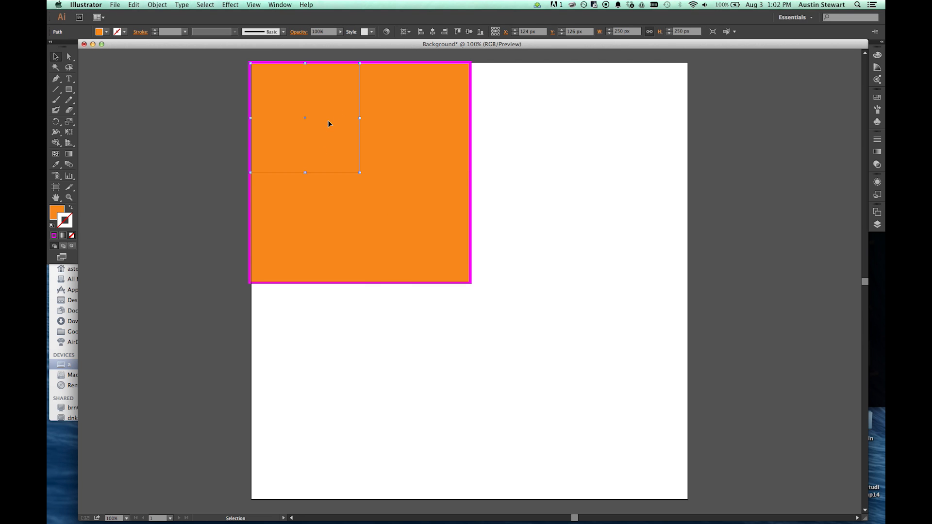
left_click(107, 33)
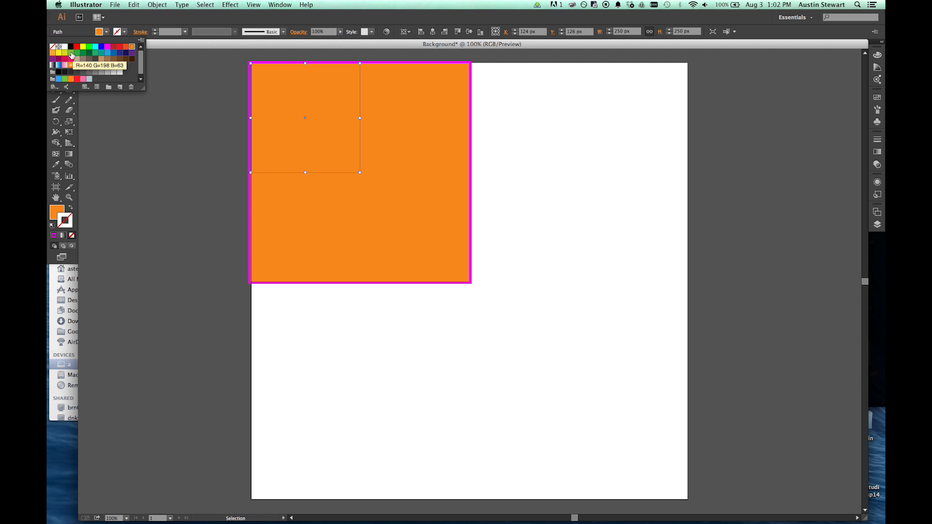
left_click(72, 55)
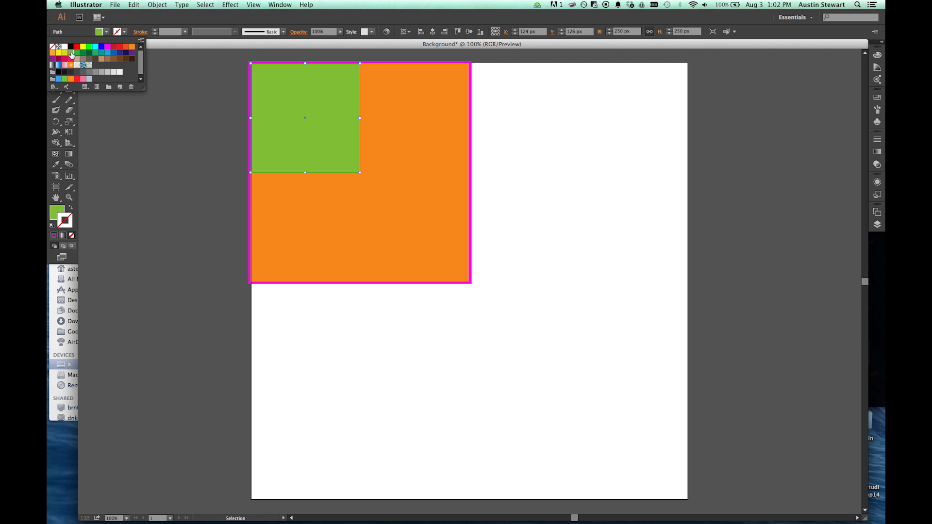
left_click(398, 125)
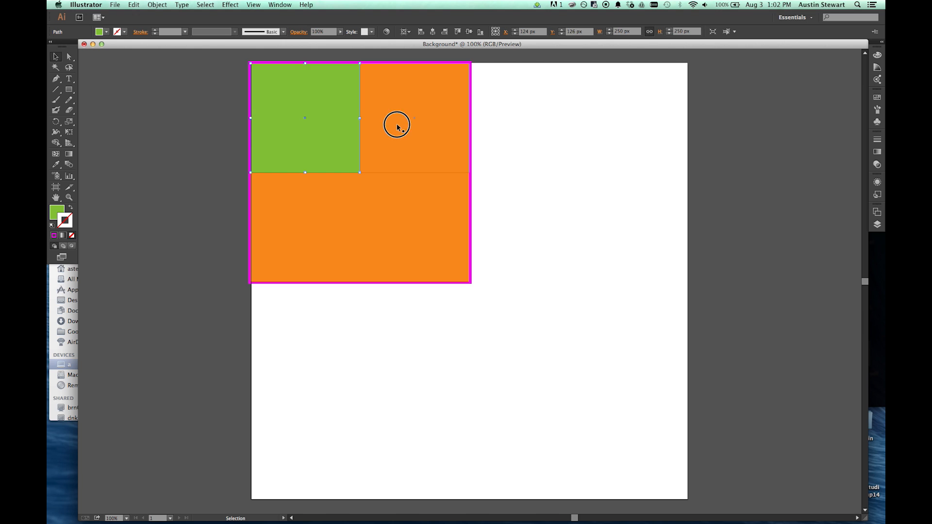
left_click(106, 32)
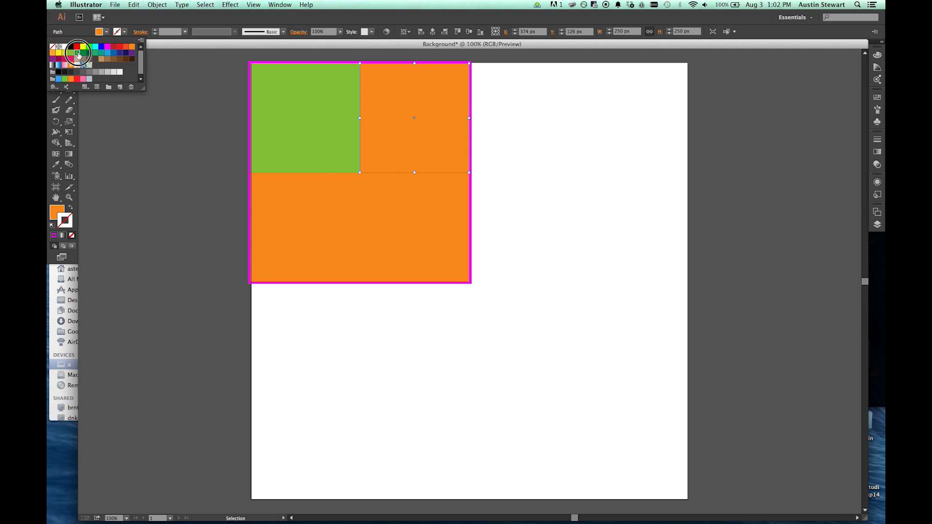
left_click(75, 54)
Step: Fill the lower-right small square with green R=0 G=146 B=69 and the lower-left one with the next darker green swatch, and deselect
left_click(427, 234)
left_click(440, 238)
left_click(107, 32)
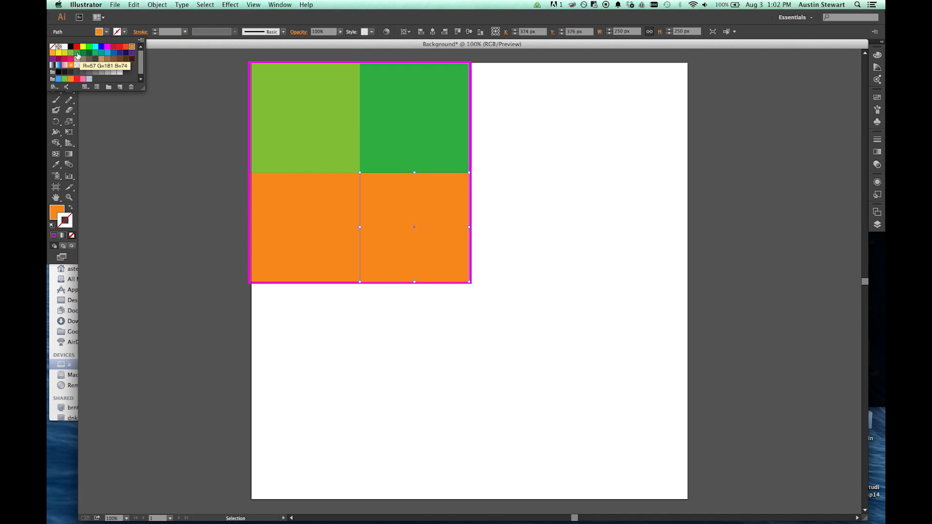
left_click(81, 56)
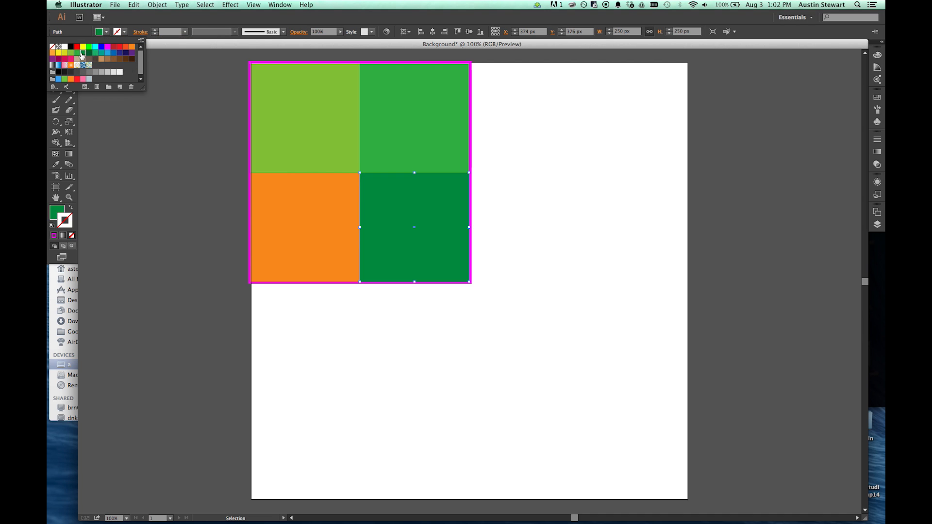
left_click(330, 251)
left_click(330, 251)
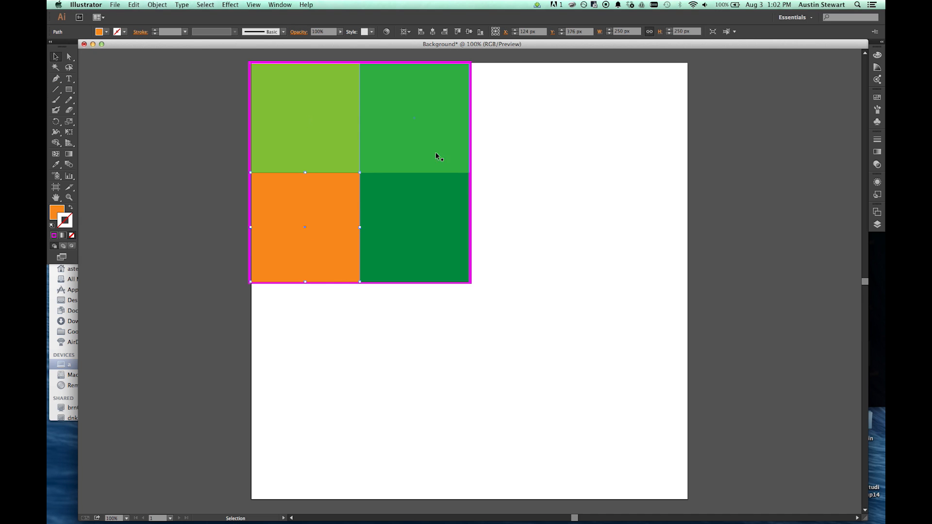
left_click(107, 32)
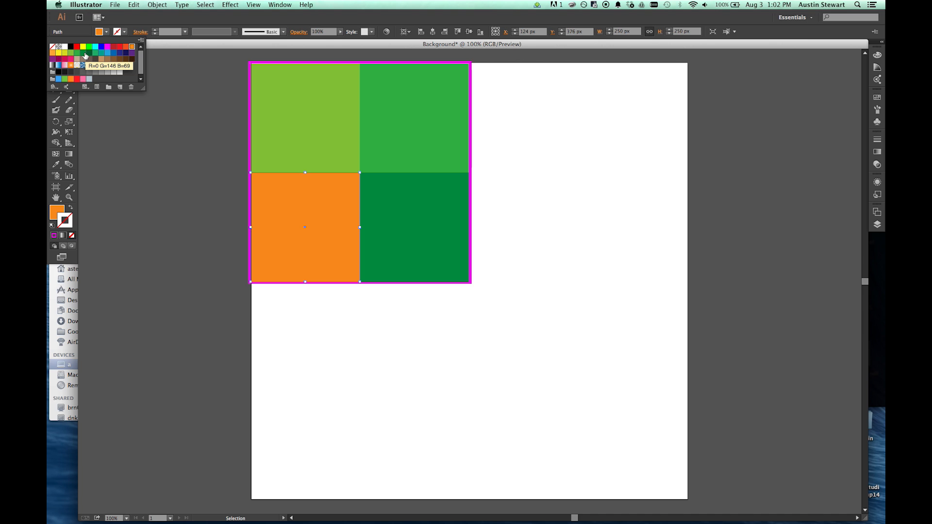
left_click(86, 56)
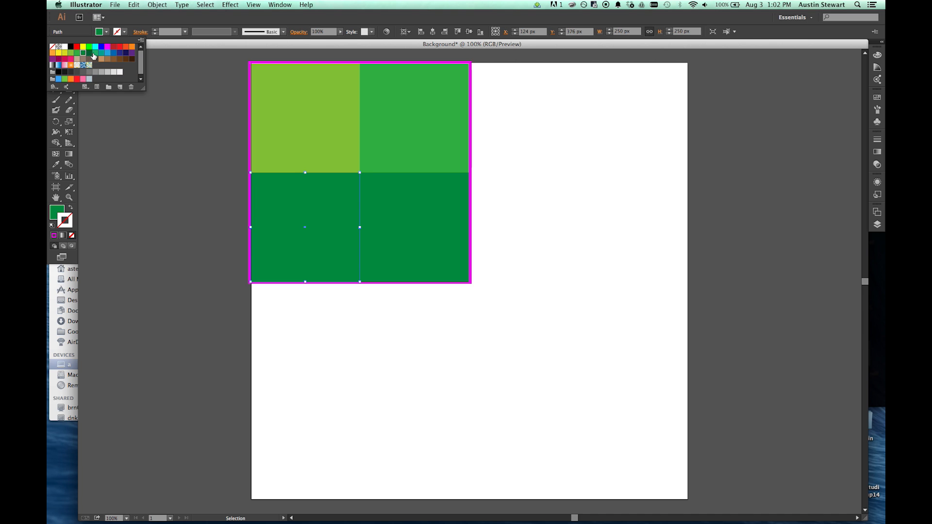
left_click(91, 53)
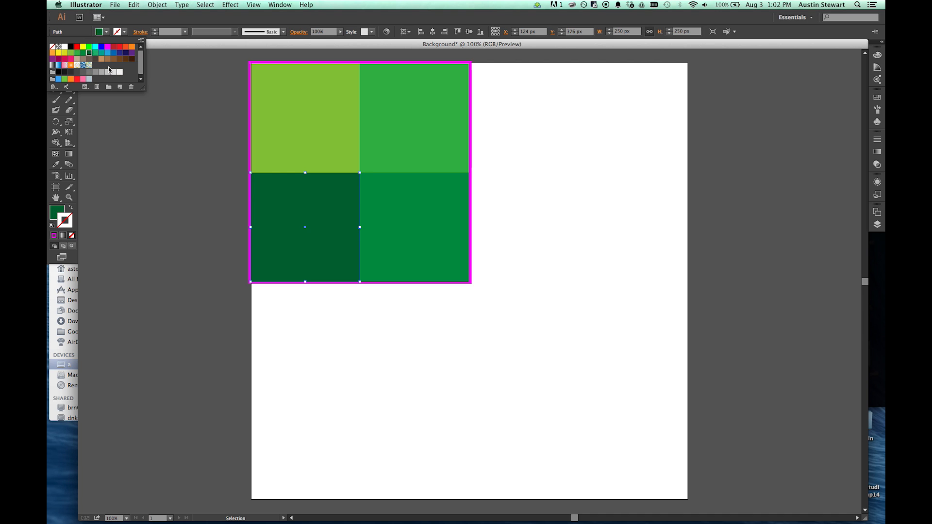
left_click(564, 163)
left_click(213, 126)
Step: Move all four green squares together 500 px right to X 749 px, Y 250 px, and delete the large orange square
left_click(280, 111)
left_click(285, 181)
left_click(381, 226)
left_click(415, 161)
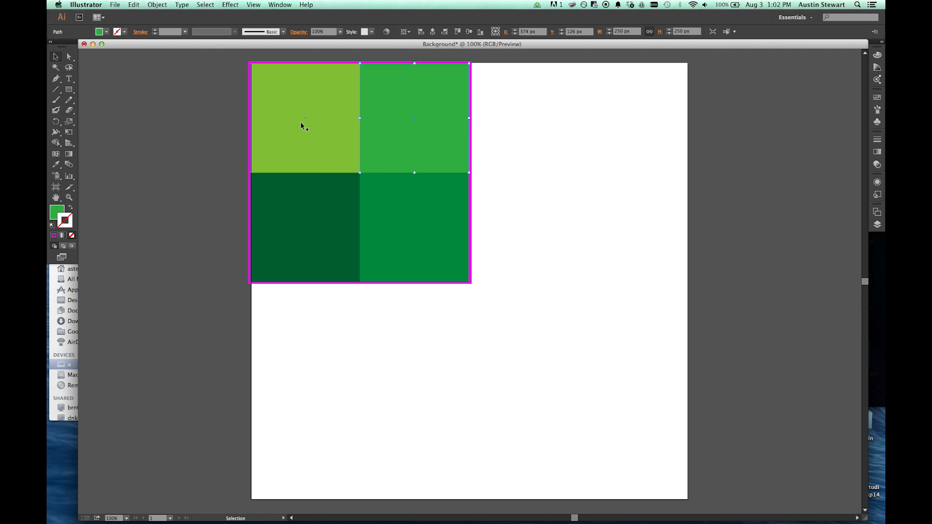
left_click(325, 141, "shift")
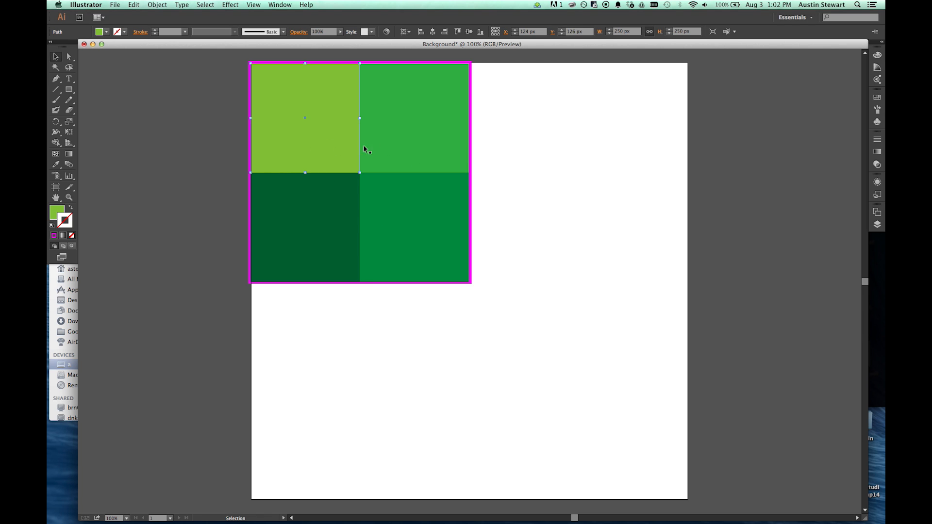
left_click(307, 219, "shift")
left_click(404, 215, "shift")
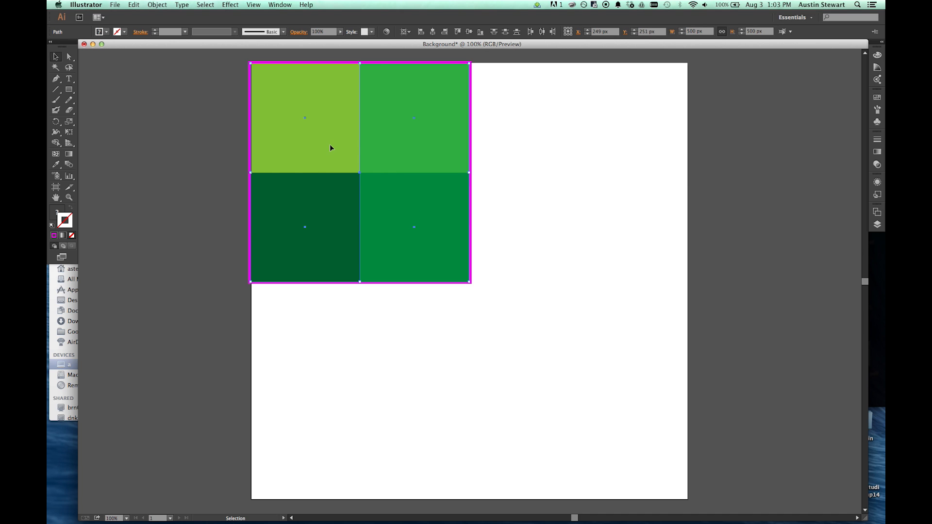
left_click_drag(330, 148, 549, 146)
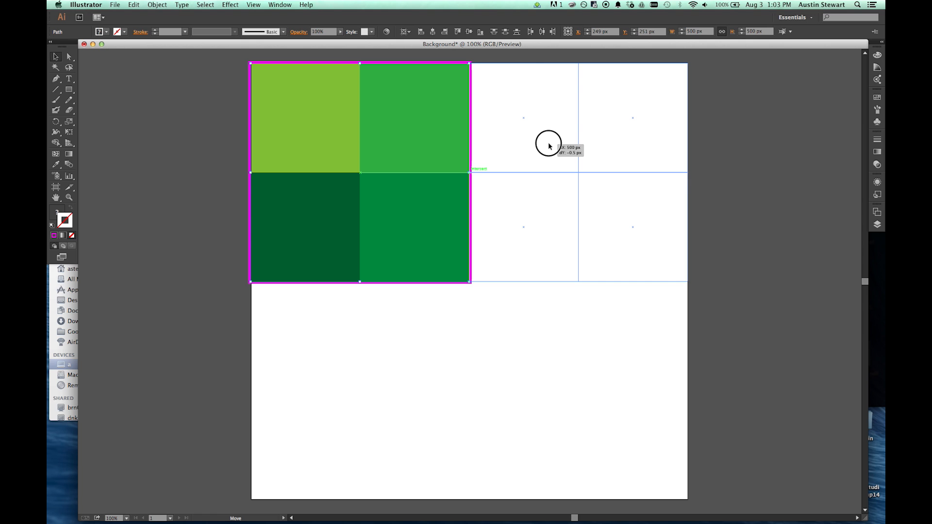
left_click_drag(549, 146, 550, 147)
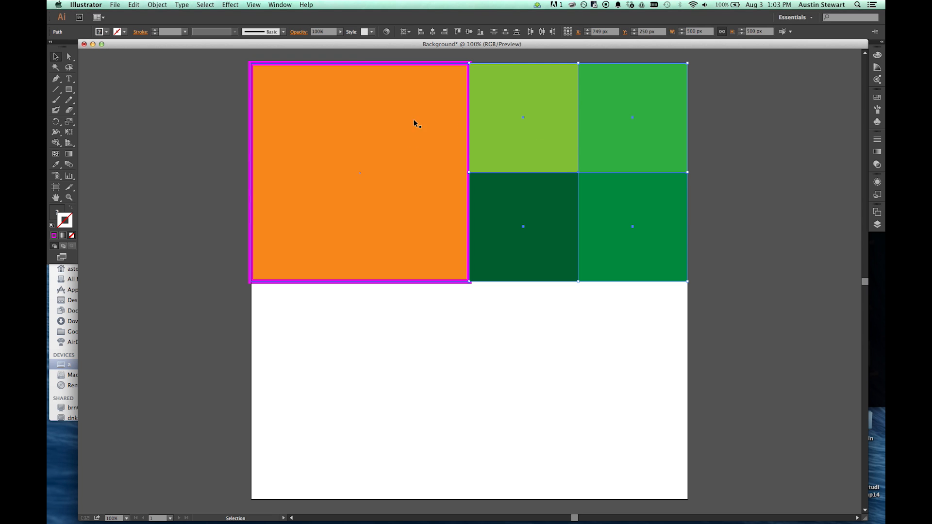
left_click(405, 157)
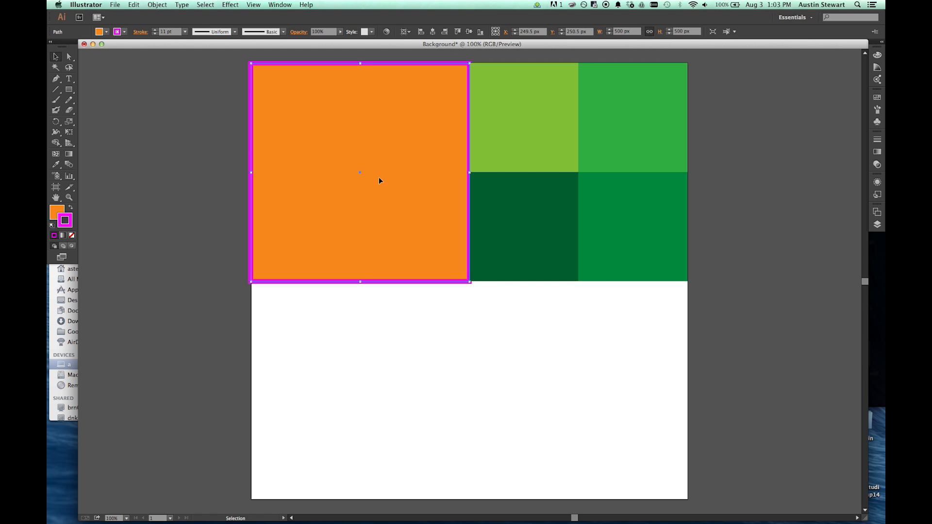
key("Delete")
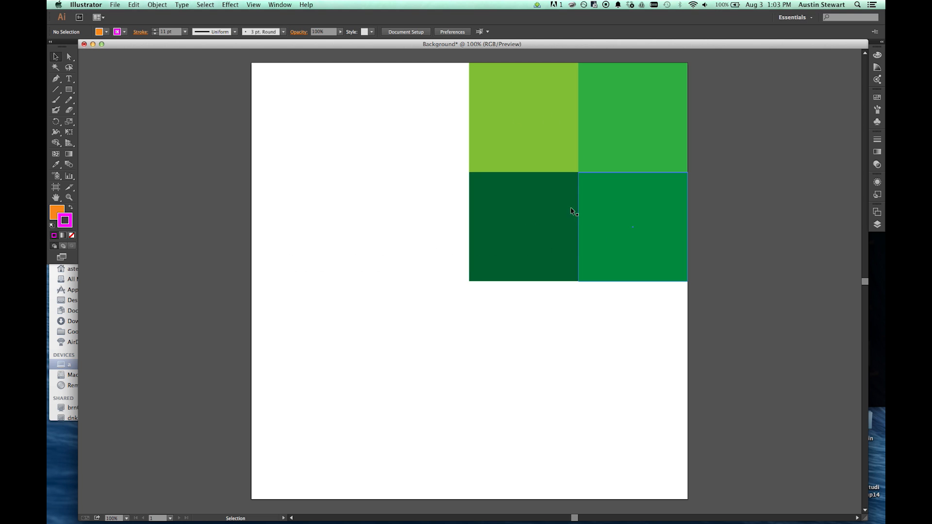
left_click(540, 217)
left_click(538, 146)
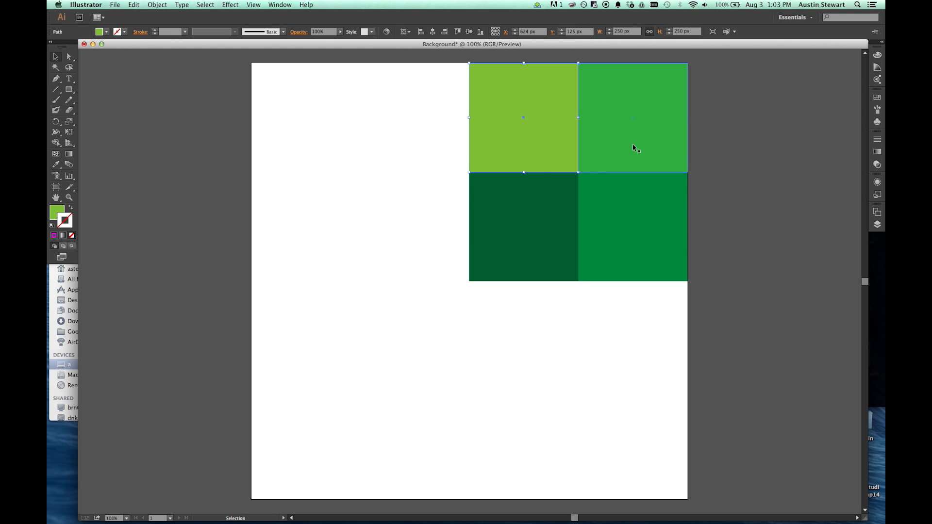
left_click(634, 144)
left_click(622, 207, "shift")
left_click(553, 209, "shift")
left_click(550, 123, "shift")
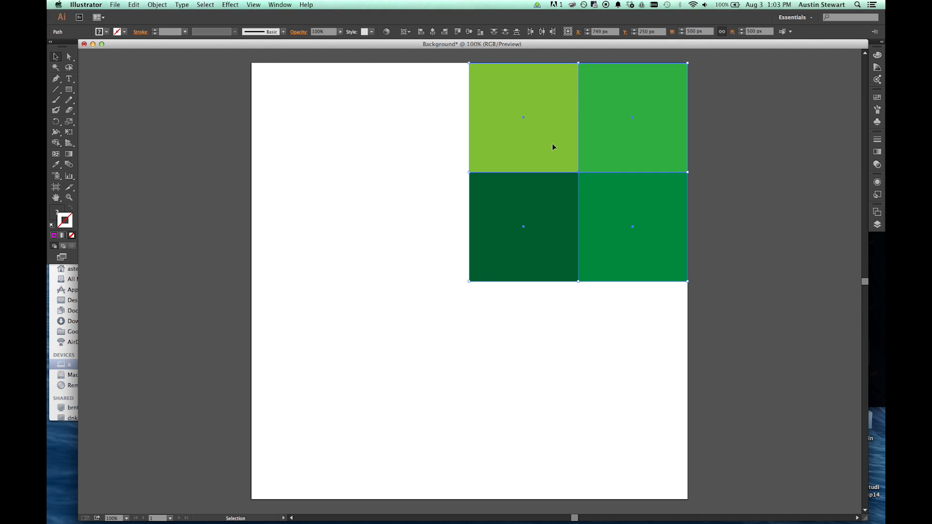
left_click(732, 138)
left_click(644, 136)
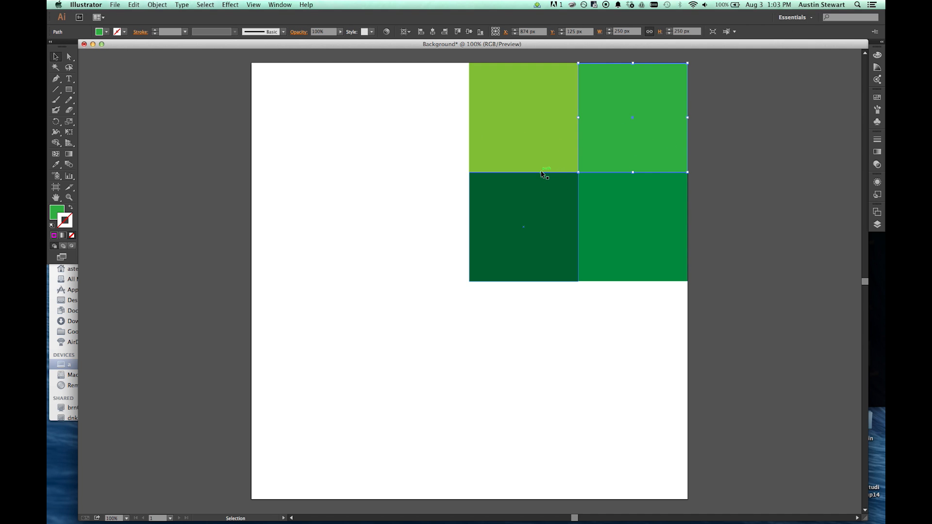
Step: Select all four green squares, group them into one object, and deselect the group
left_click(545, 146)
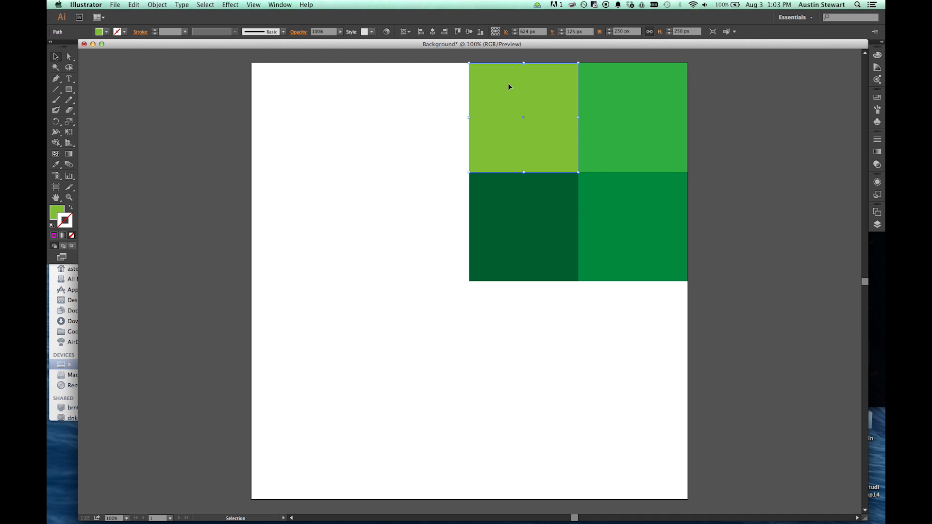
left_click(604, 143, "shift")
left_click(544, 217, "shift")
left_click(638, 219, "shift")
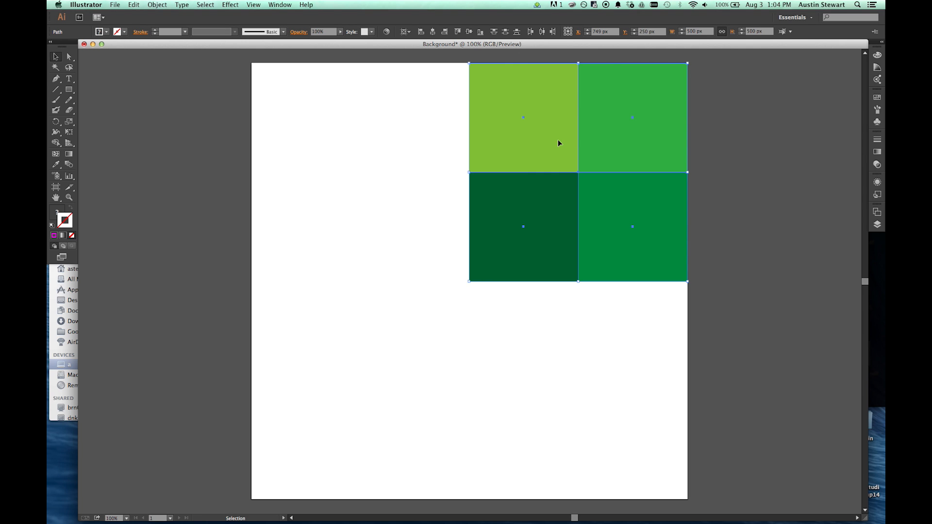
left_click(160, 6)
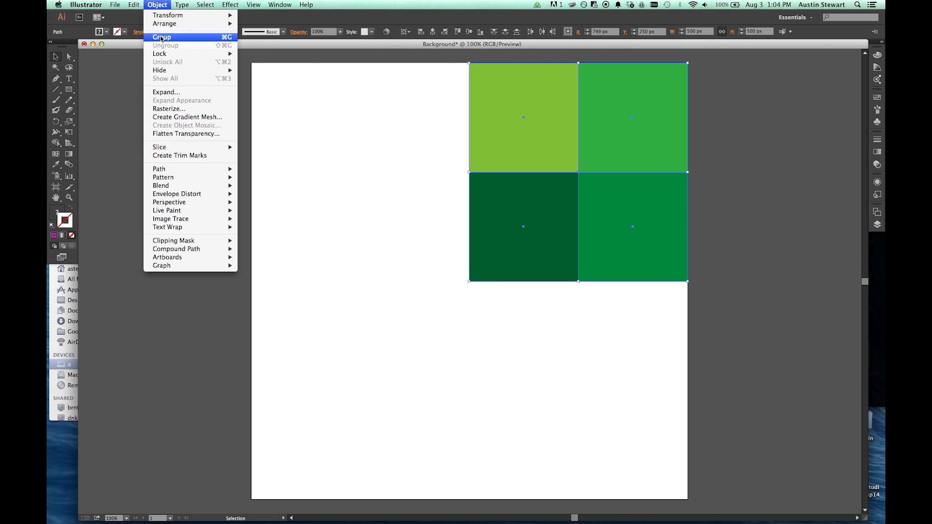
left_click(153, 5)
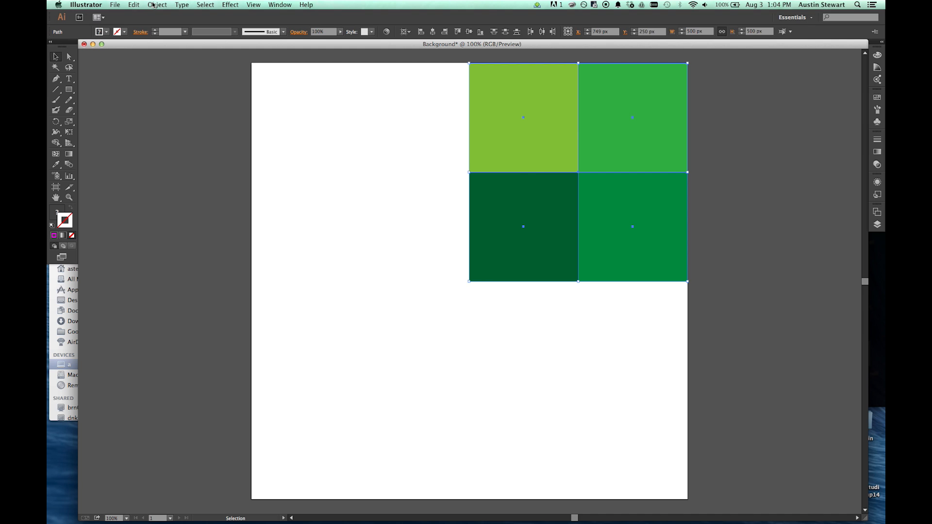
key("super+g")
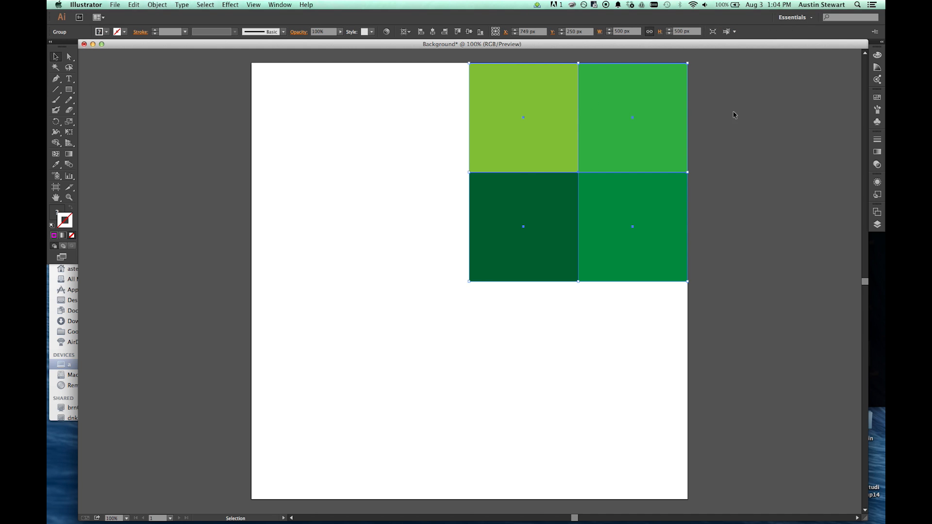
left_click(760, 101)
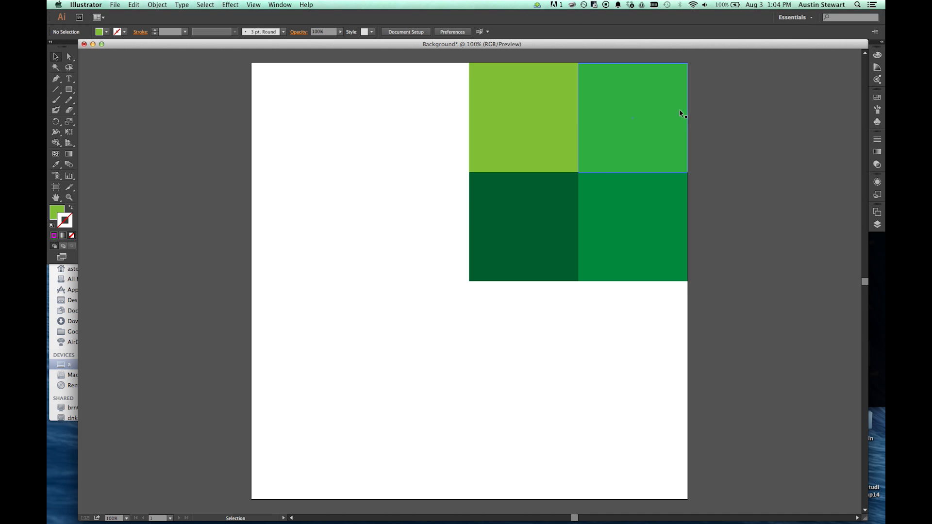
Step: Duplicate the green group in place and rotate the front copy 45° counterclockwise about its centre
left_click(618, 113)
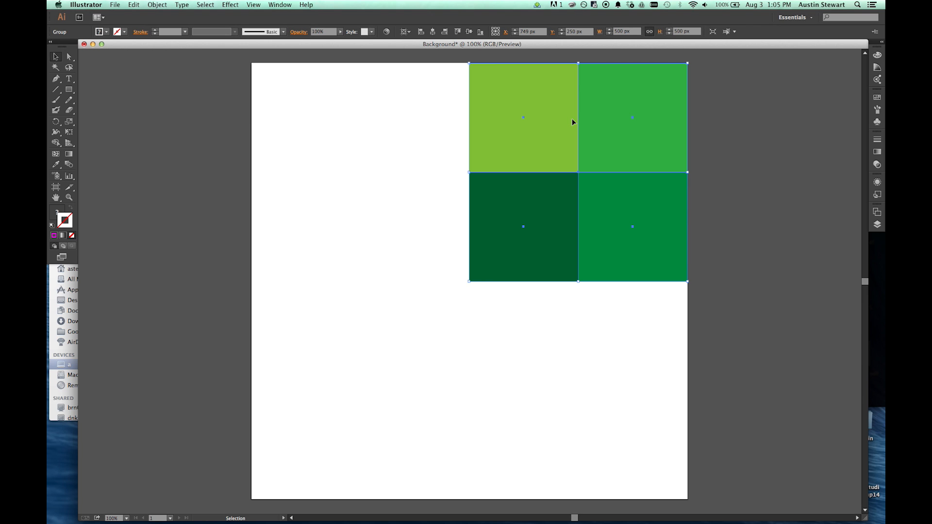
key("a")
key("v")
key("a")
key("v")
mouse_move(610, 113)
left_mouse_down()
mouse_move(536, 168)
mouse_move(606, 118)
left_mouse_up()
left_click_drag(465, 59, 434, 164)
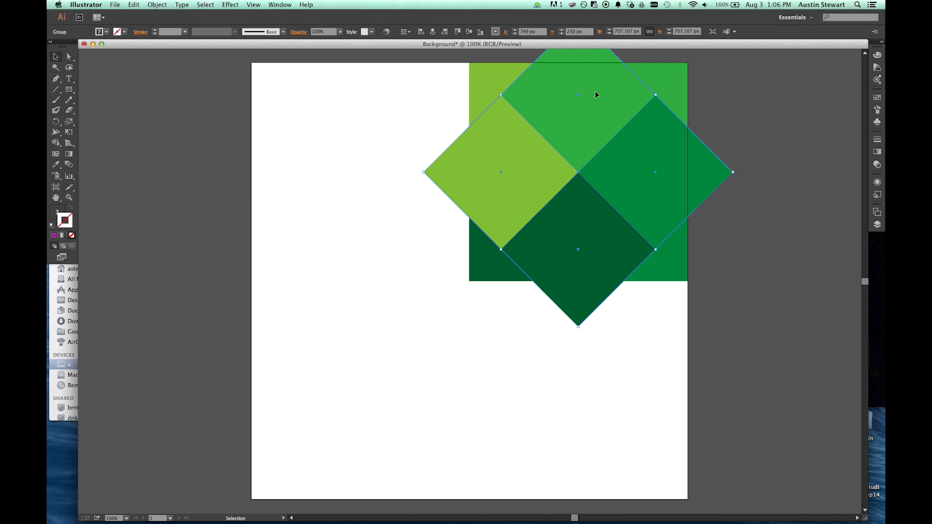
Step: Rotate the diamond-shaped copy further in place until its darkest green square is uppermost
left_click(418, 173)
left_click_drag(419, 174, 589, 308)
left_click_drag(747, 223, 565, 116)
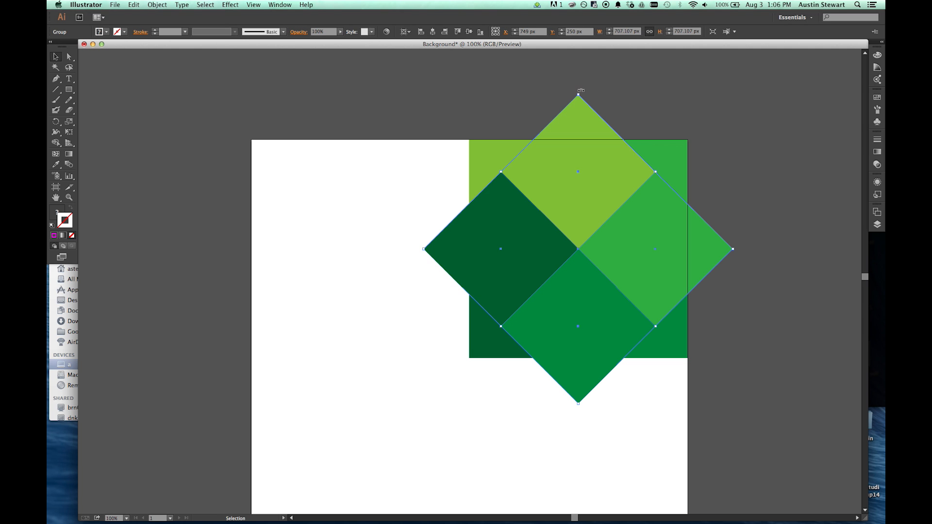
left_click_drag(603, 92, 731, 228)
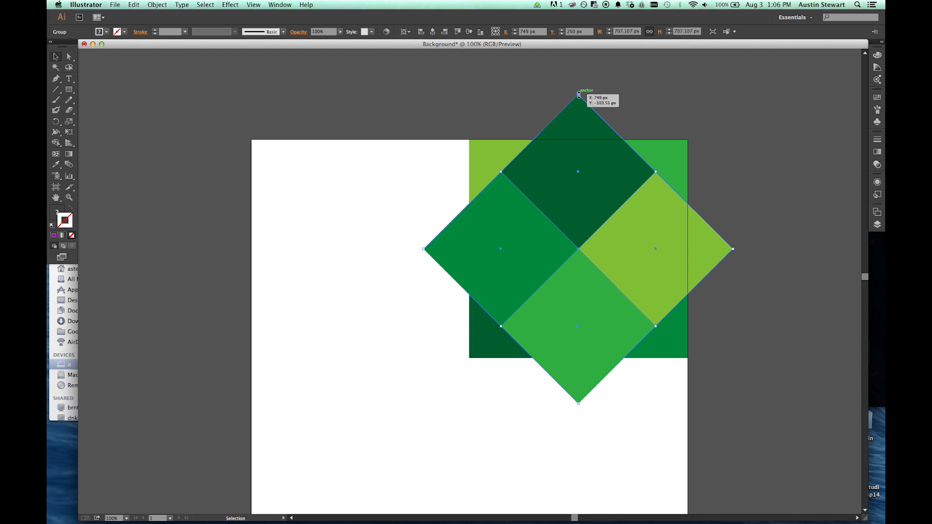
Step: Try scaling the diamond-shaped copy proportionally to about 604 px from its upper corner, and undo the resize
left_click_drag(578, 94, 579, 141)
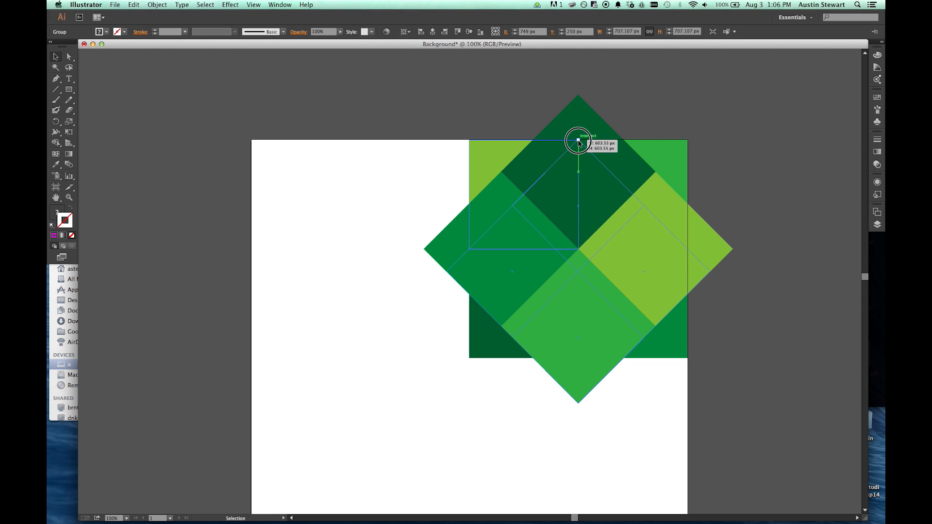
left_click_drag(579, 140, 578, 140)
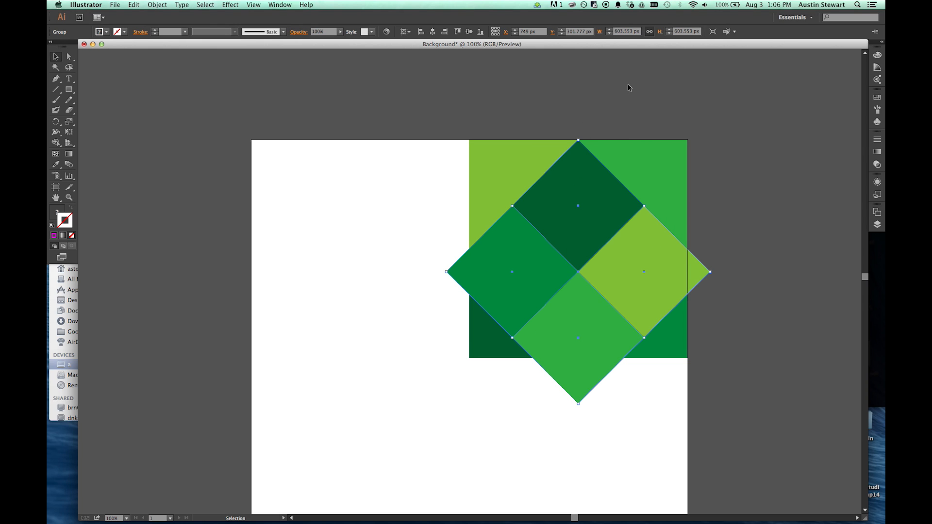
key("a")
key("ctrl+z")
key("v")
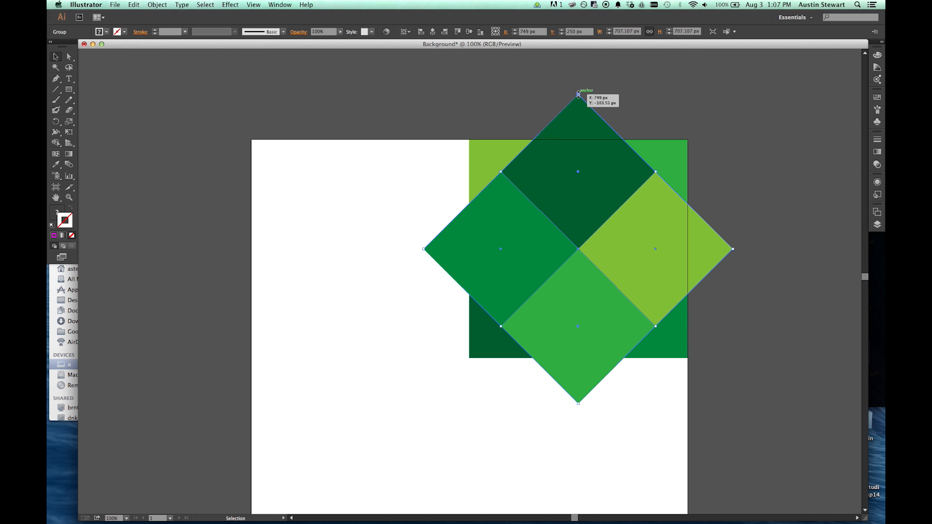
Step: Scale the diamond-shaped copy proportionally about its centre to 500 x 500 px so it fits inside the green square block, and deselect it
mouse_move(578, 94)
left_mouse_down()
mouse_move(565, 176)
mouse_move(564, 156)
mouse_move(574, 307)
mouse_move(570, 83)
mouse_move(576, 93)
left_mouse_up()
left_click_drag(579, 95, 576, 140)
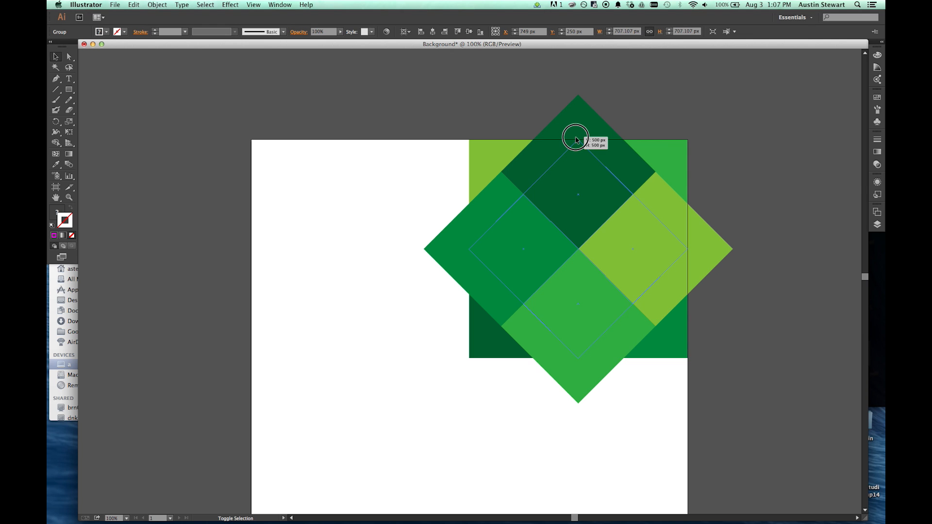
left_click_drag(577, 139, 576, 139)
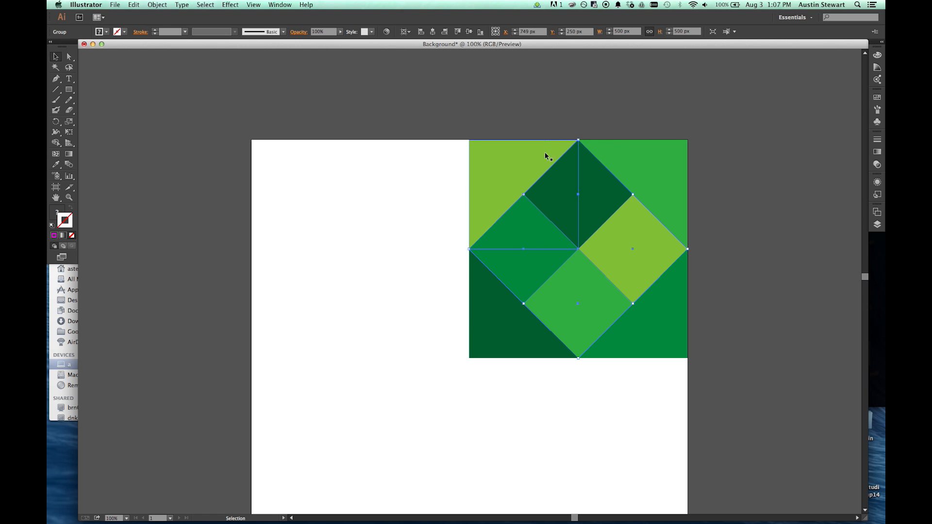
left_click(535, 101)
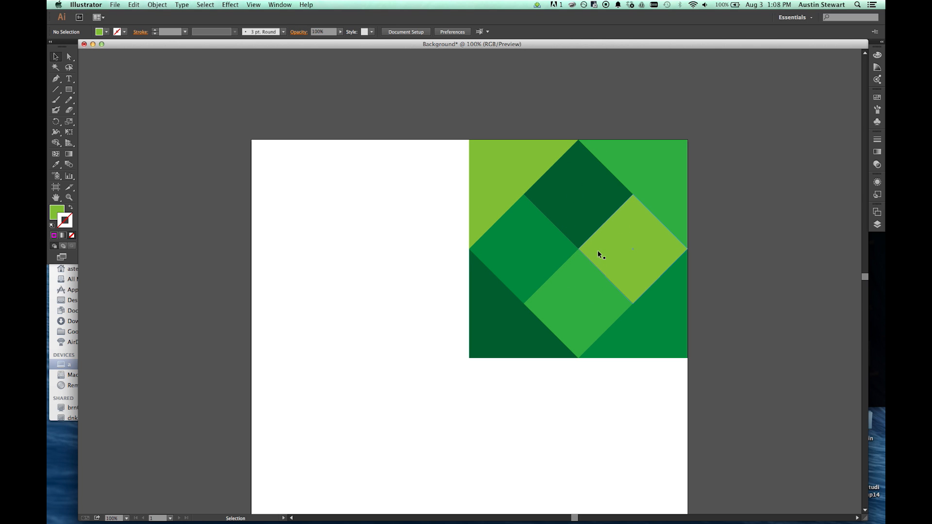
Step: Select the diamond-shaped group and set its opacity to 50%
left_click(578, 224)
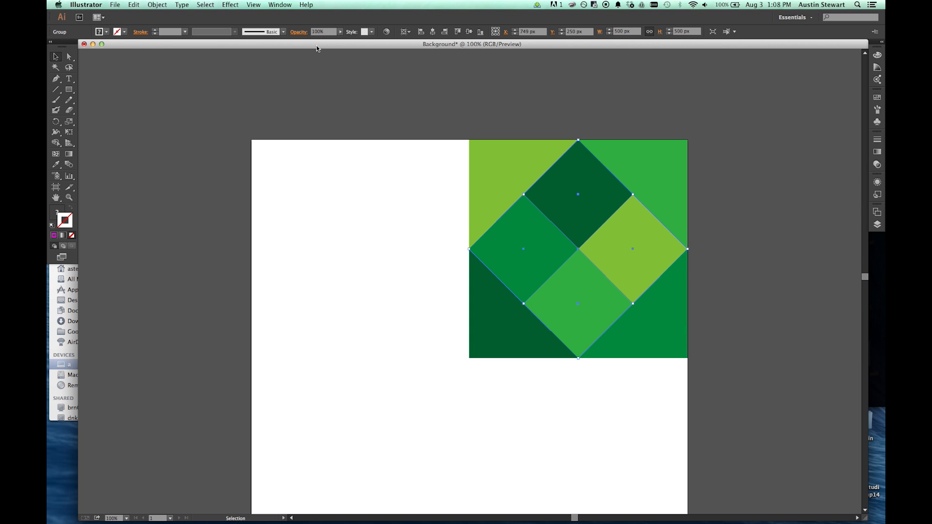
left_click(340, 31)
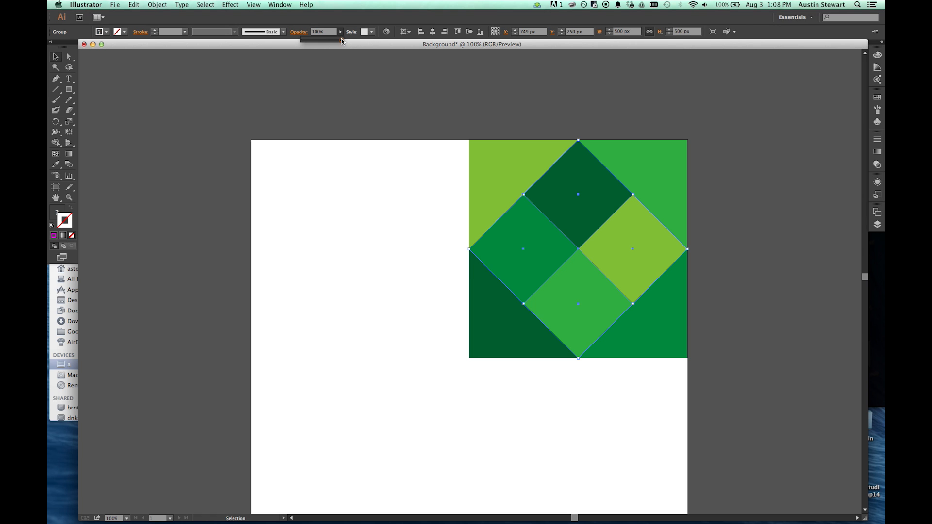
left_click_drag(341, 42, 324, 43)
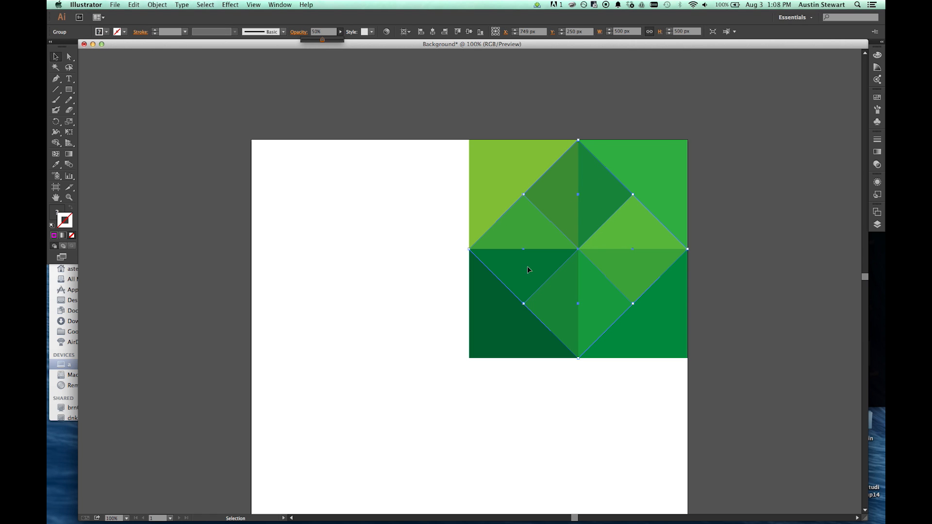
left_click(327, 18)
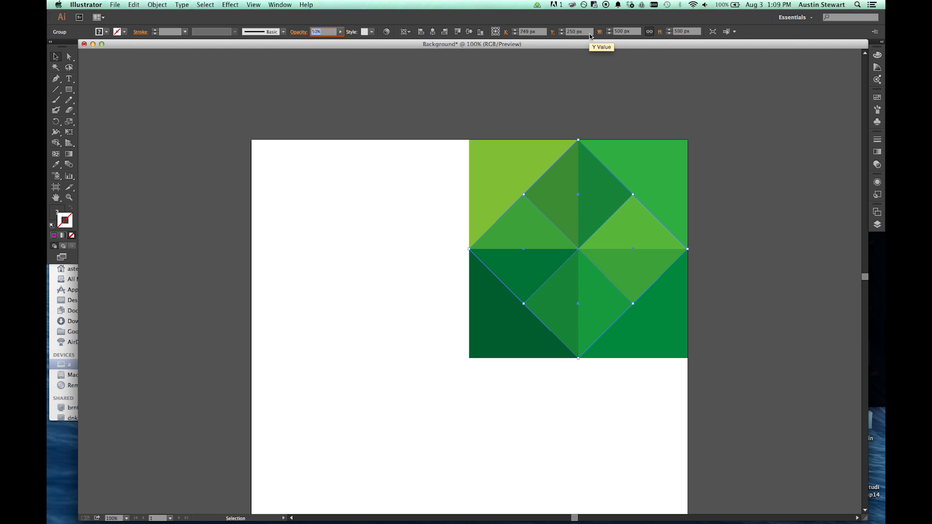
Step: Try the Multiply and Overlay blending modes on the diamond-shaped group
left_click(300, 32)
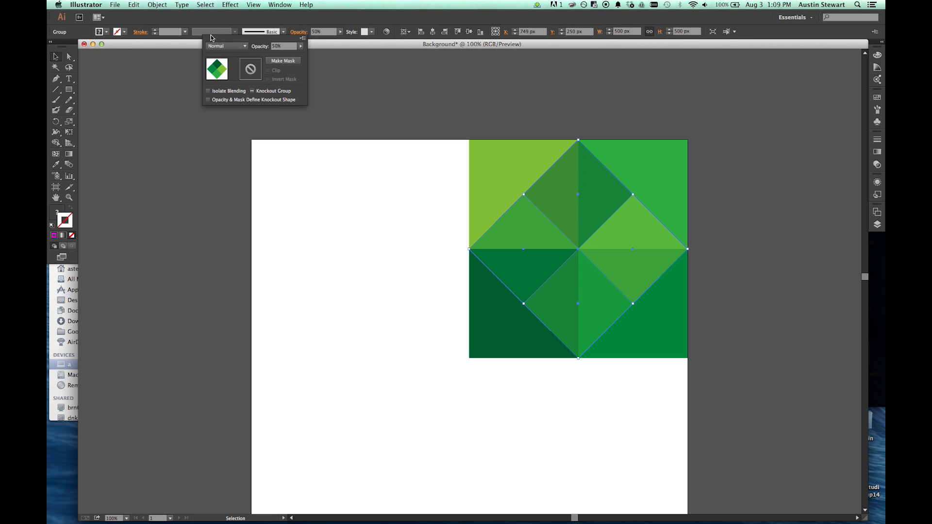
left_click(245, 47)
left_click(245, 48)
left_click(245, 47)
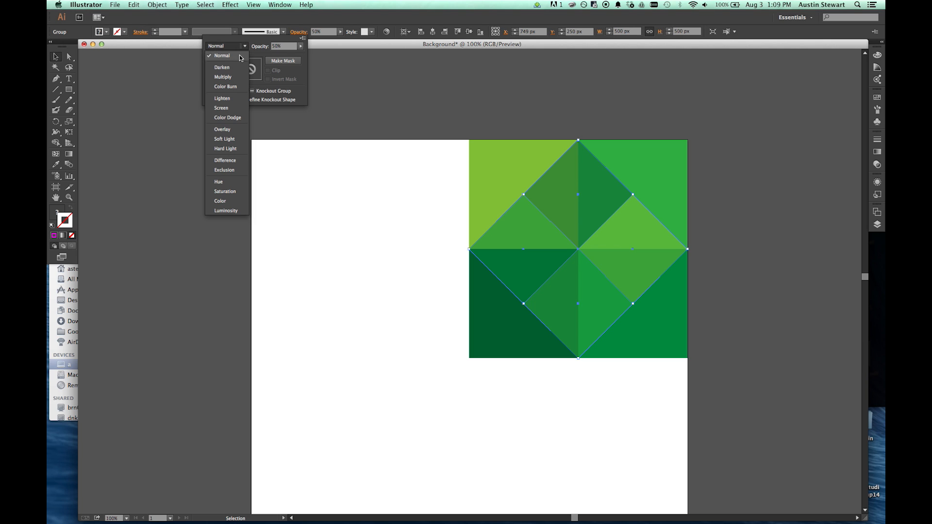
left_click(237, 77)
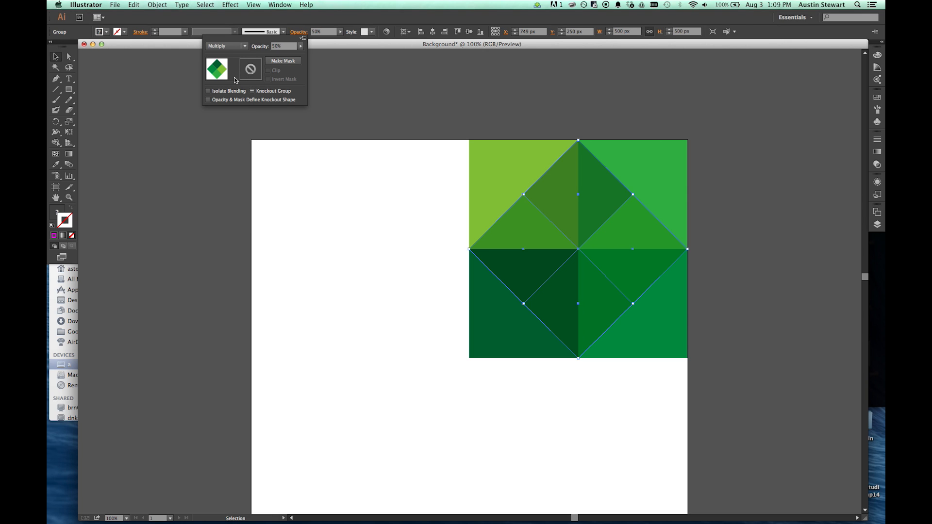
left_click(243, 46)
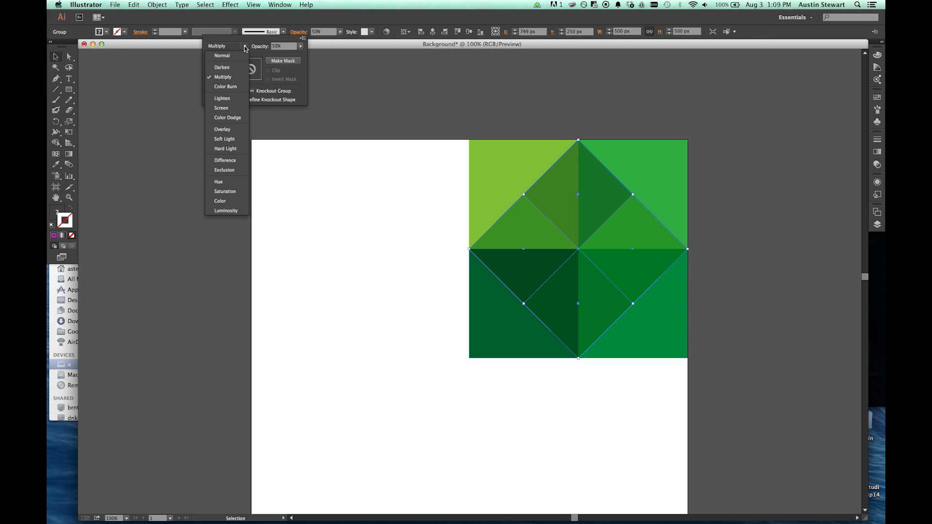
left_click(222, 130)
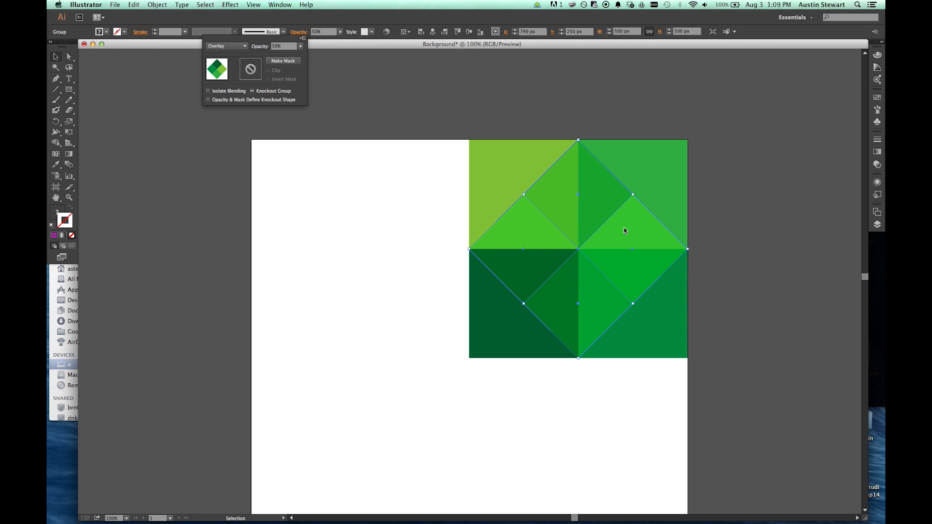
Step: Try the Color Burn, Difference and Saturation blending modes on the diamond-shaped group
left_click(243, 47)
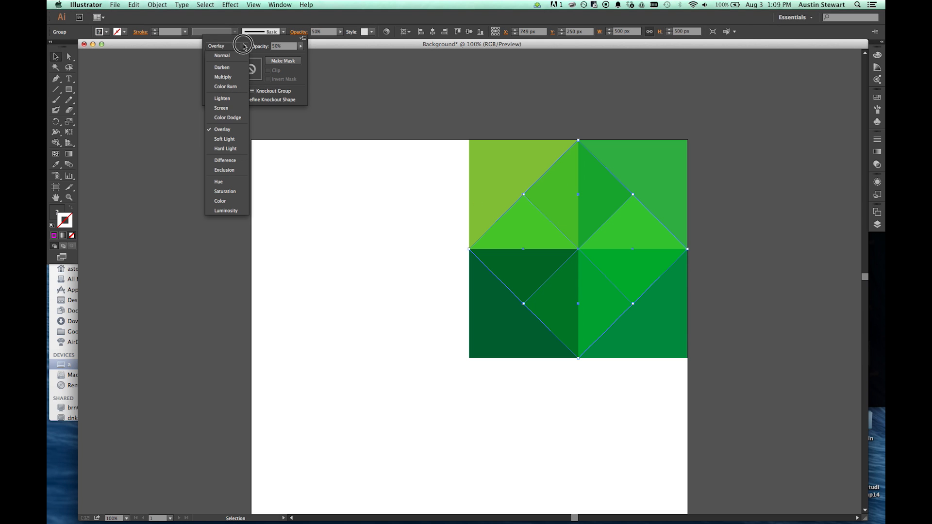
left_click(220, 87)
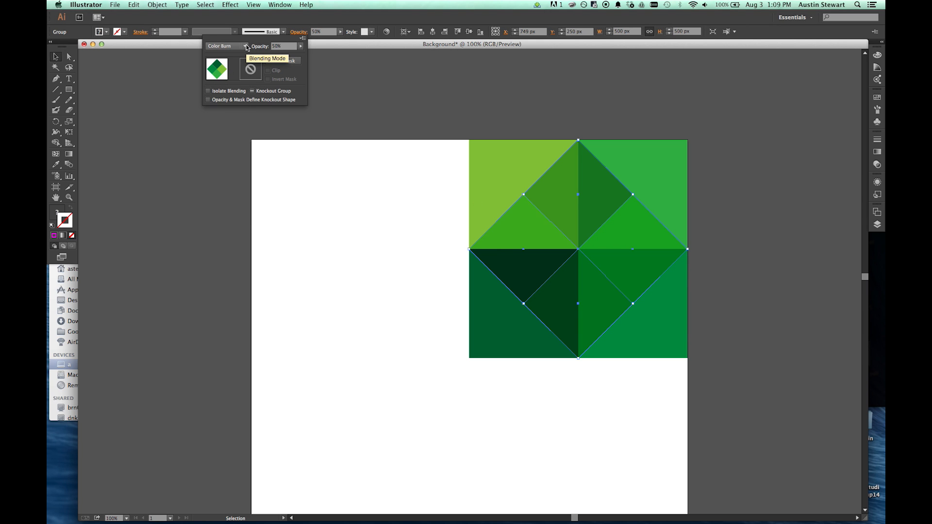
left_click(246, 46)
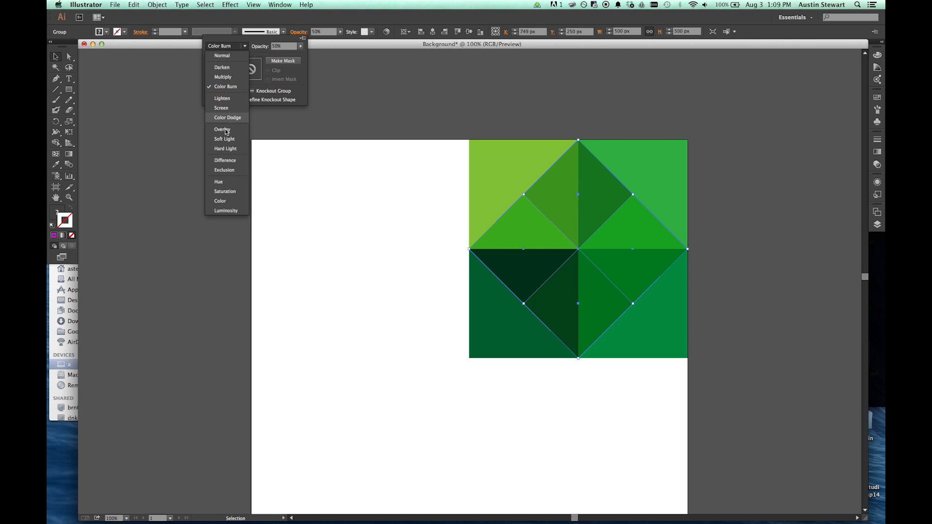
left_click(229, 161)
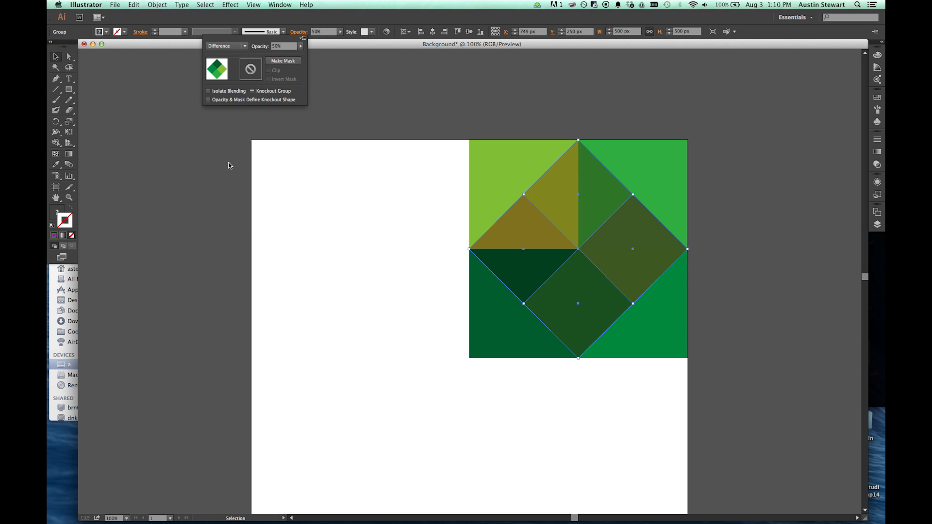
left_click(245, 46)
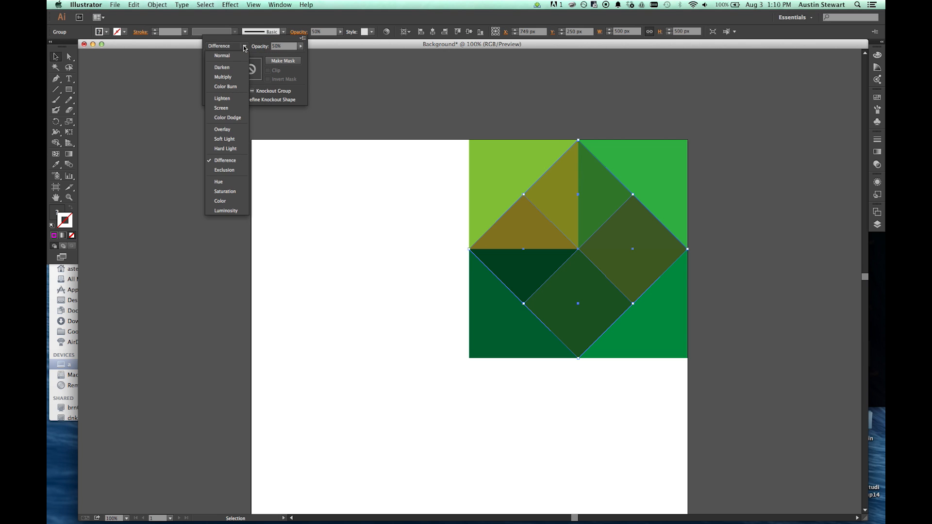
left_click(225, 193)
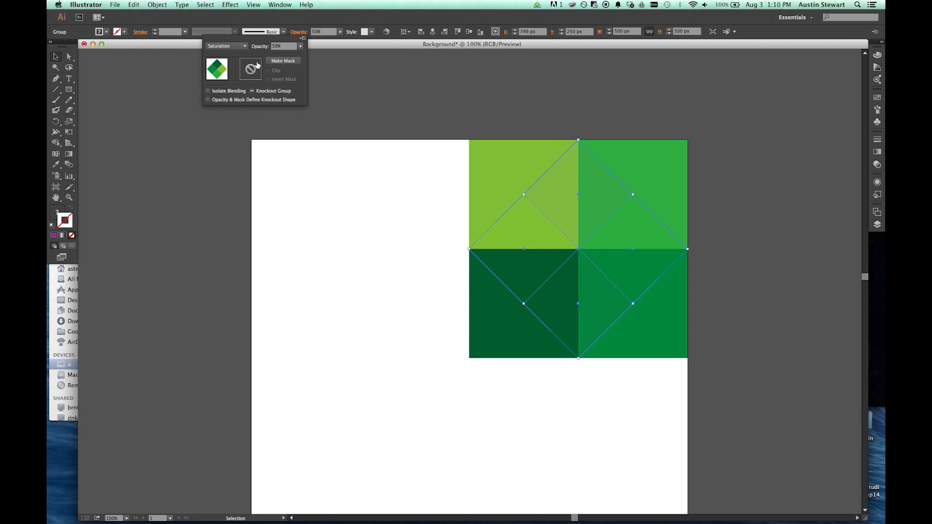
Step: Set the diamond-shaped group's blending mode to Color Burn, try 84% opacity before returning it to 50%, and deselect the group
left_click(244, 45)
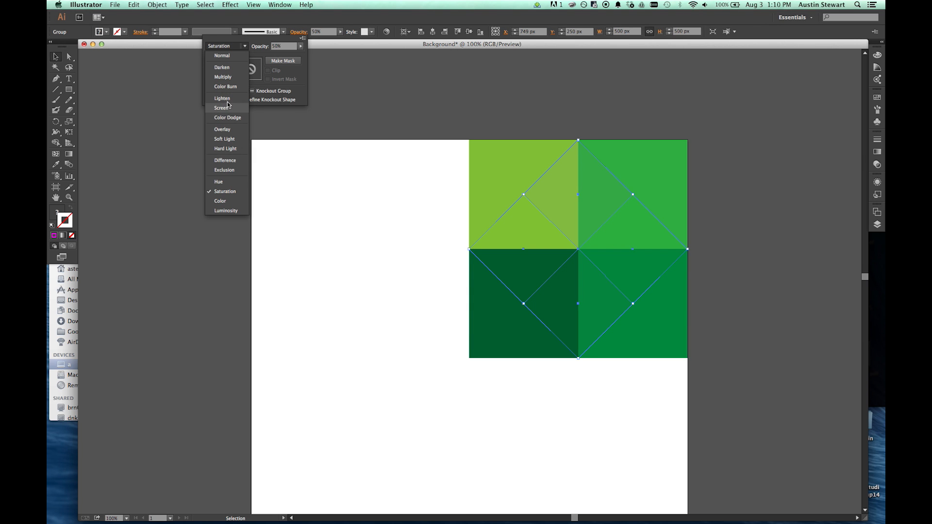
left_click(228, 87)
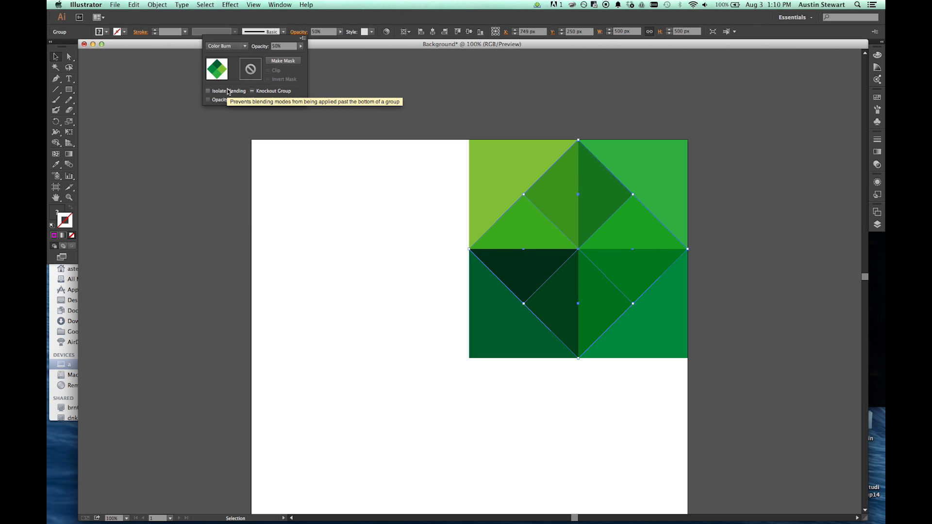
left_click(300, 45)
left_click_drag(283, 57, 296, 57)
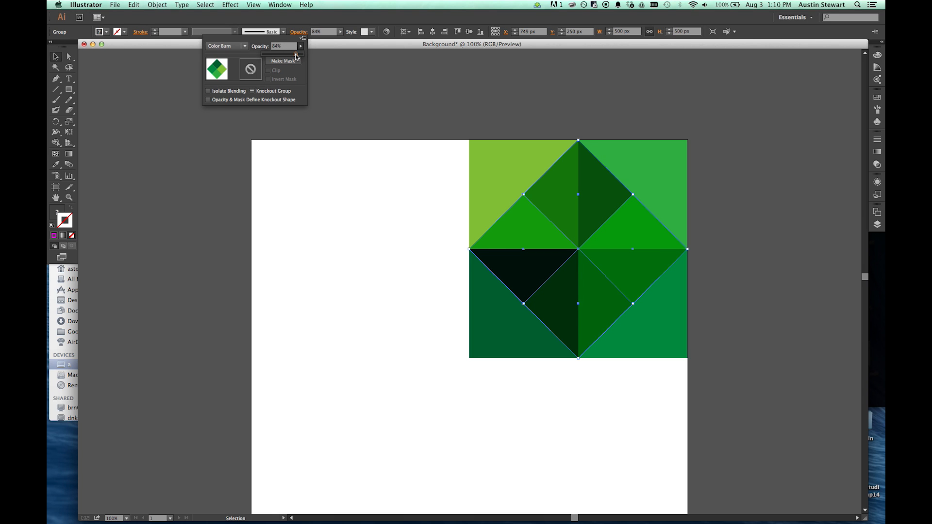
mouse_move(297, 57)
left_mouse_down()
mouse_move(263, 56)
mouse_move(283, 57)
left_mouse_up()
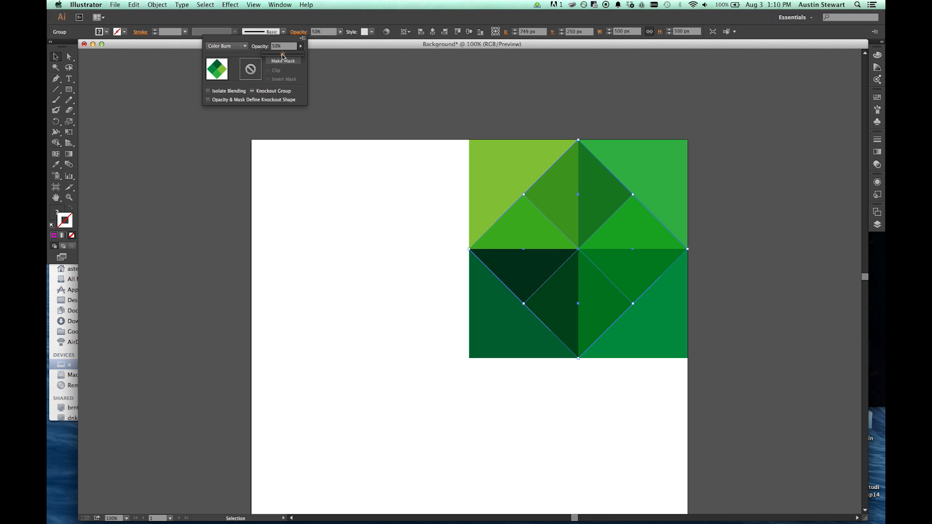
left_click(297, 20)
left_click(297, 20)
key("shift+super+a")
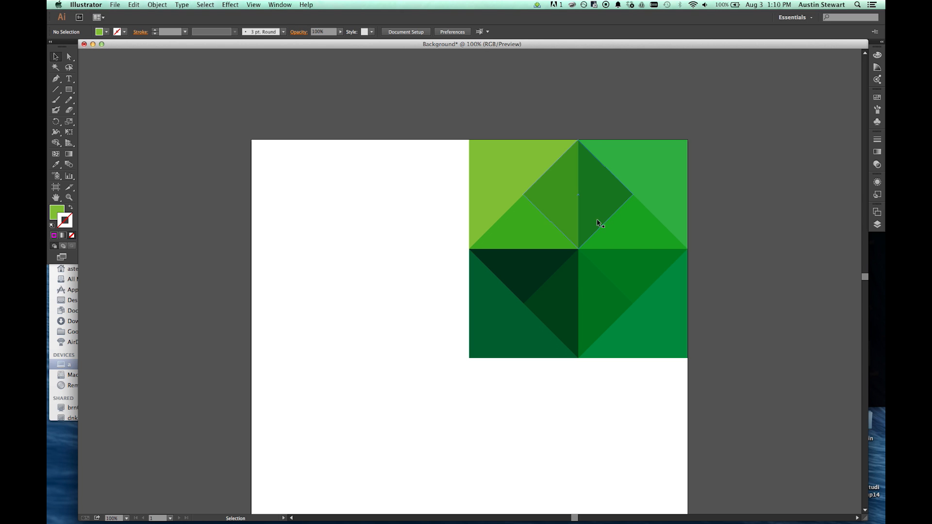
Step: Select the diamond-shaped group and duplicate it in place in front of the original
left_click(598, 220)
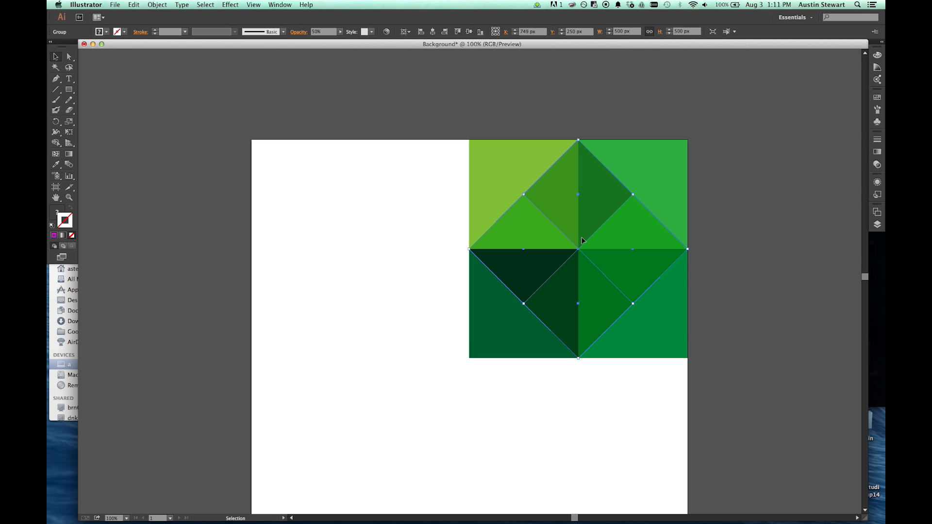
key("a")
key("v")
key("a")
key("v")
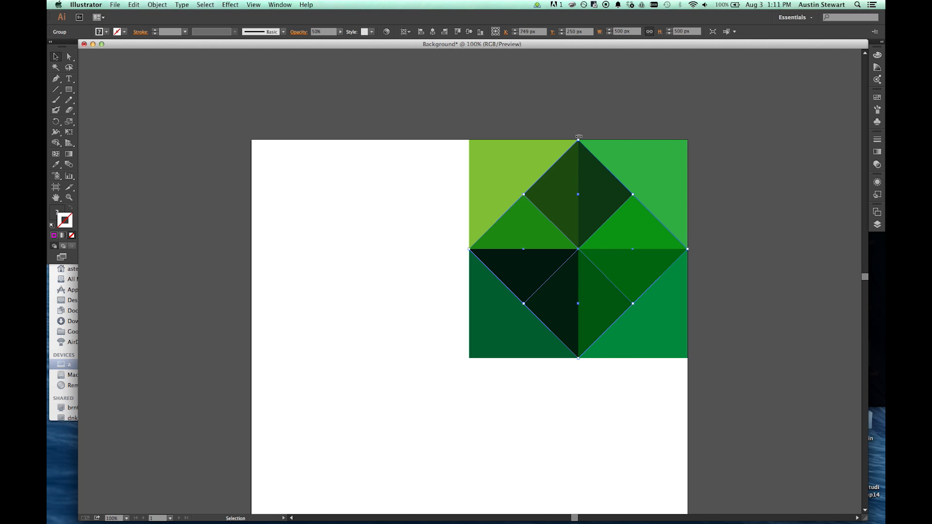
Step: Rotate the front copy 45° clockwise, scale it proportionally about its centre to 250 x 250 px, and deselect it
key("shift")
left_click_drag(579, 137, 639, 168)
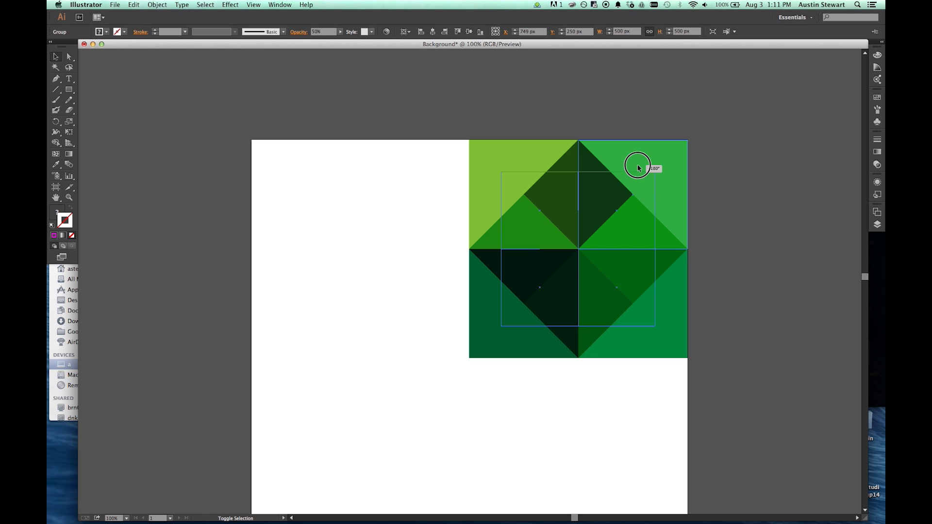
left_click_drag(638, 168, 638, 168)
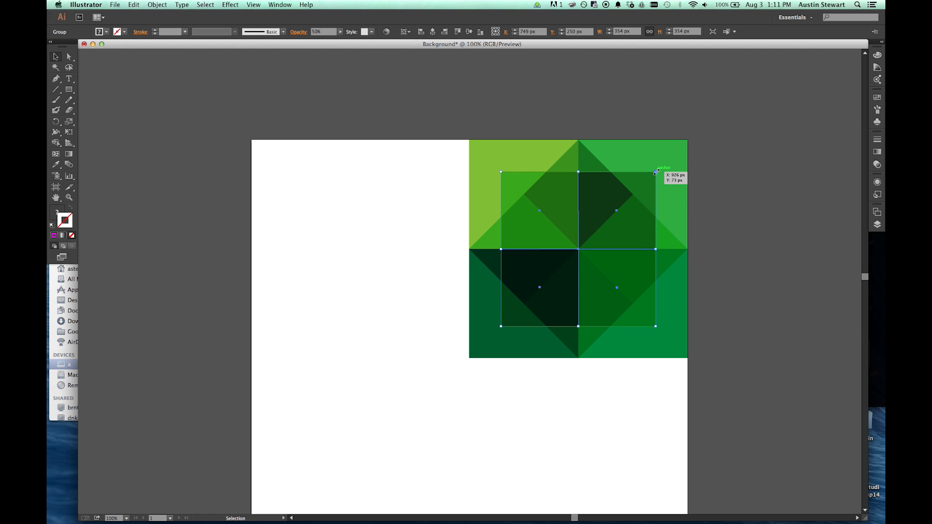
left_click_drag(655, 172, 635, 186)
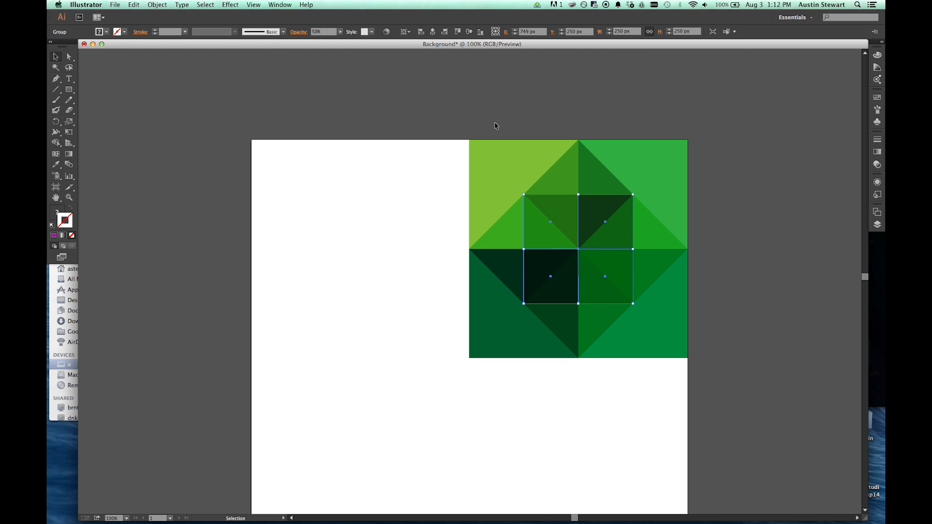
left_click(381, 87)
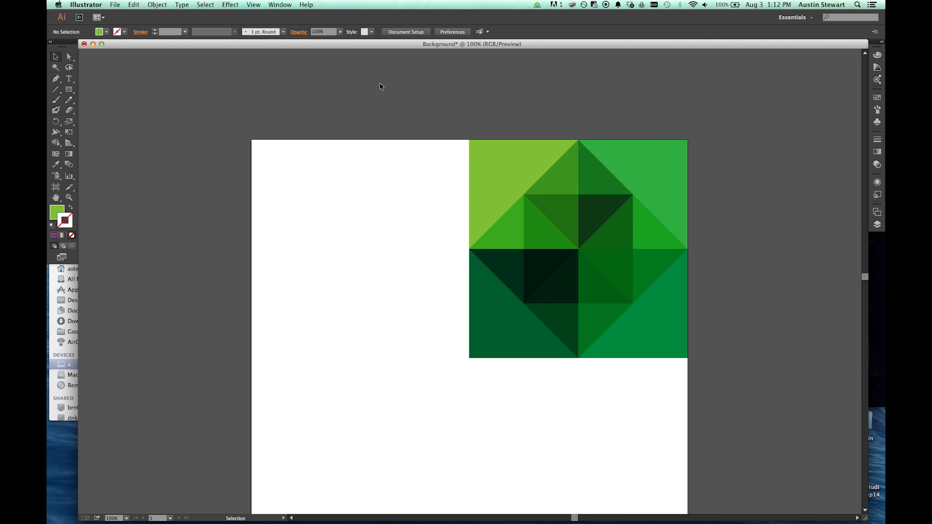
Step: Set the small central square group's blending mode to Overlay and its opacity to 87%, and deselect it
left_click(563, 224)
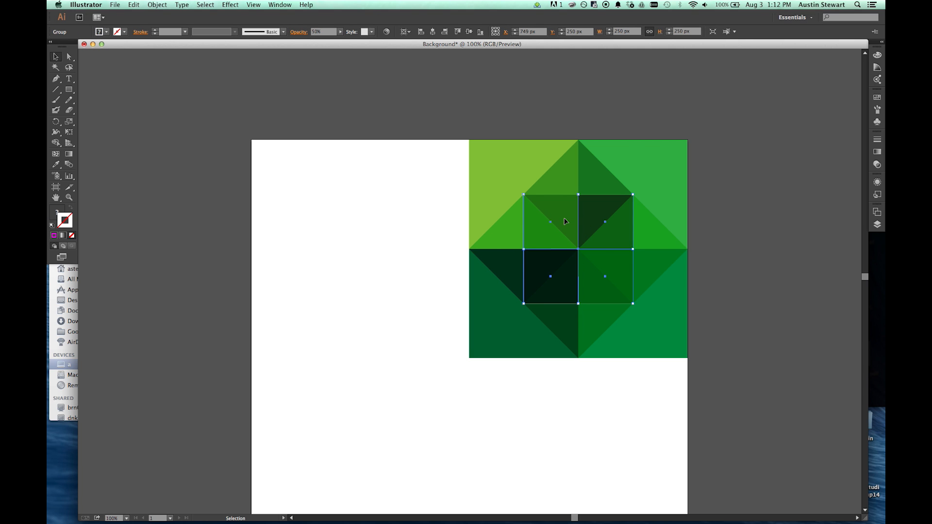
left_click(299, 33)
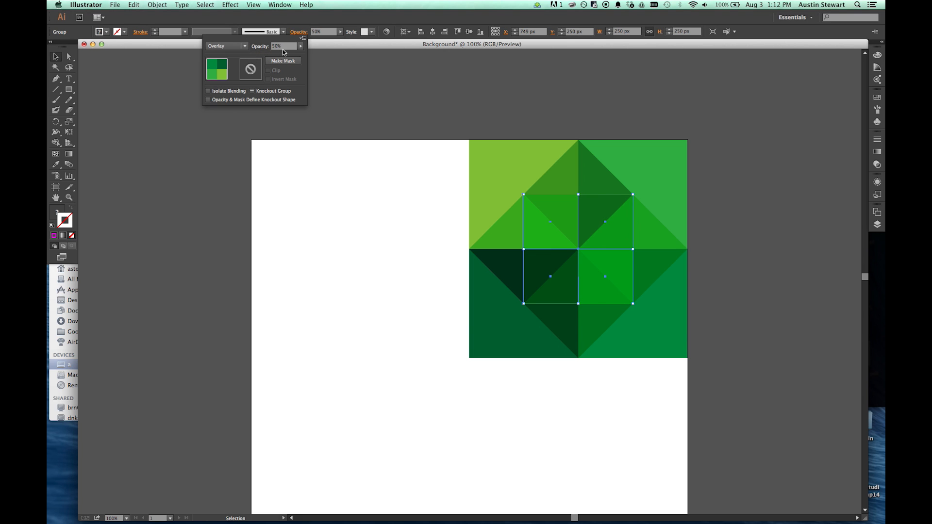
left_click(301, 47)
left_click_drag(284, 54, 297, 57)
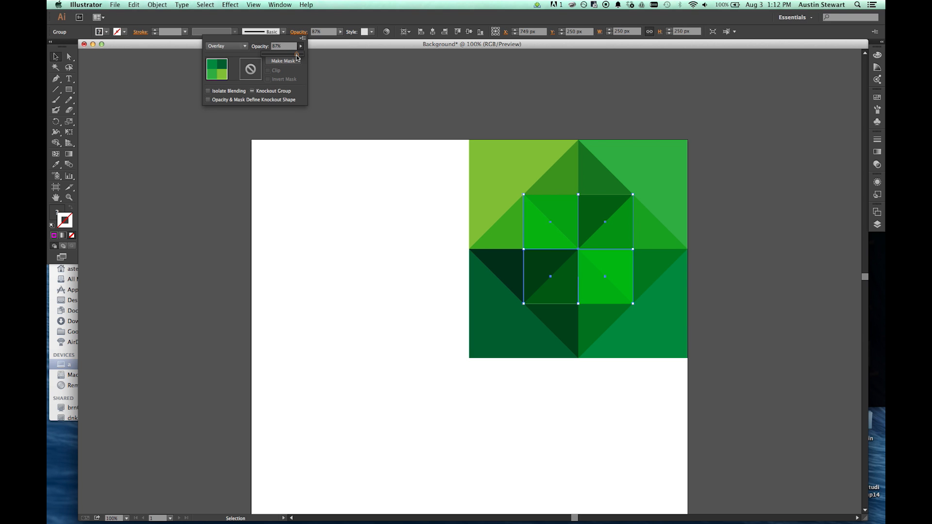
left_click(415, 97)
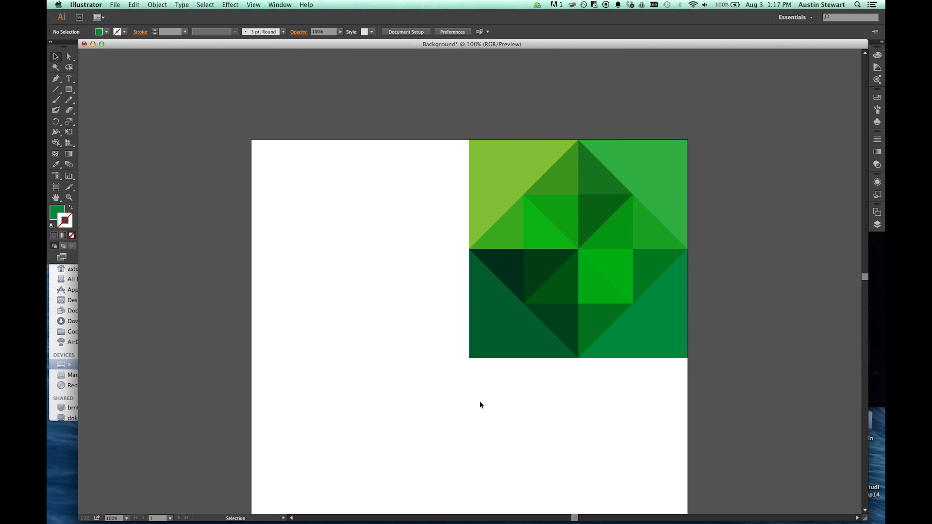
scroll(473, 399, "down", 6)
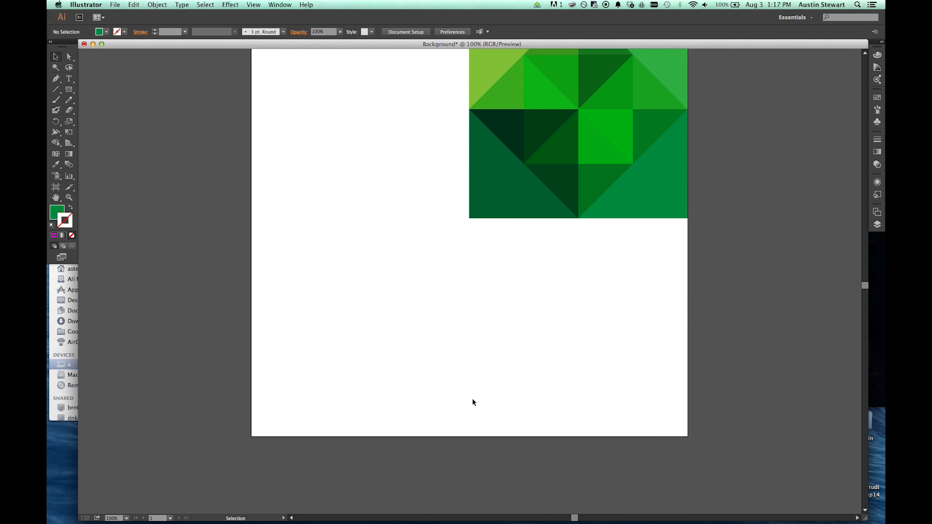
scroll(474, 402, "up", 3)
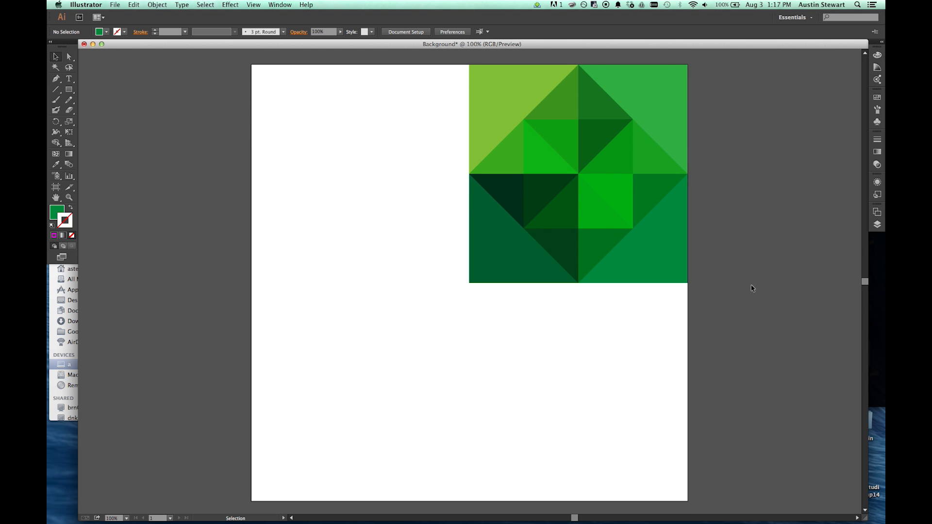
Step: Select all the overlapping green square groups and combine them into one 500 x 500 px tile group
left_click_drag(753, 286, 391, 104)
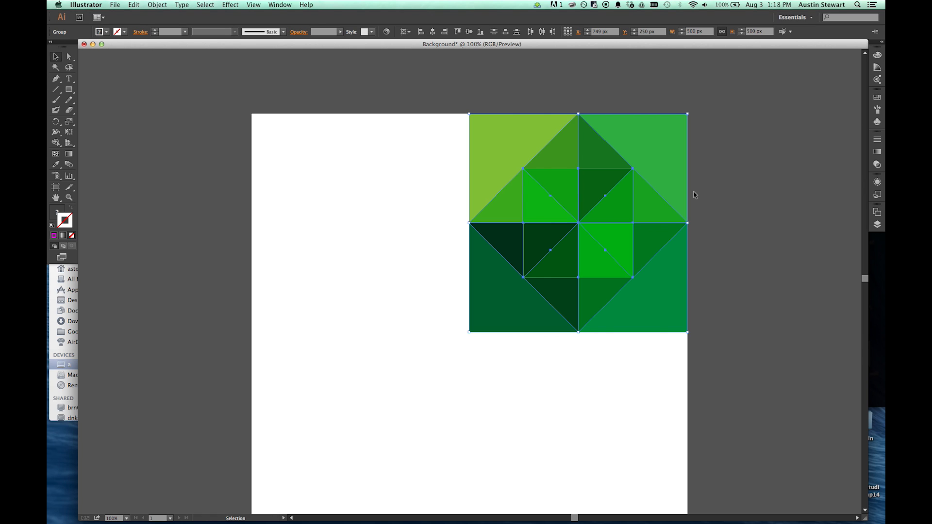
key("a")
key("v")
left_click(684, 100)
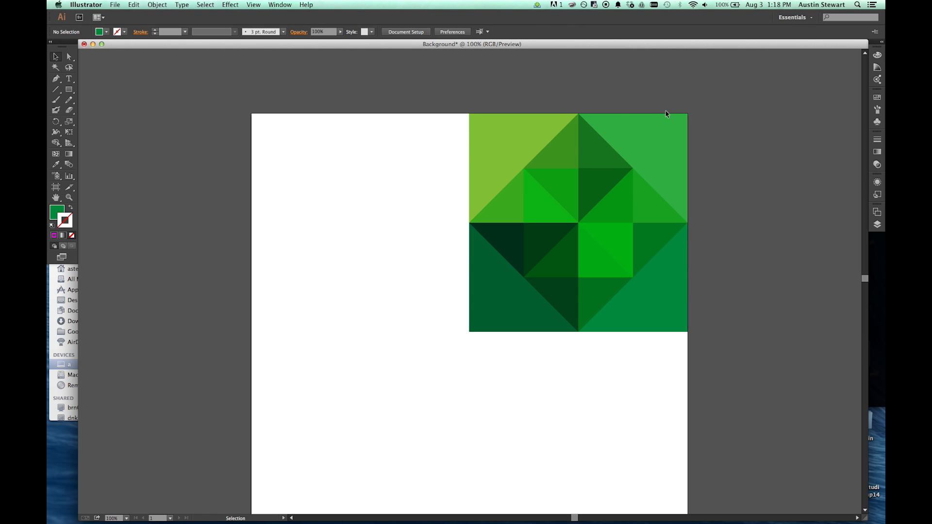
left_click(454, 92)
left_click_drag(795, 400, 795, 399)
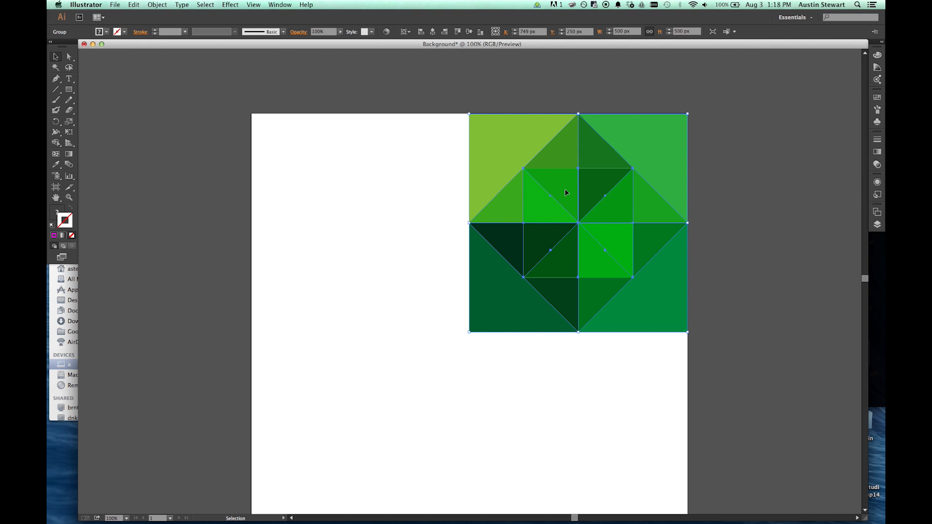
Step: Duplicate the grouped tile horizontally into the empty upper-left quarter of the artboard, flush against the original
left_click(768, 179)
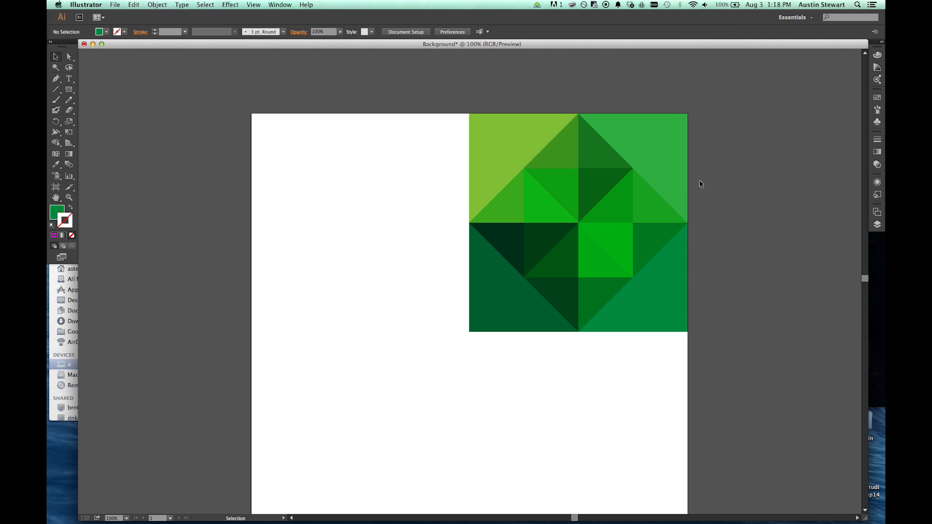
left_click(567, 182)
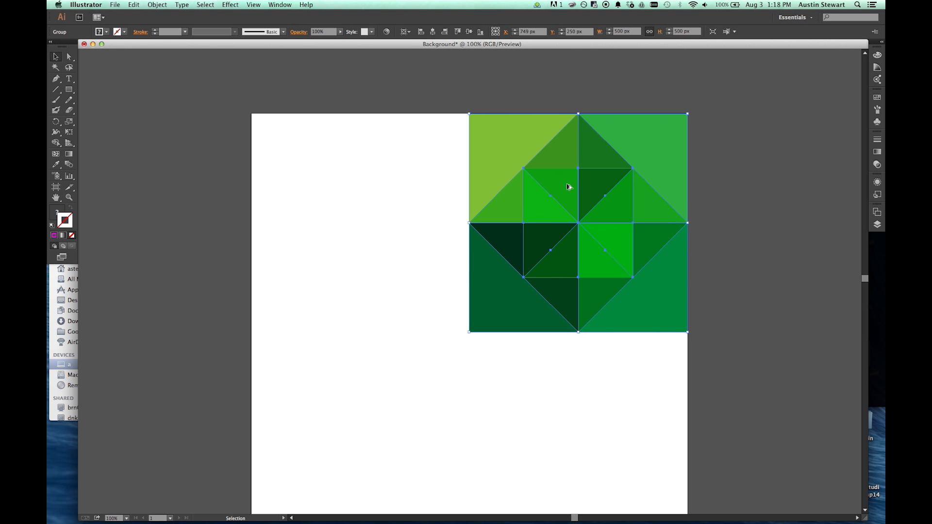
left_click_drag(566, 194, 346, 195)
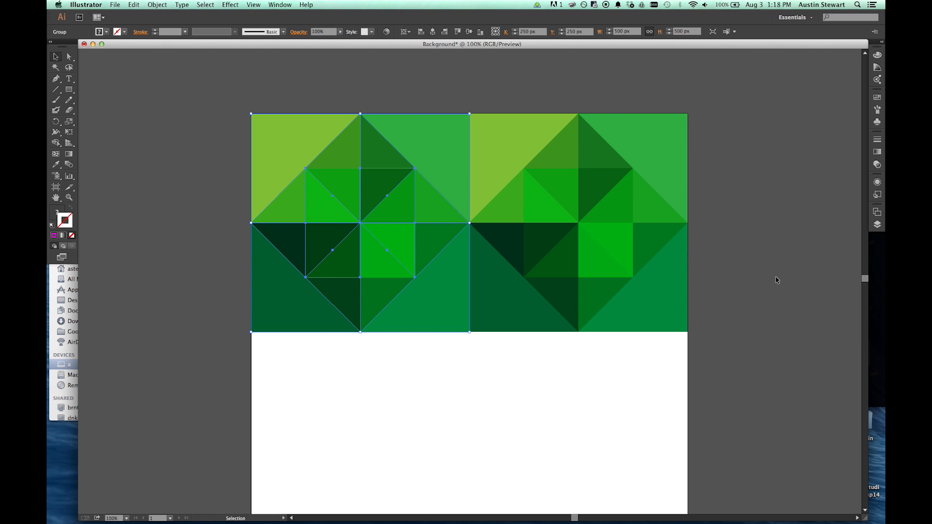
Step: Select both upper tiles and duplicate them straight down to fill the lower half of the artboard, then deselect
scroll(775, 277, "up", 3)
scroll(775, 277, "down", 4)
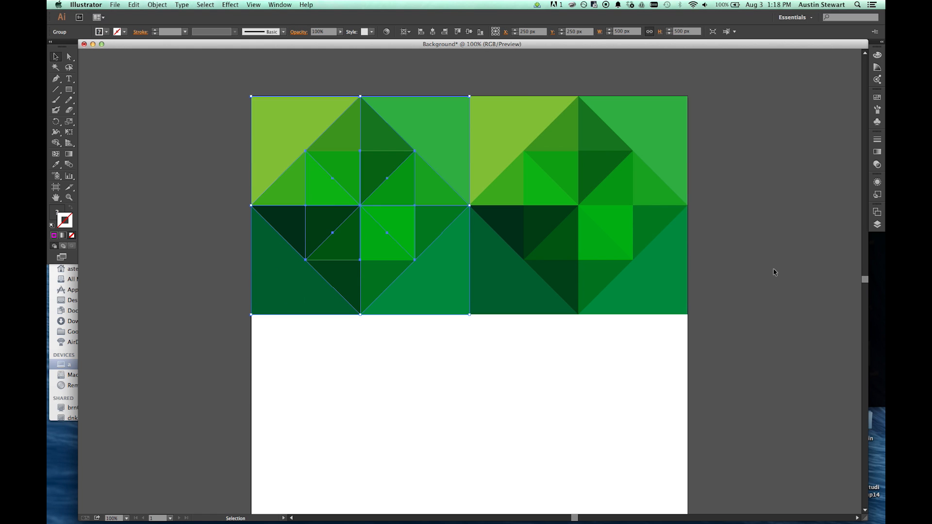
scroll(774, 272, "down", 1)
scroll(774, 270, "down", 3)
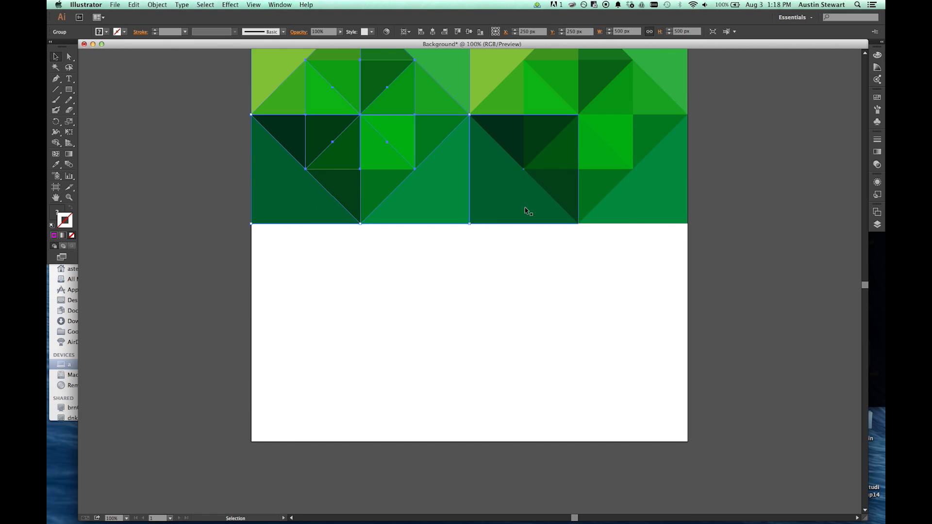
left_click(509, 200, "shift")
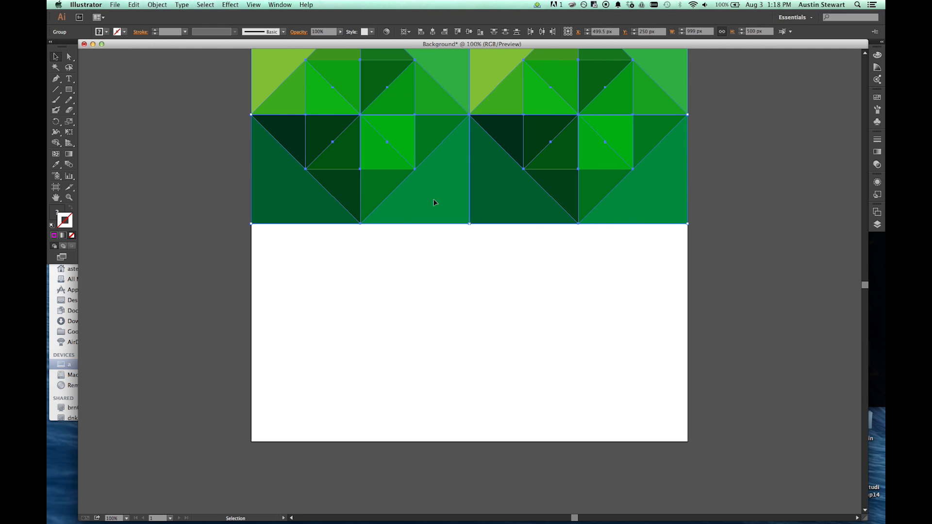
left_click_drag(436, 203, 435, 418)
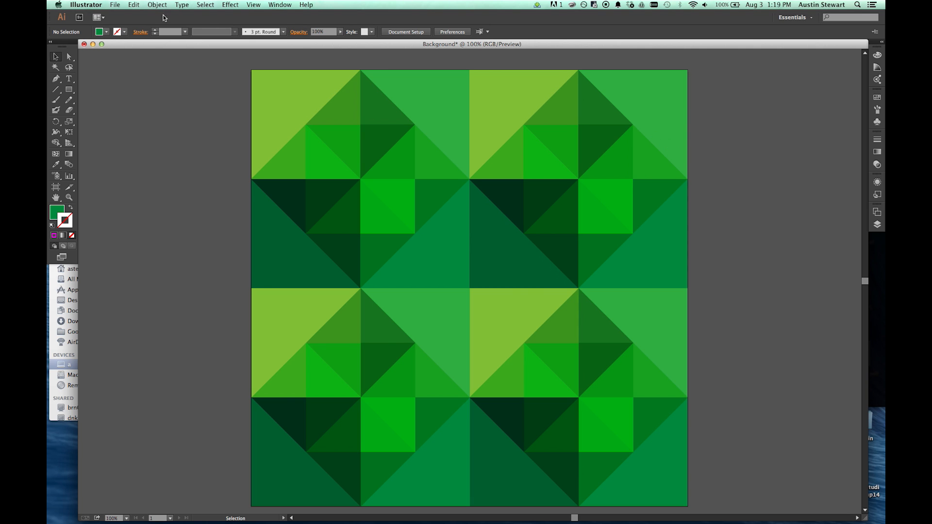
Step: Save the document in the OnlineAssets folder as Background_MonkeyFace.ai in Adobe Illustrator format
left_click(121, 5)
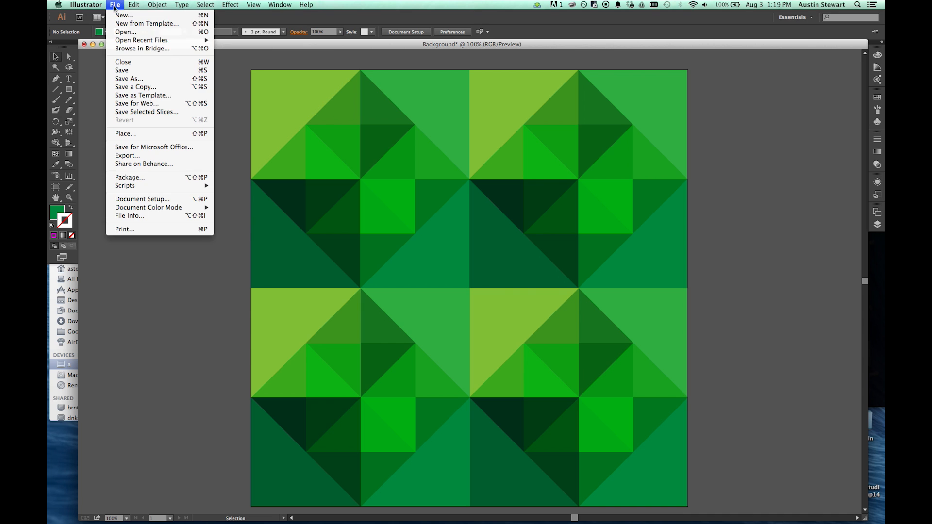
left_click(125, 71)
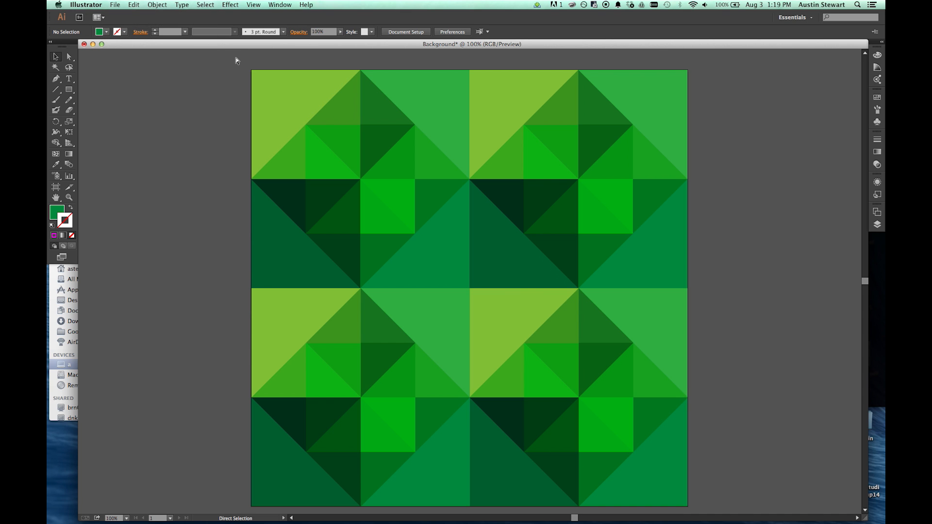
left_click(447, 142)
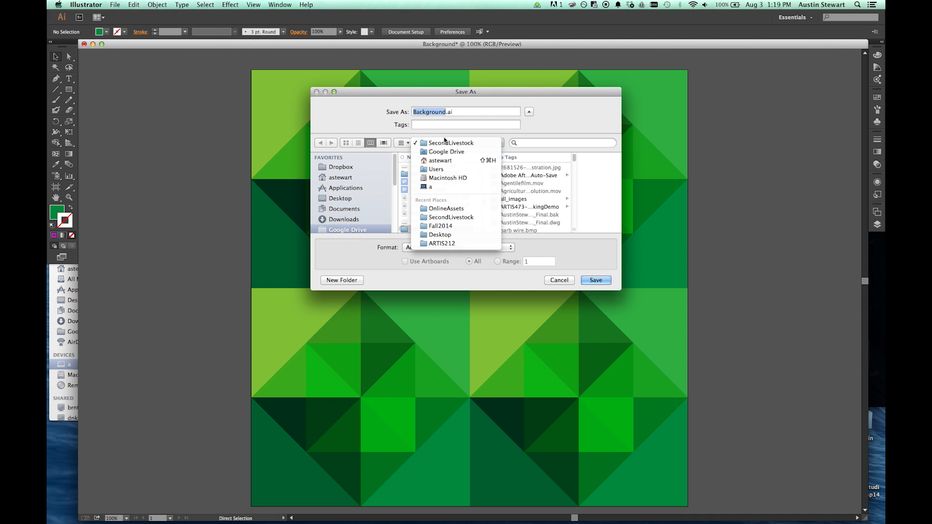
left_click(450, 209)
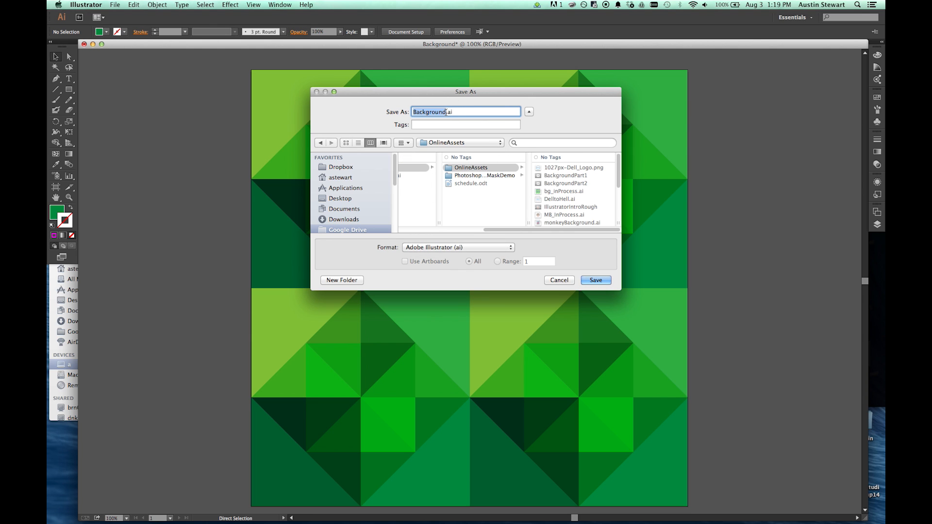
left_click(446, 111)
type("_MonkeyFace")
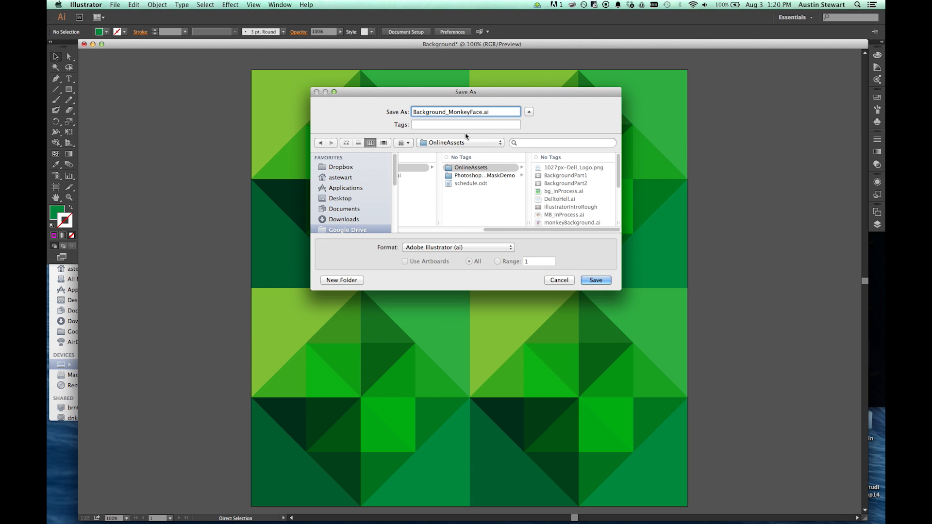
left_click(595, 281)
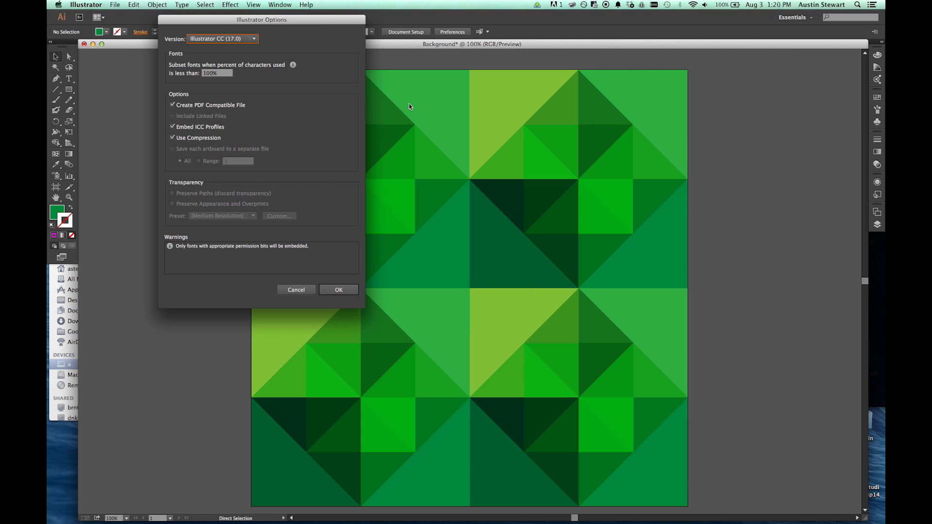
Step: Review the available legacy versions, keep Illustrator CC (17.0) with the default save options, and complete the save
left_click_drag(302, 20, 599, 54)
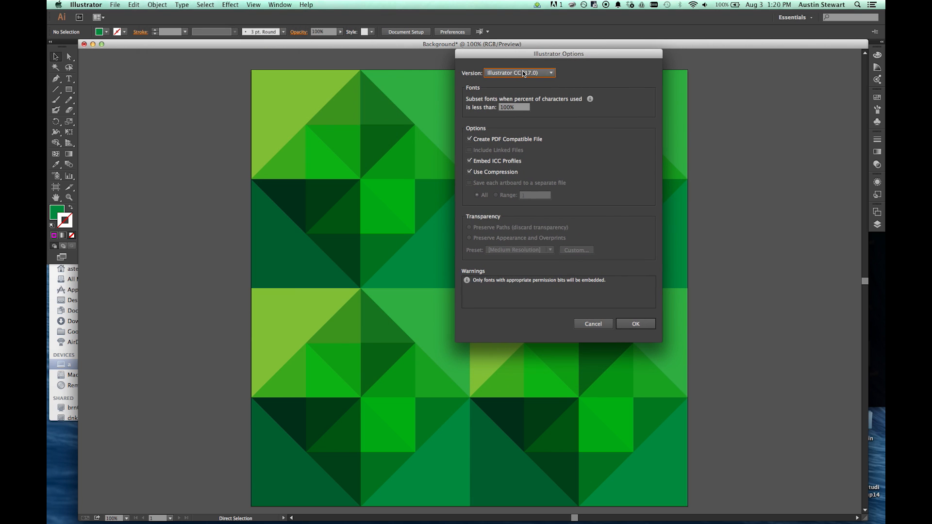
left_click(551, 74)
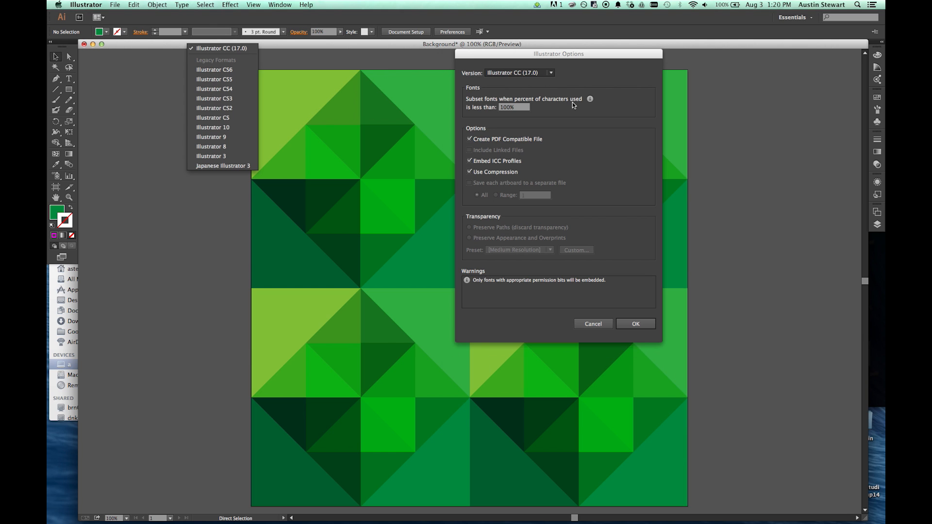
left_click(580, 72)
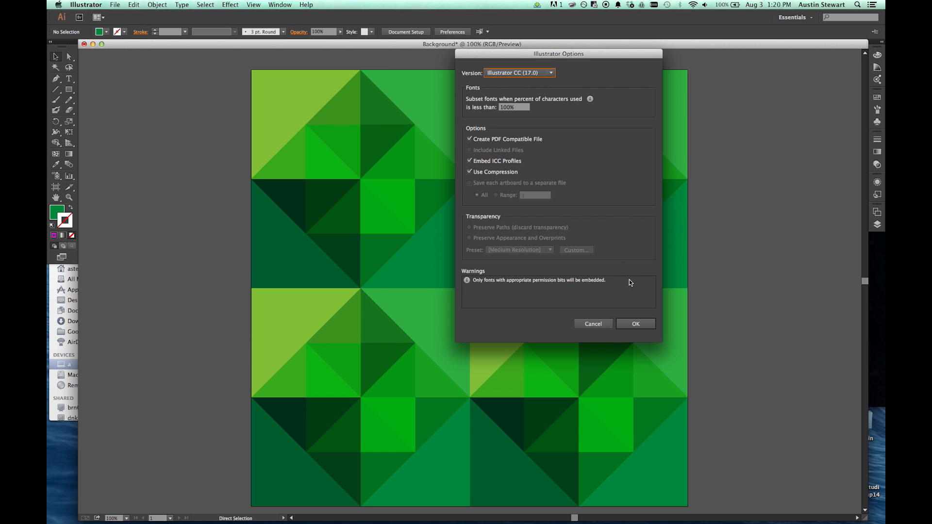
left_click(632, 326)
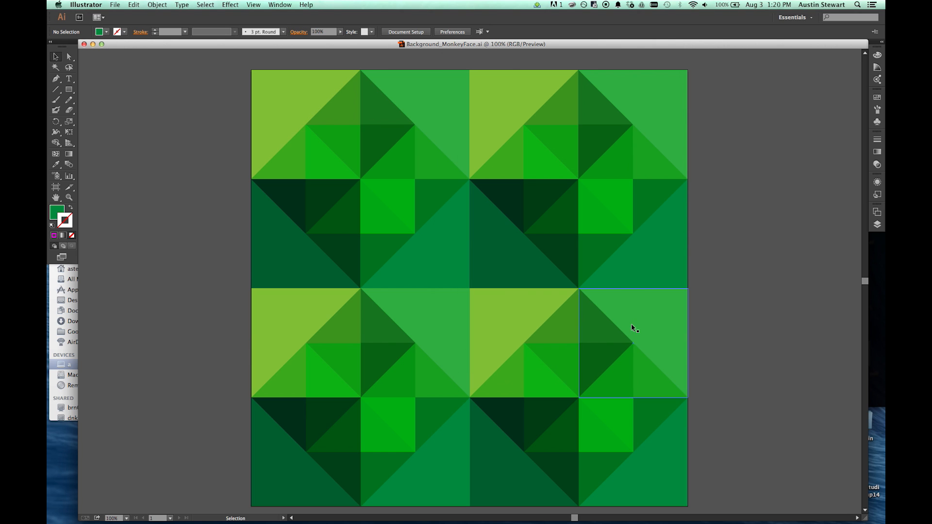